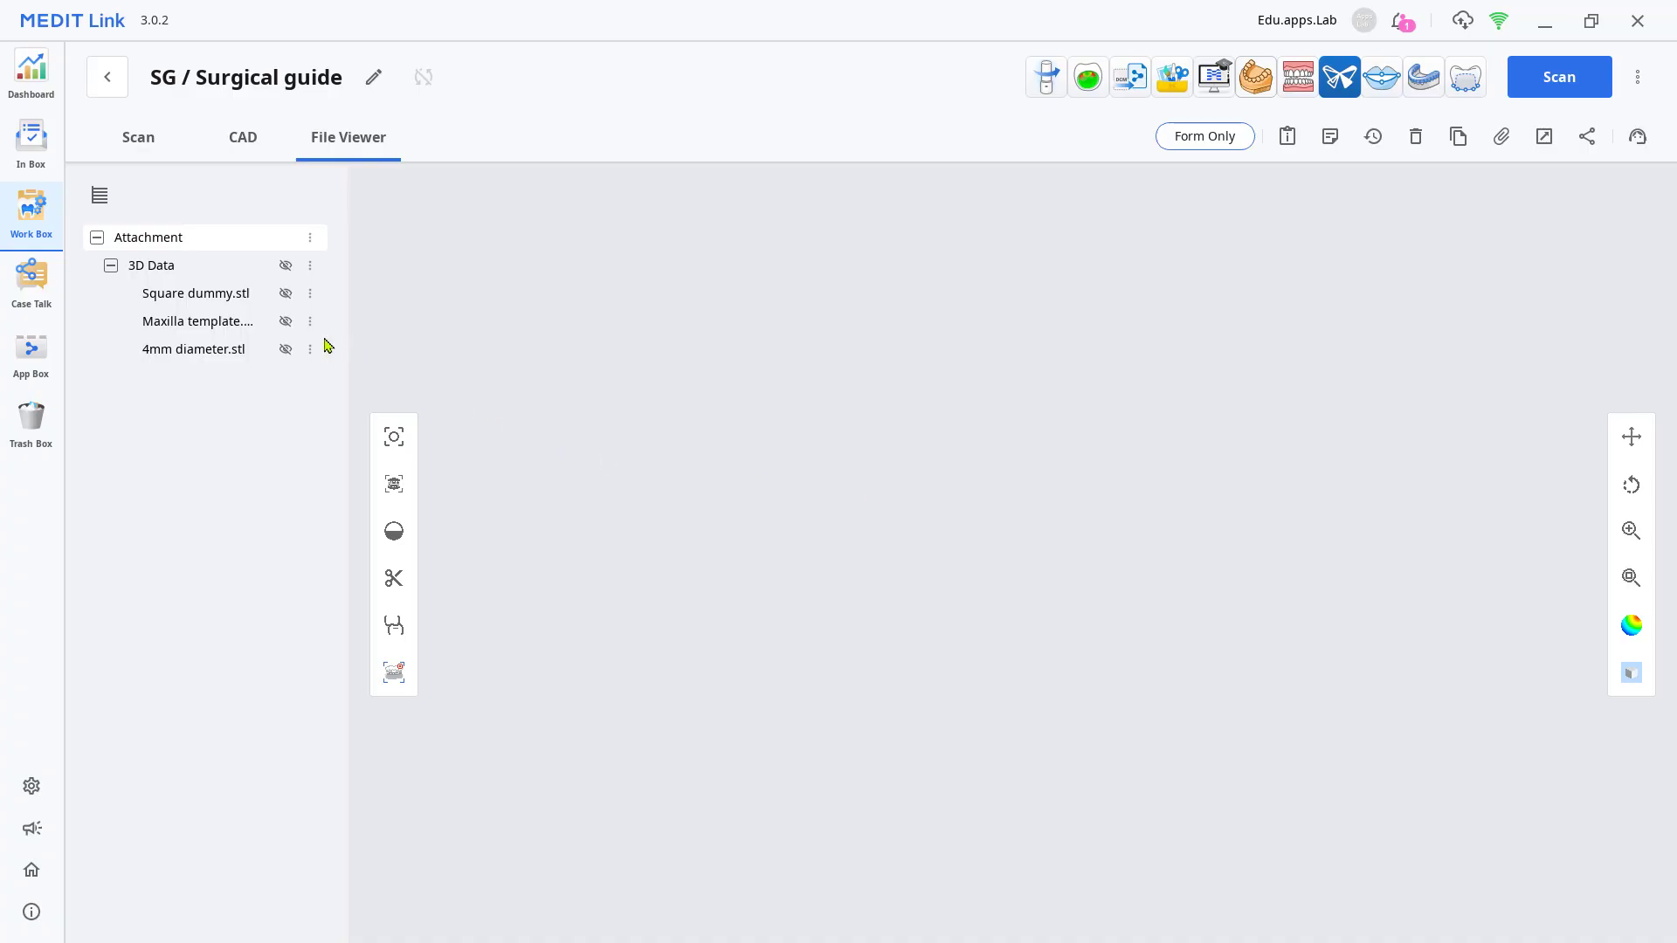
- Examine the attached Maxilla template, 4mm diameter and Square dummy models one at a time, orbiting around each
click(284, 322)
right_drag(878, 557, 1082, 630)
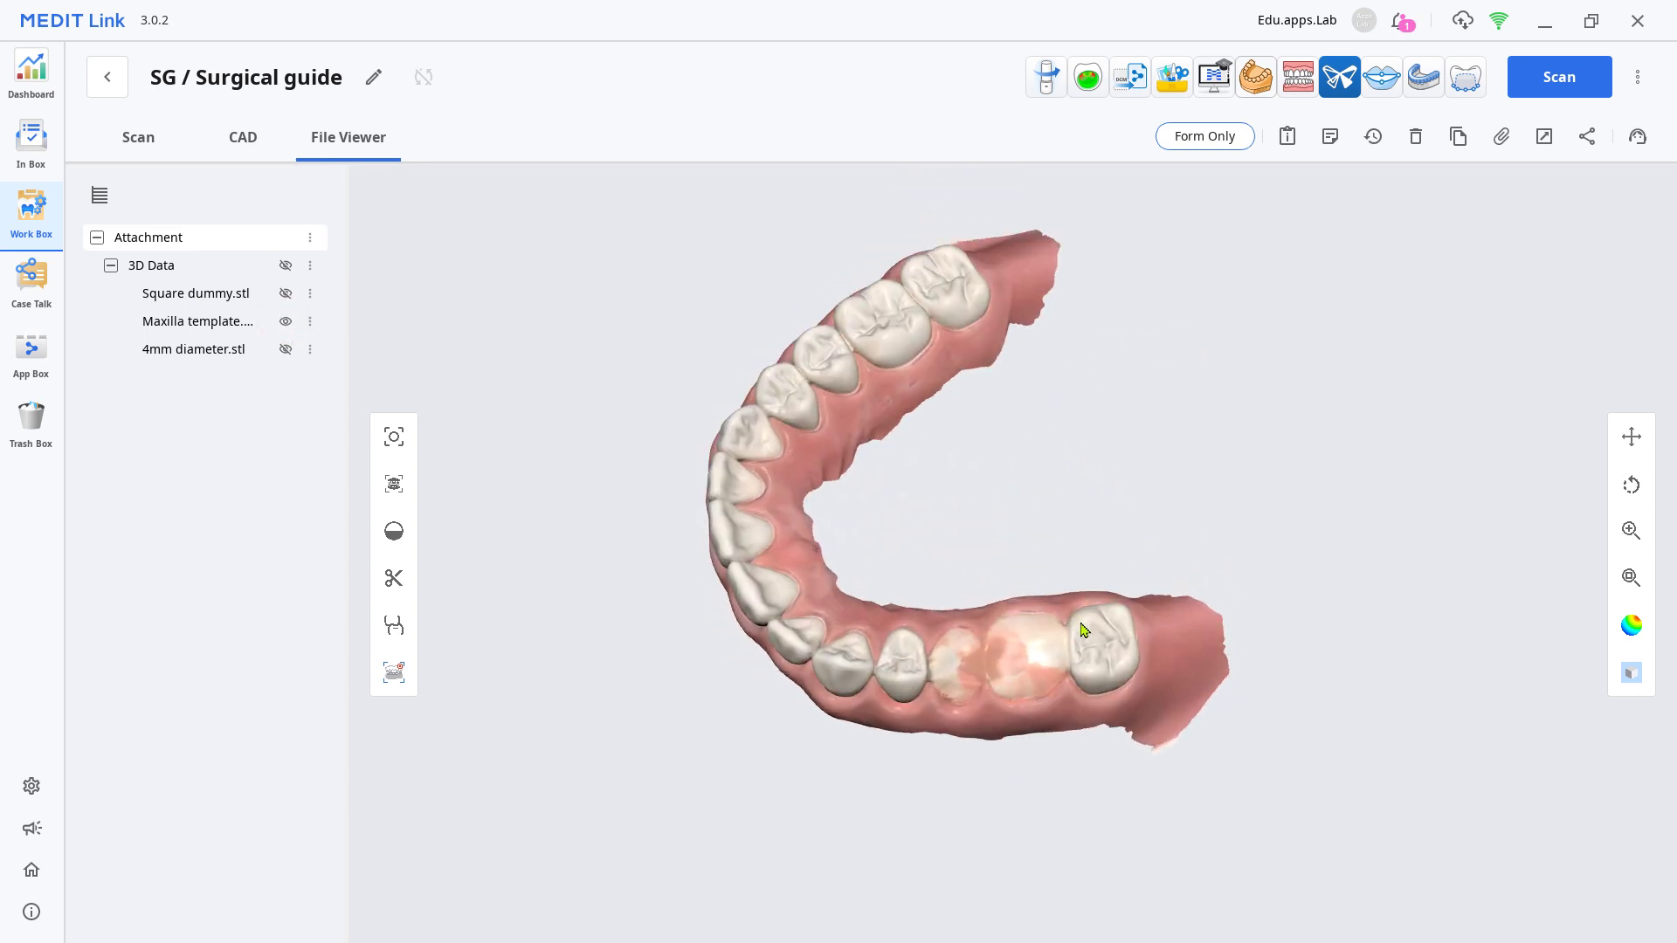
click(287, 321)
click(287, 350)
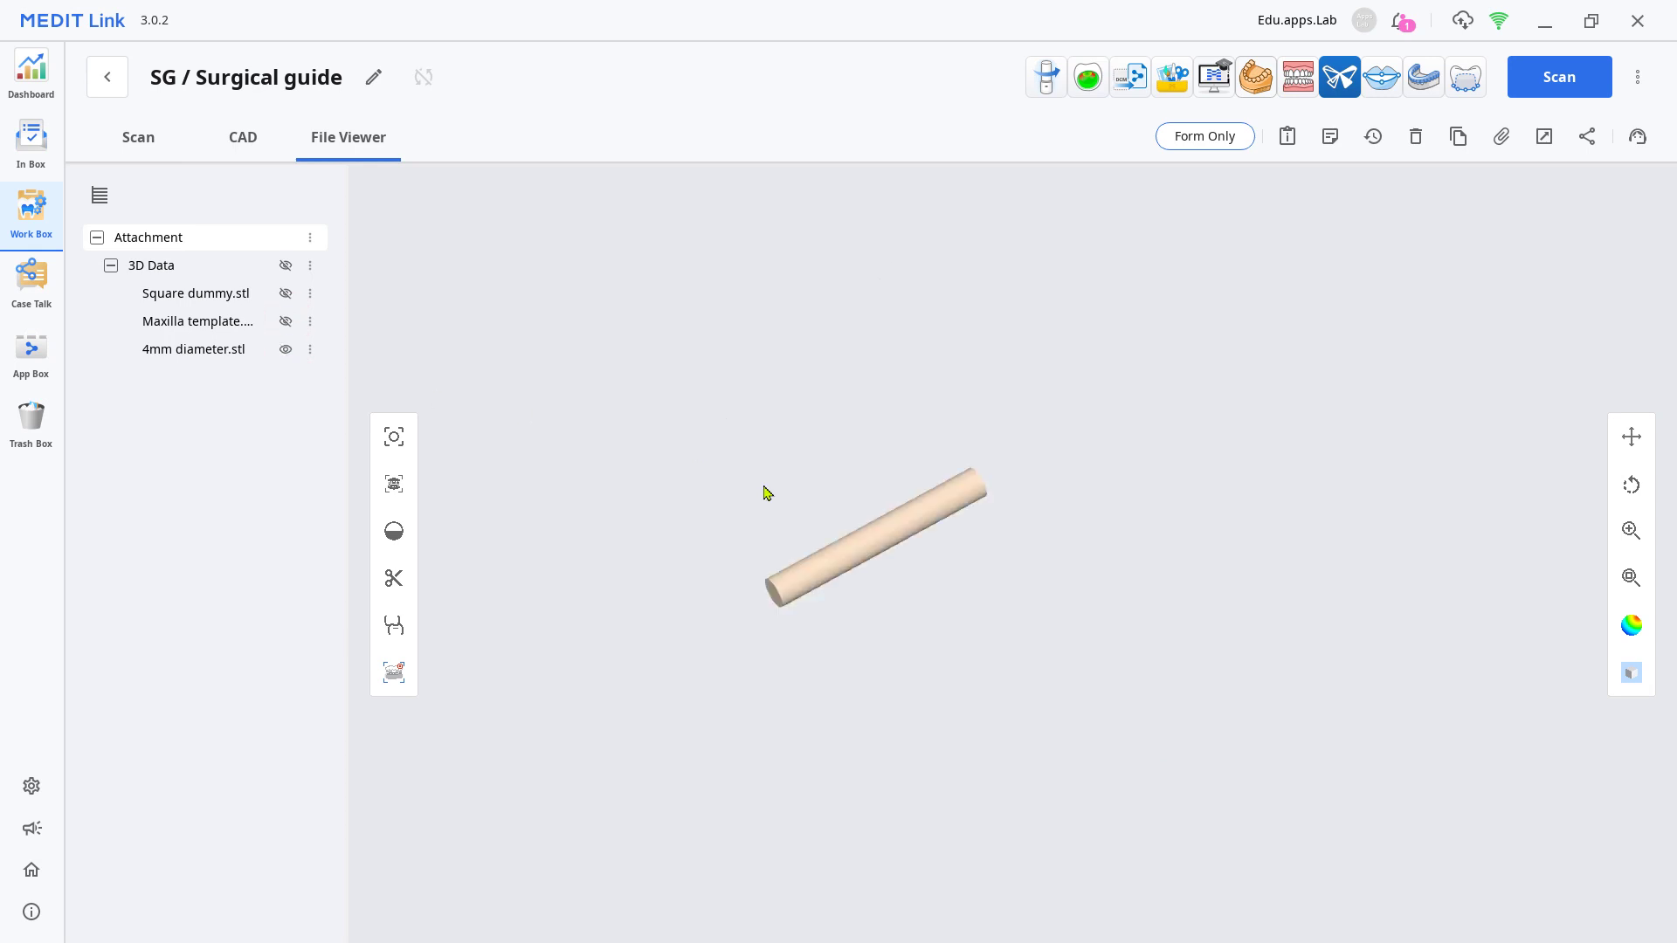
right_drag(764, 489, 1073, 681)
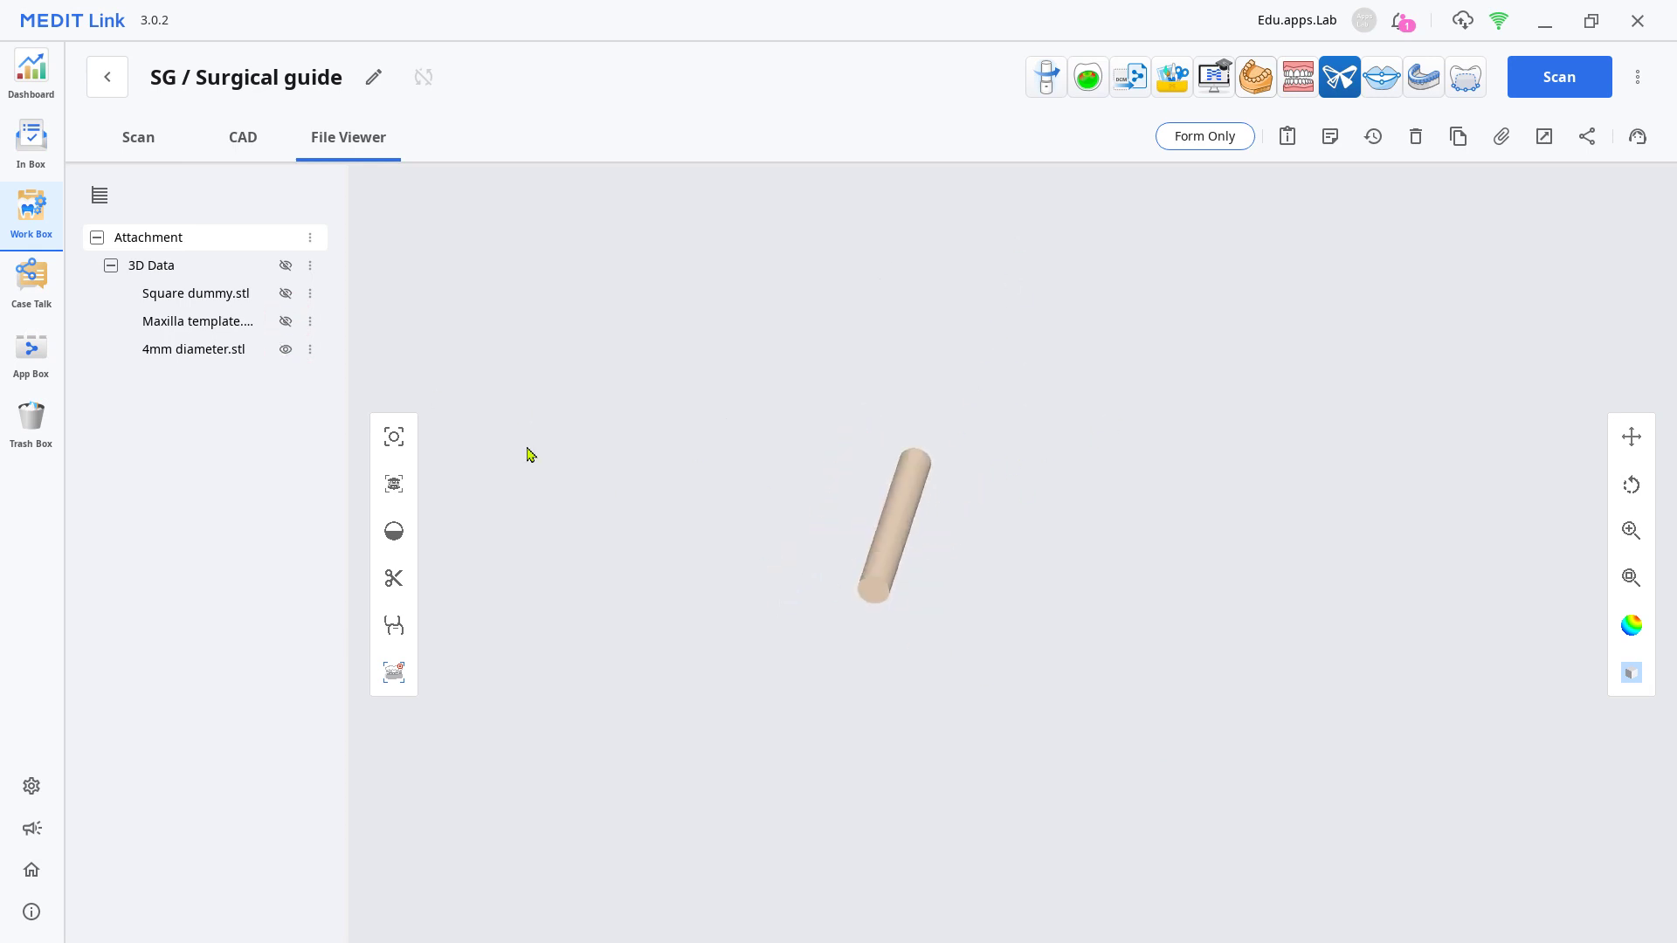
click(288, 350)
click(286, 294)
right_drag(842, 438, 983, 616)
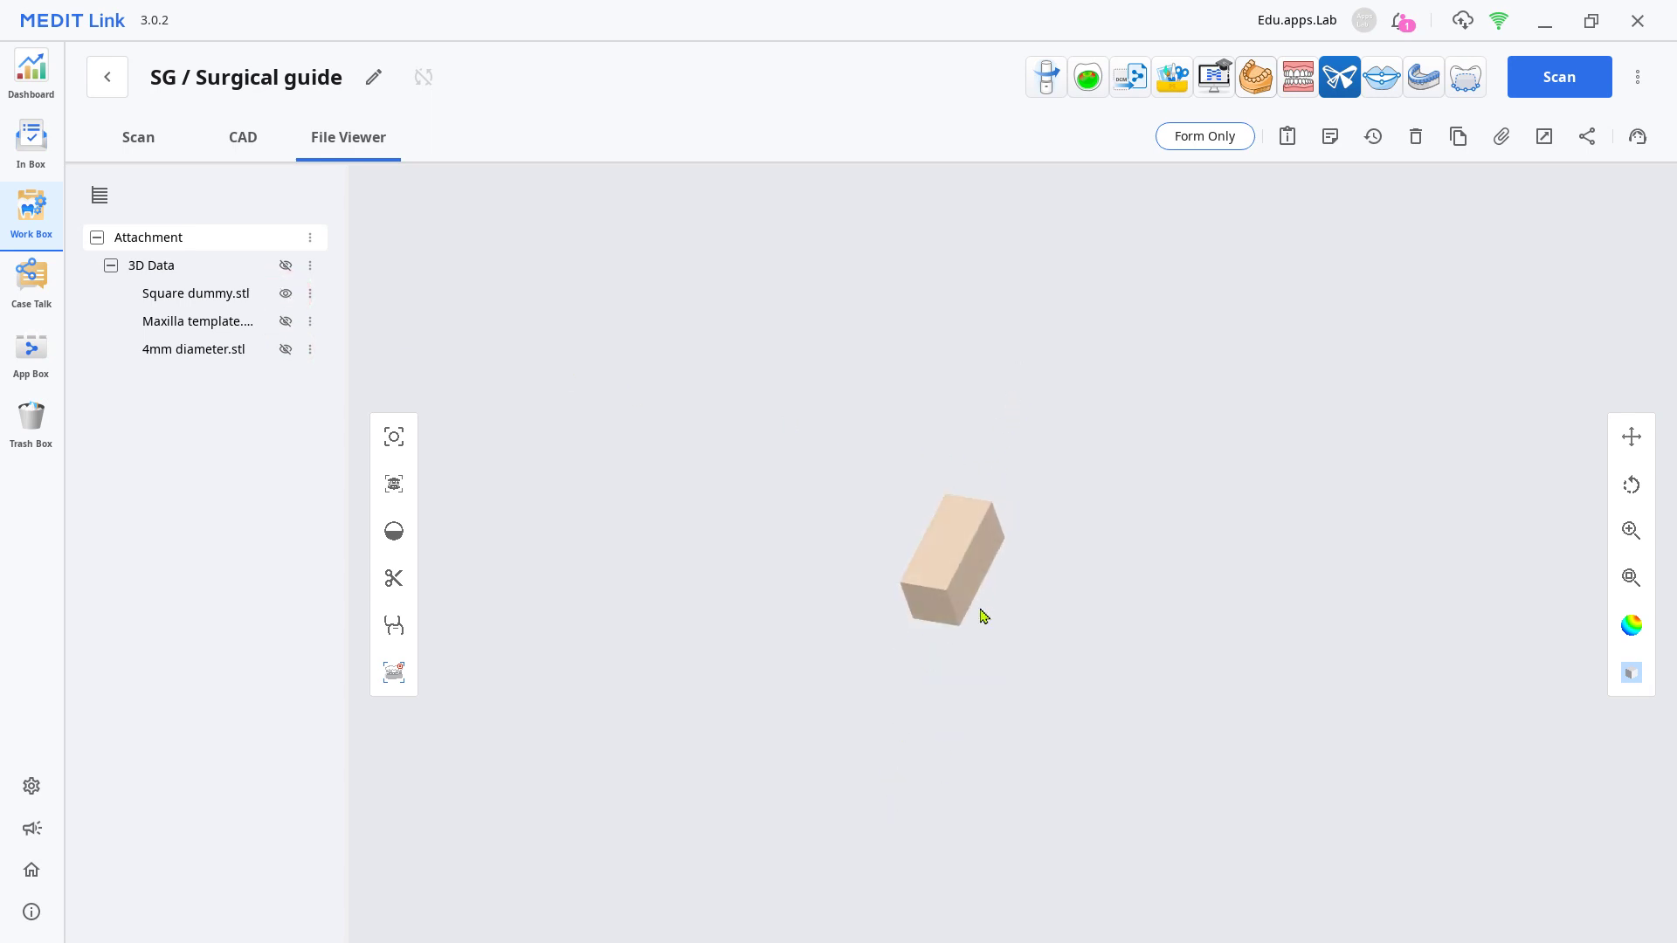
- Launch Medit Splints and assign Maxilla template.obj as the maxilla data
click(1424, 79)
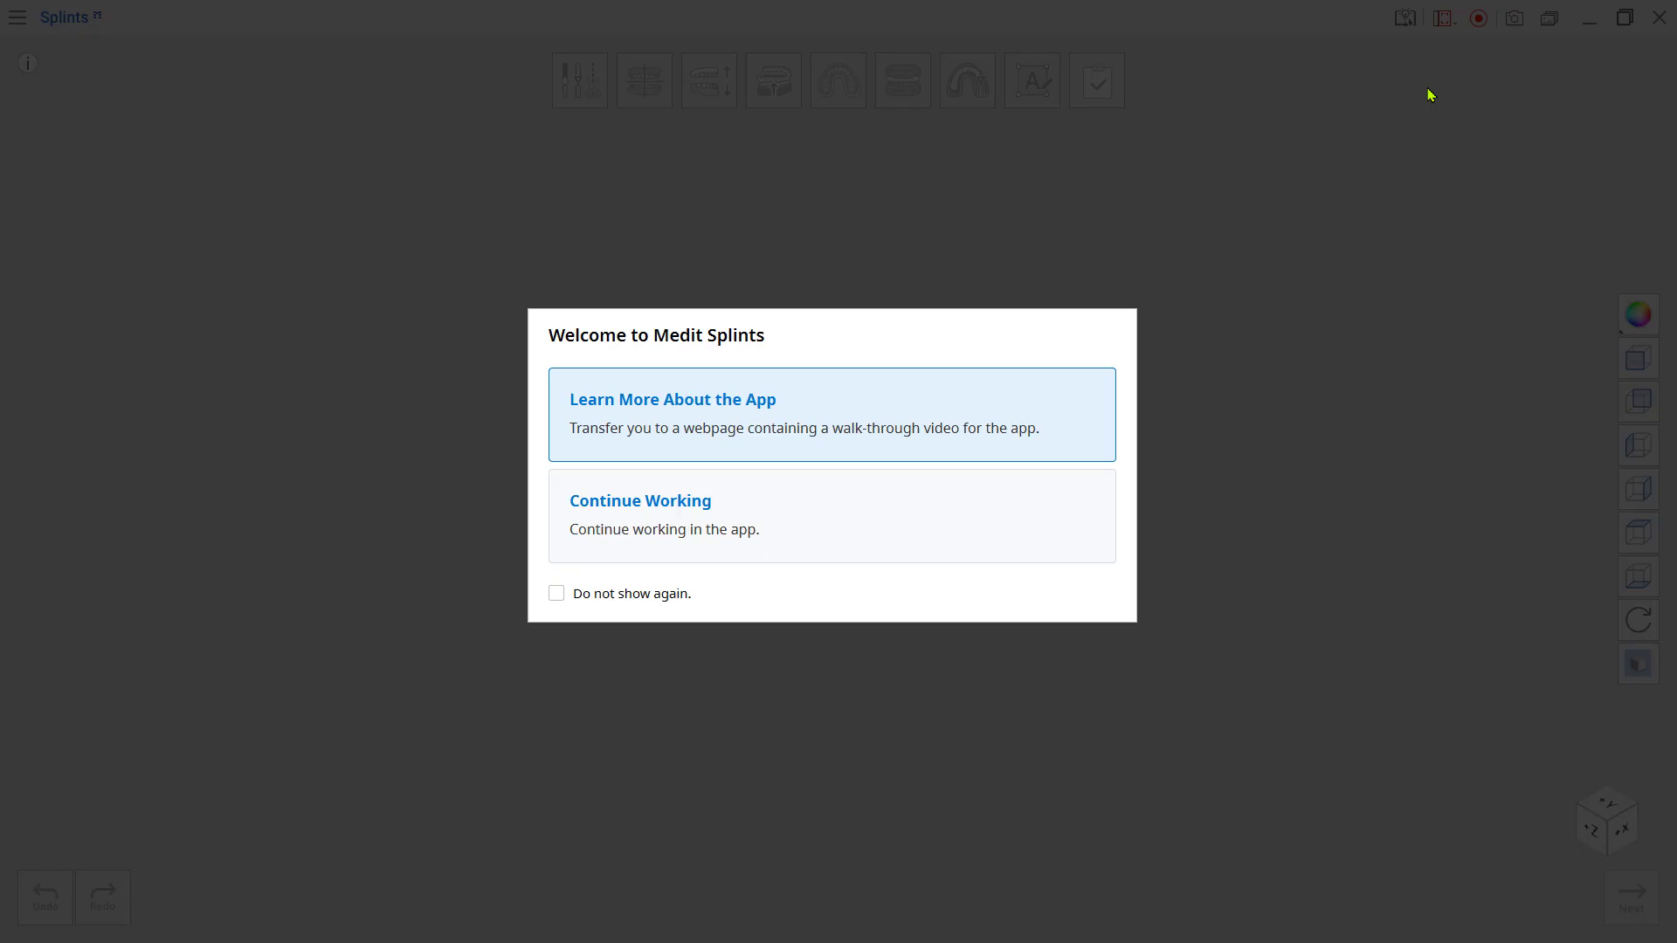
click(971, 501)
click(1018, 313)
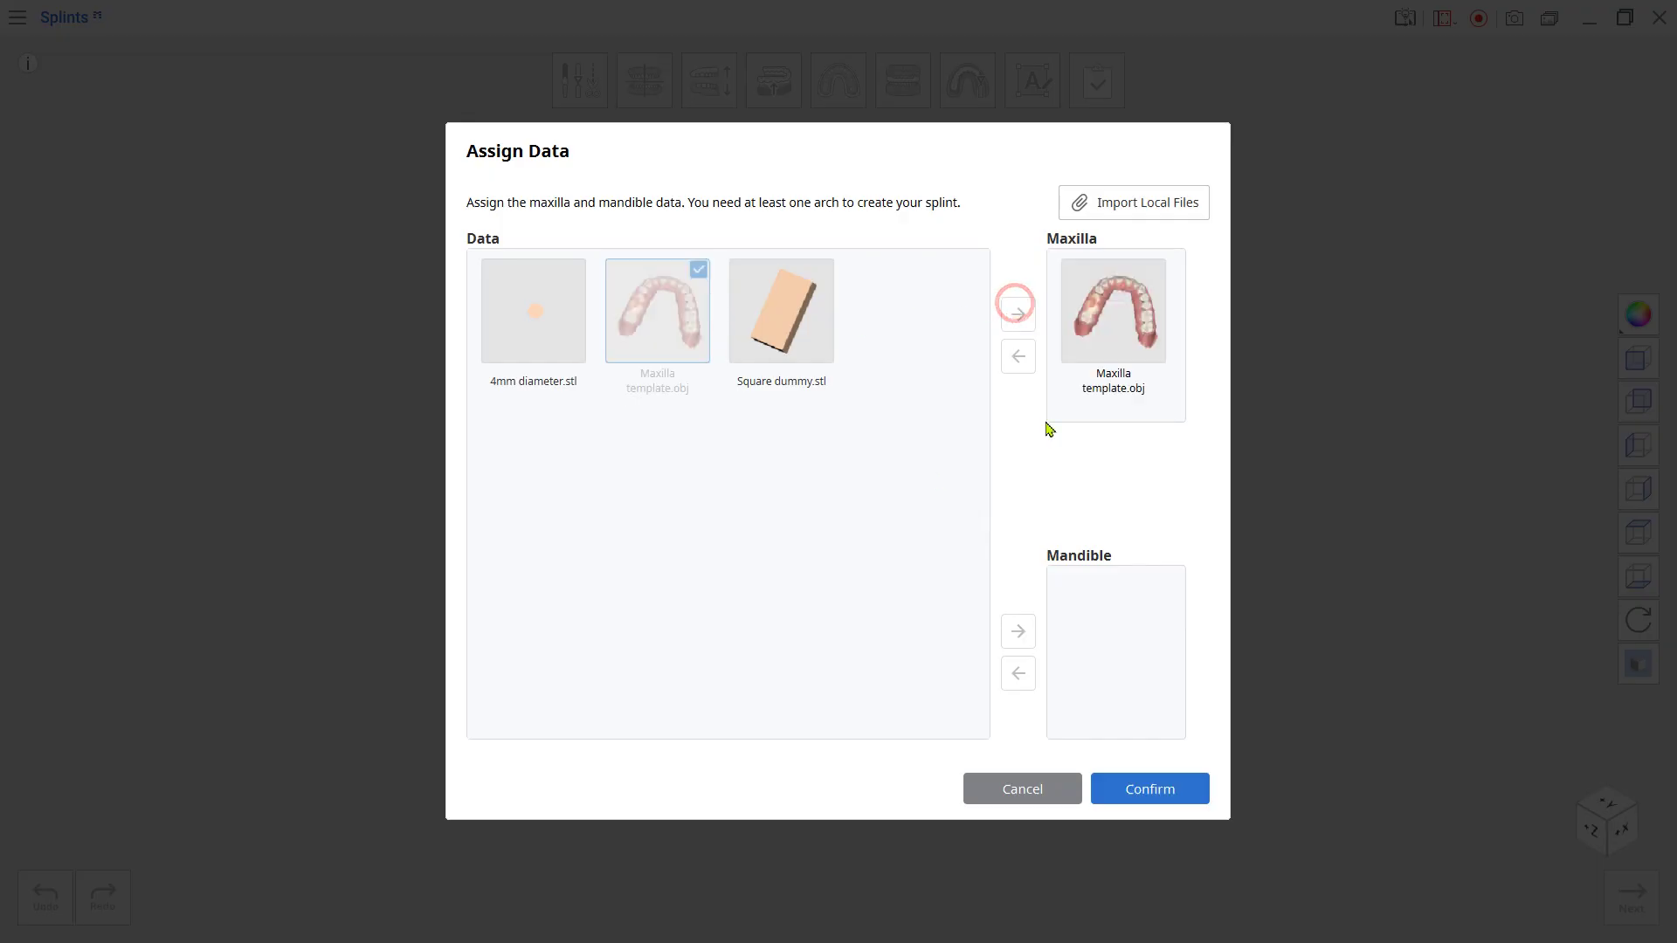
click(1138, 787)
click(1060, 564)
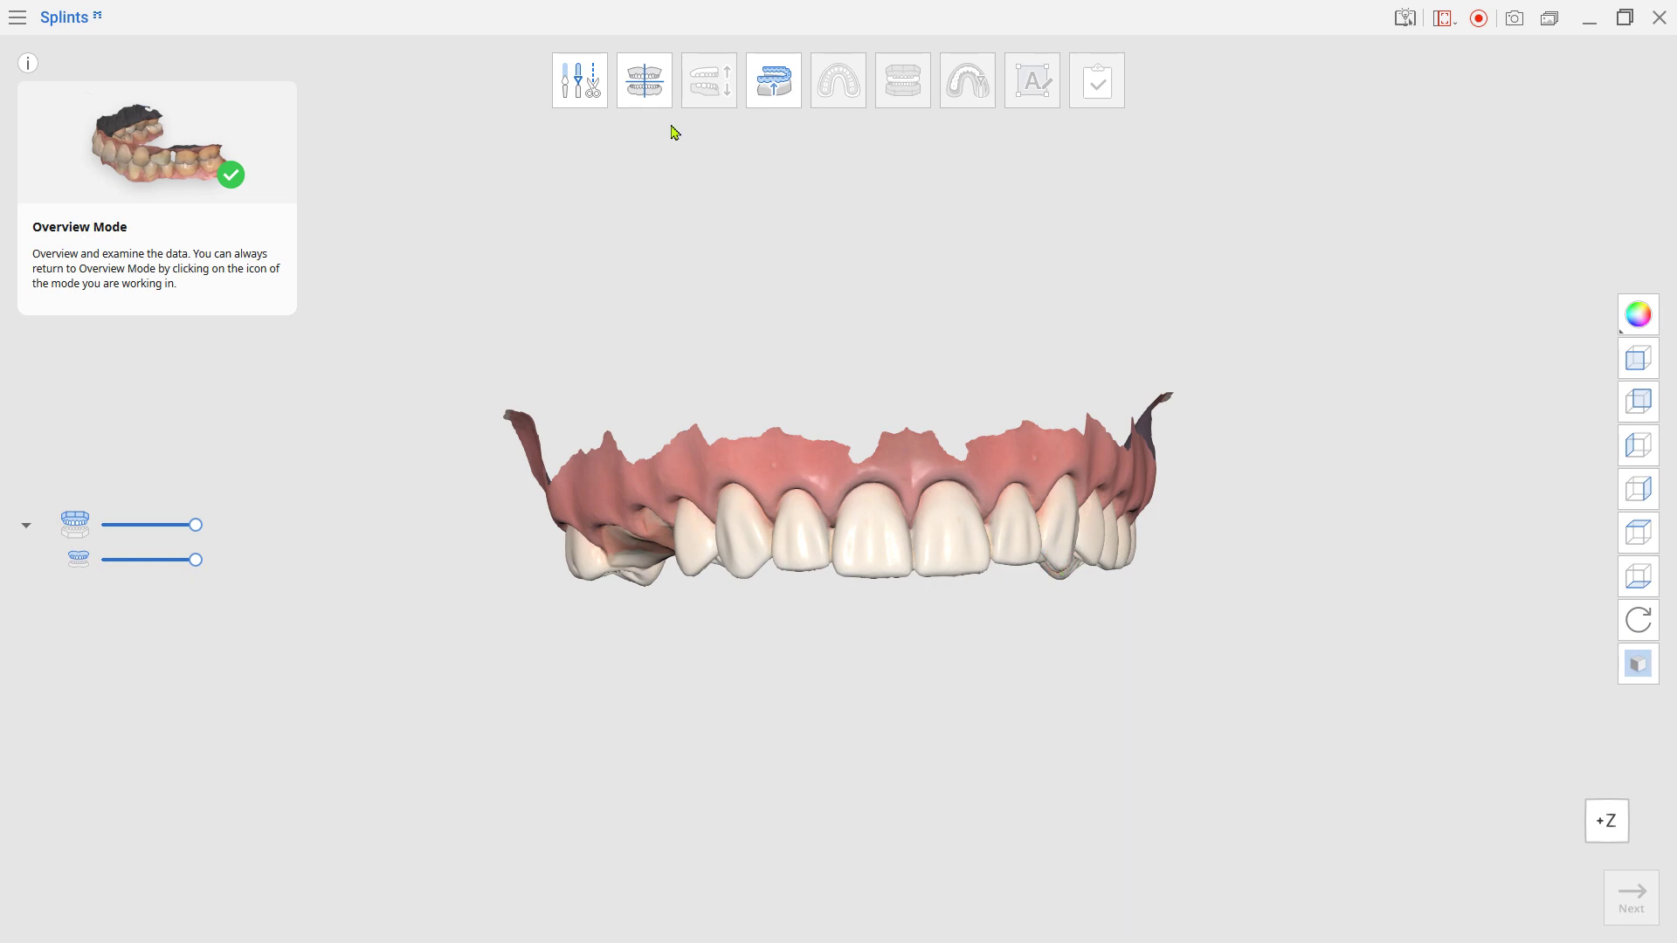
- Create the splint's inner surface, aligning the undercut blockout direction with an occlusal view of the maxilla
click(659, 103)
click(768, 98)
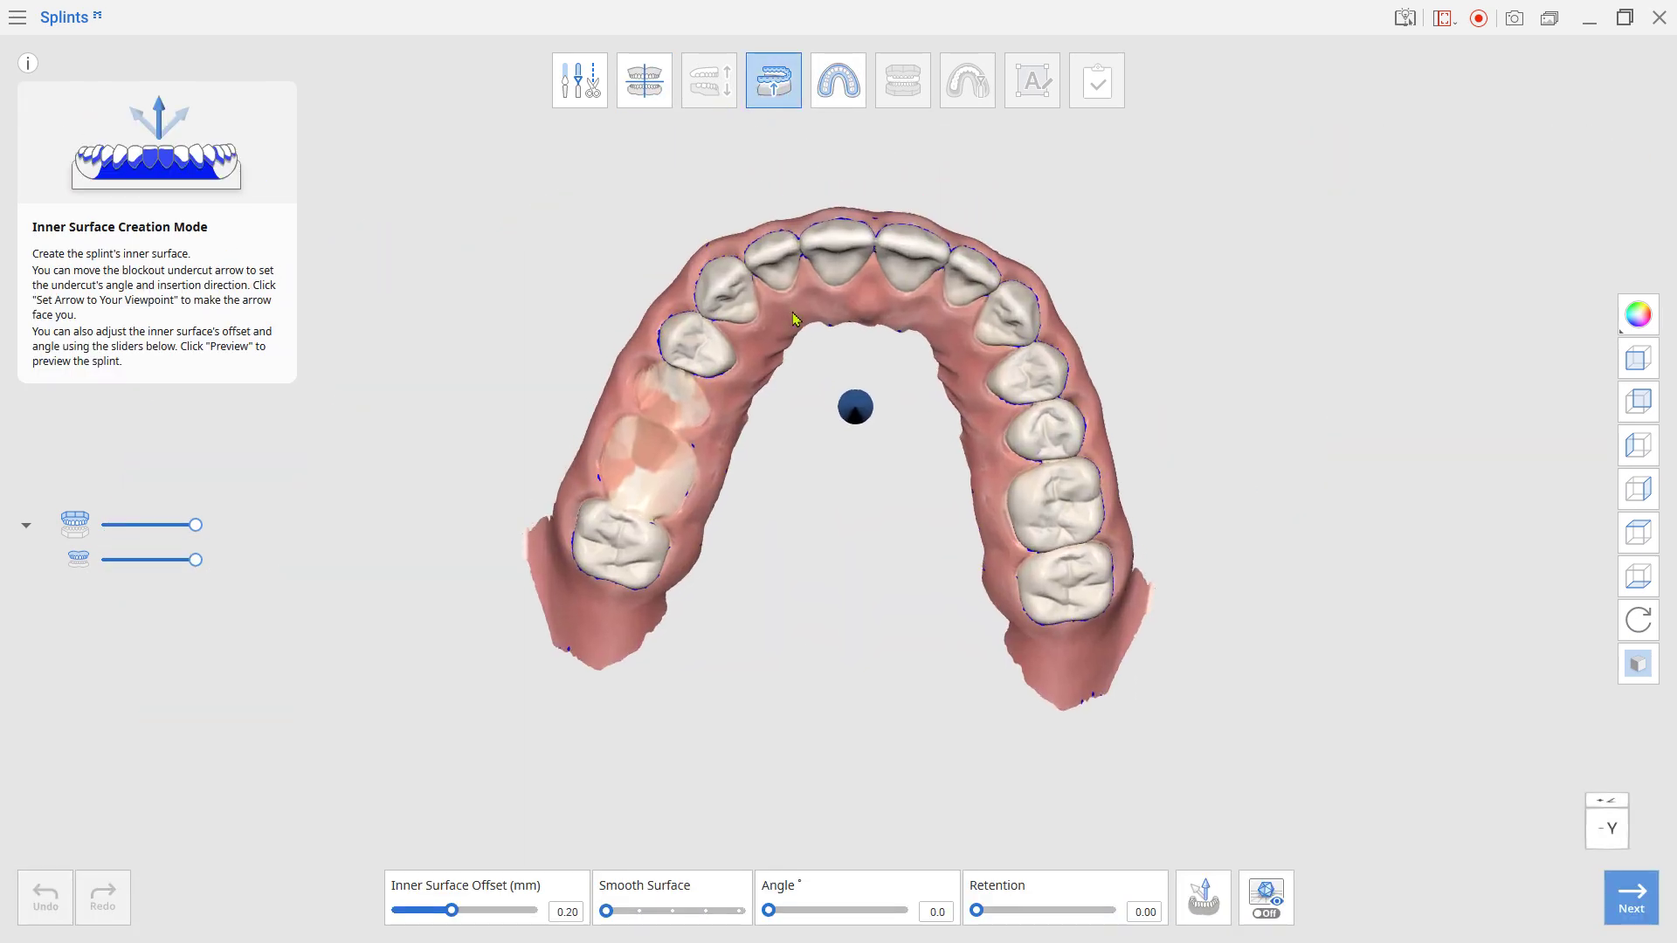
right_drag(958, 569, 886, 566)
click(1202, 905)
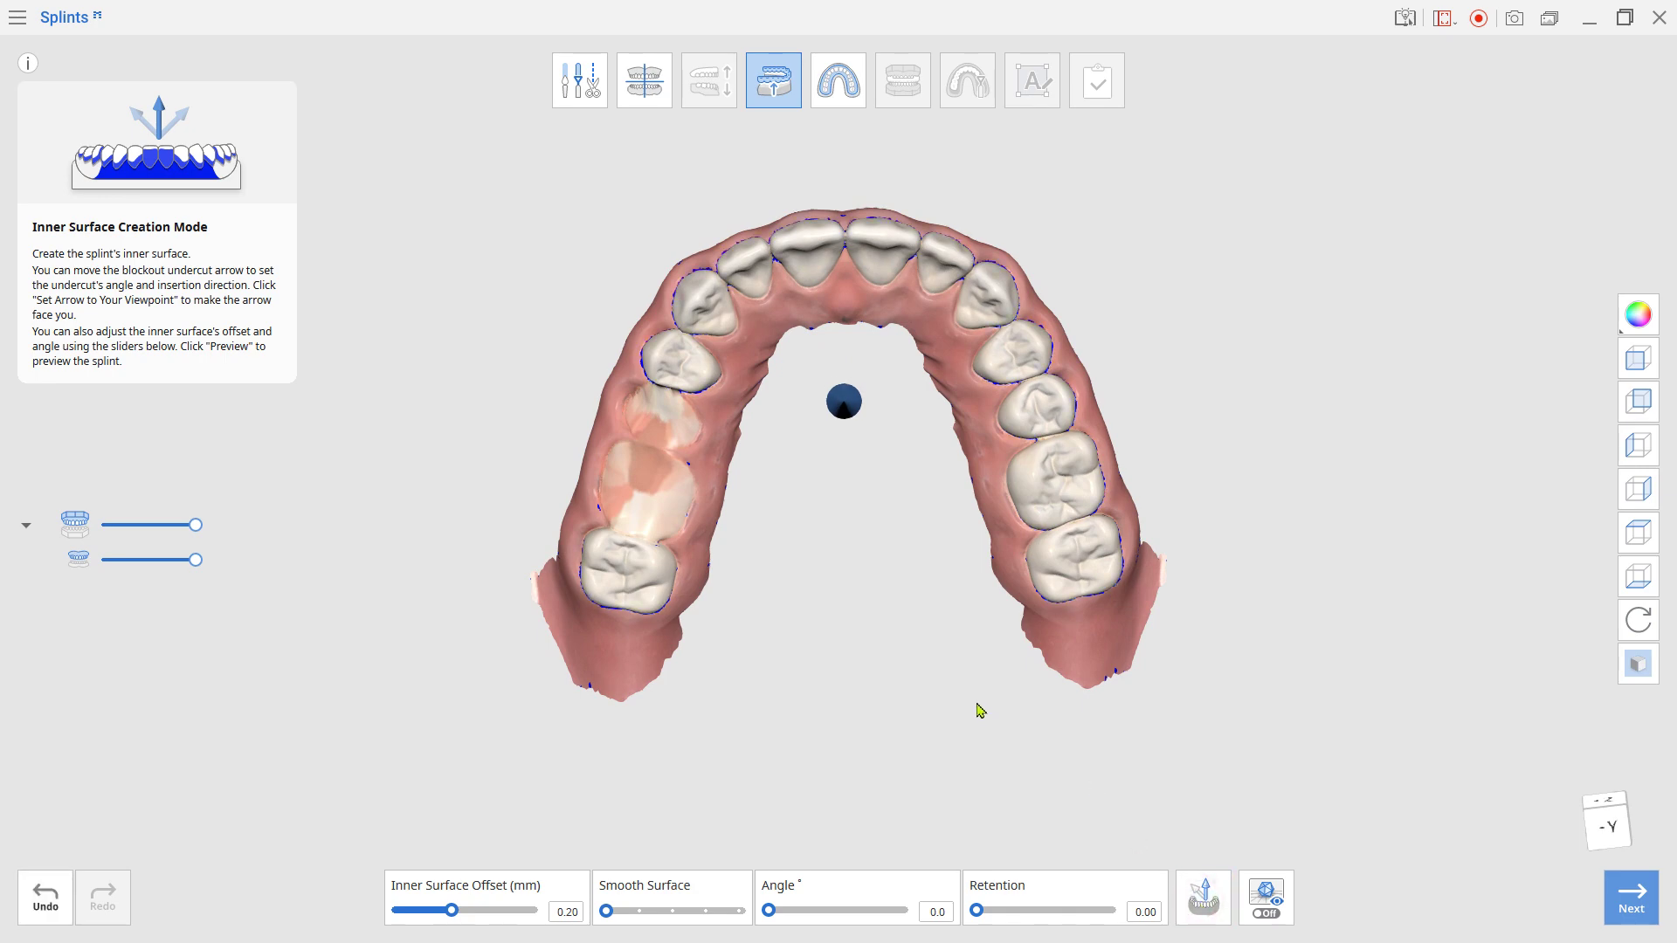
- Designate the splint outline around the arch, fitting its points along the lingual side and across the missing-tooth area
click(863, 100)
right_drag(841, 626, 671, 578)
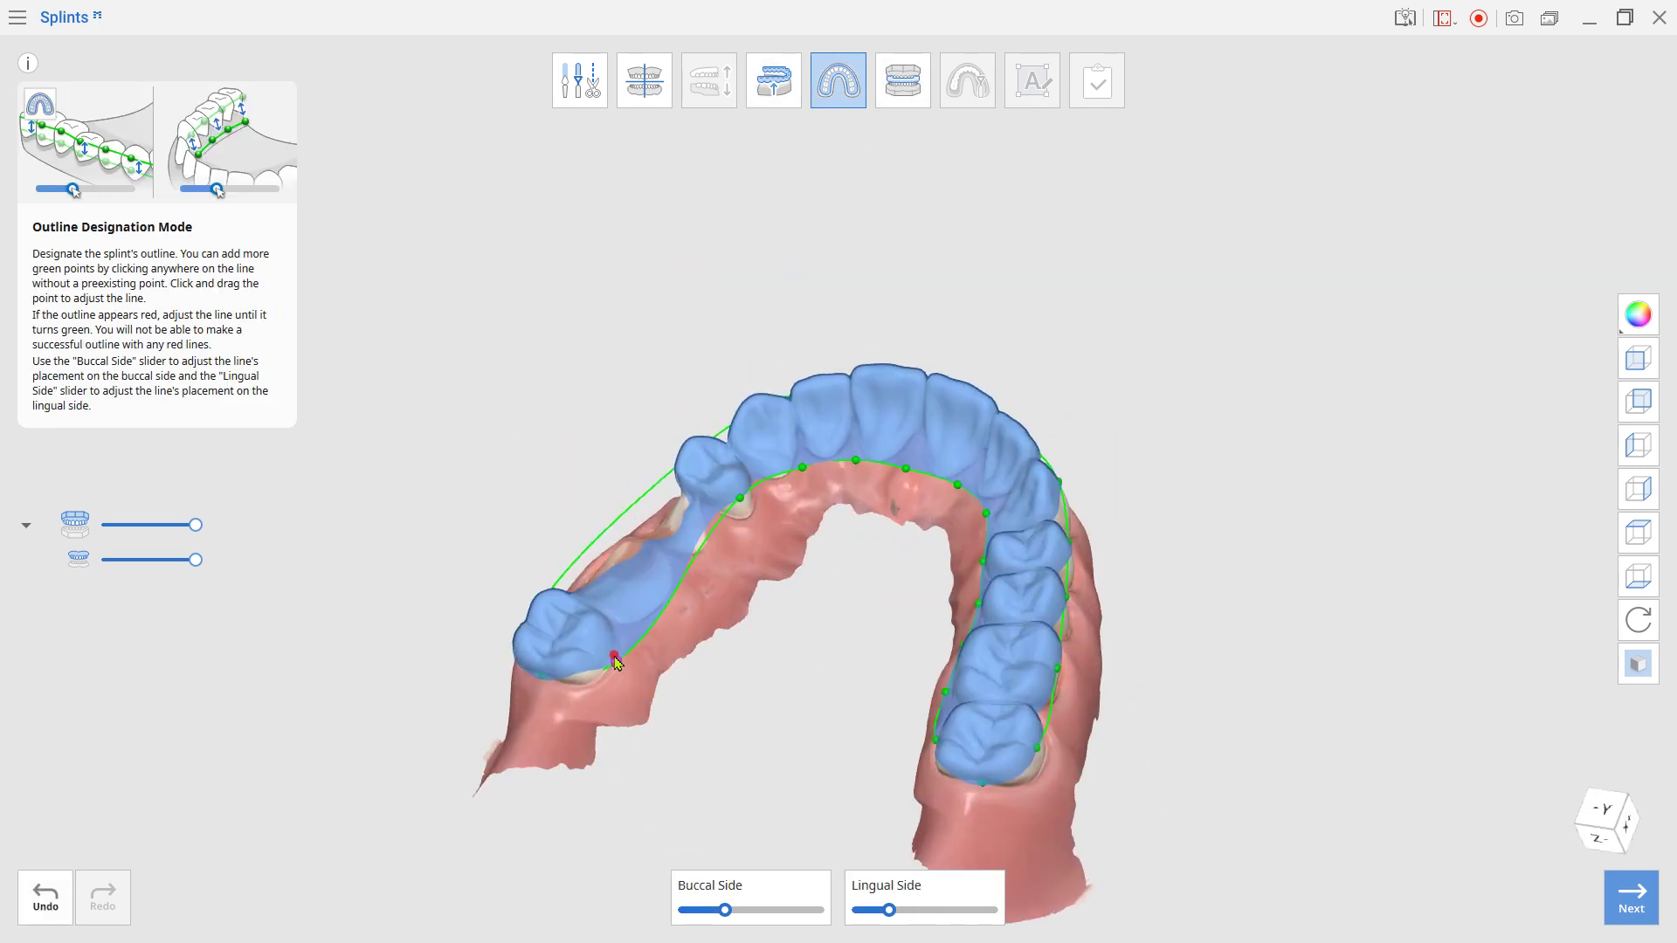
right_drag(615, 663, 767, 436)
right_drag(893, 417, 962, 421)
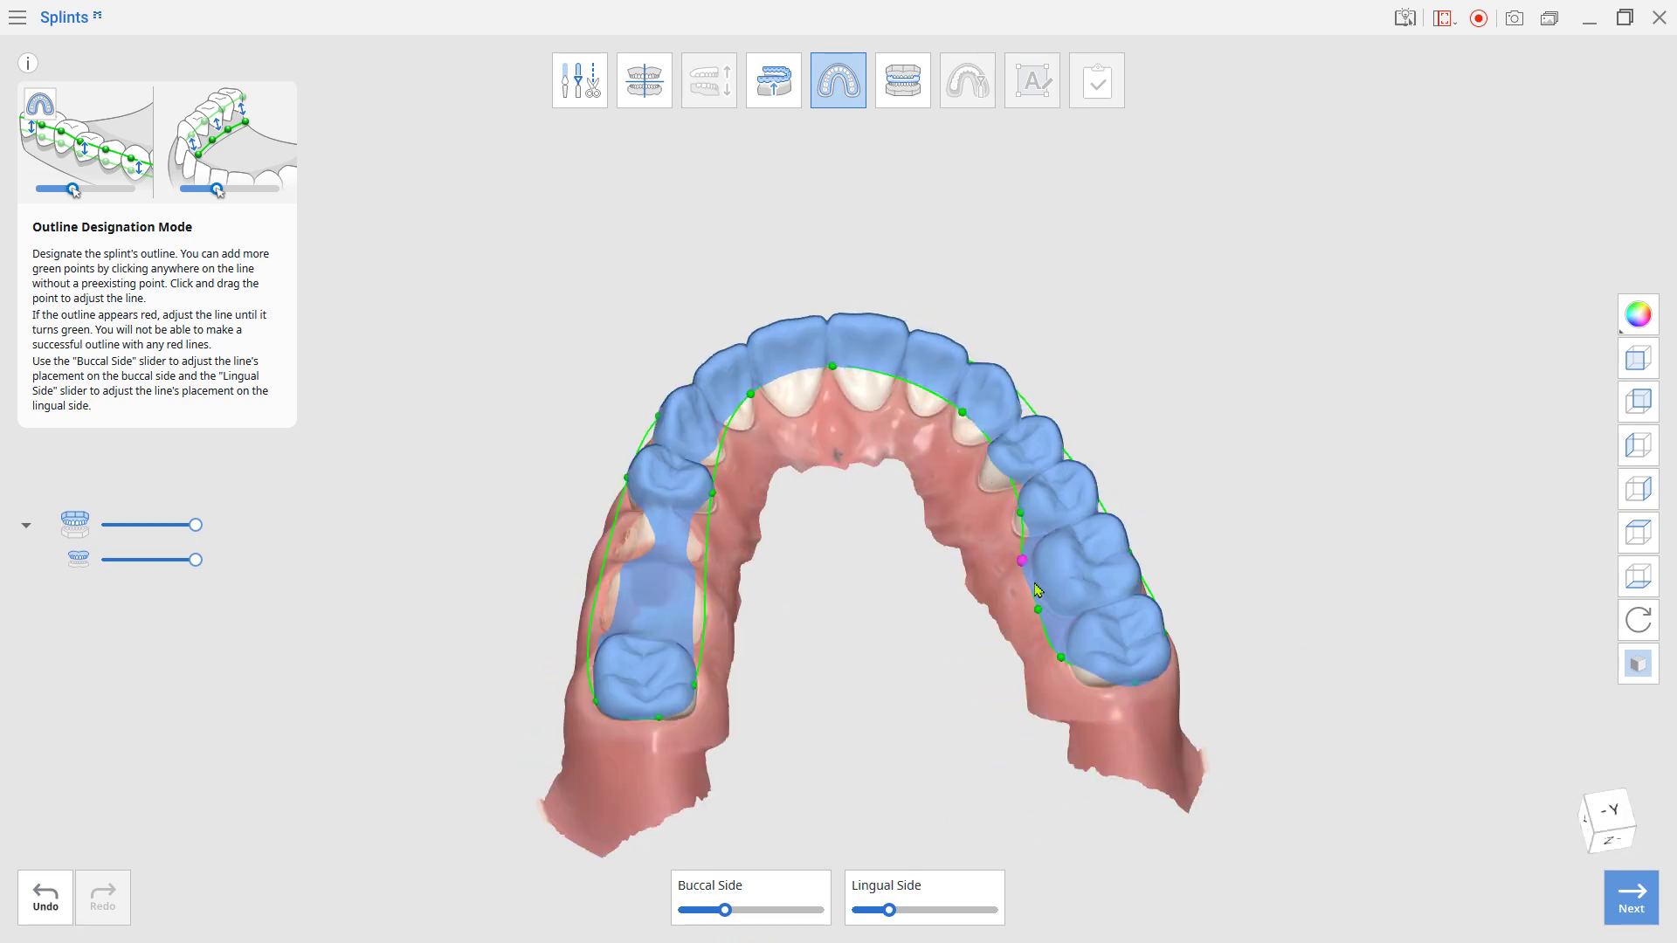
right_drag(1037, 591, 472, 628)
- Create the splint's outer surface with 3.24 mm thickness and maximum smoothing, and make the splint mostly transparent to inspect it
click(900, 92)
click(78, 559)
right_drag(742, 629, 883, 411)
middle_drag(903, 530, 920, 412)
right_drag(920, 411, 270, 550)
drag(195, 591, 116, 591)
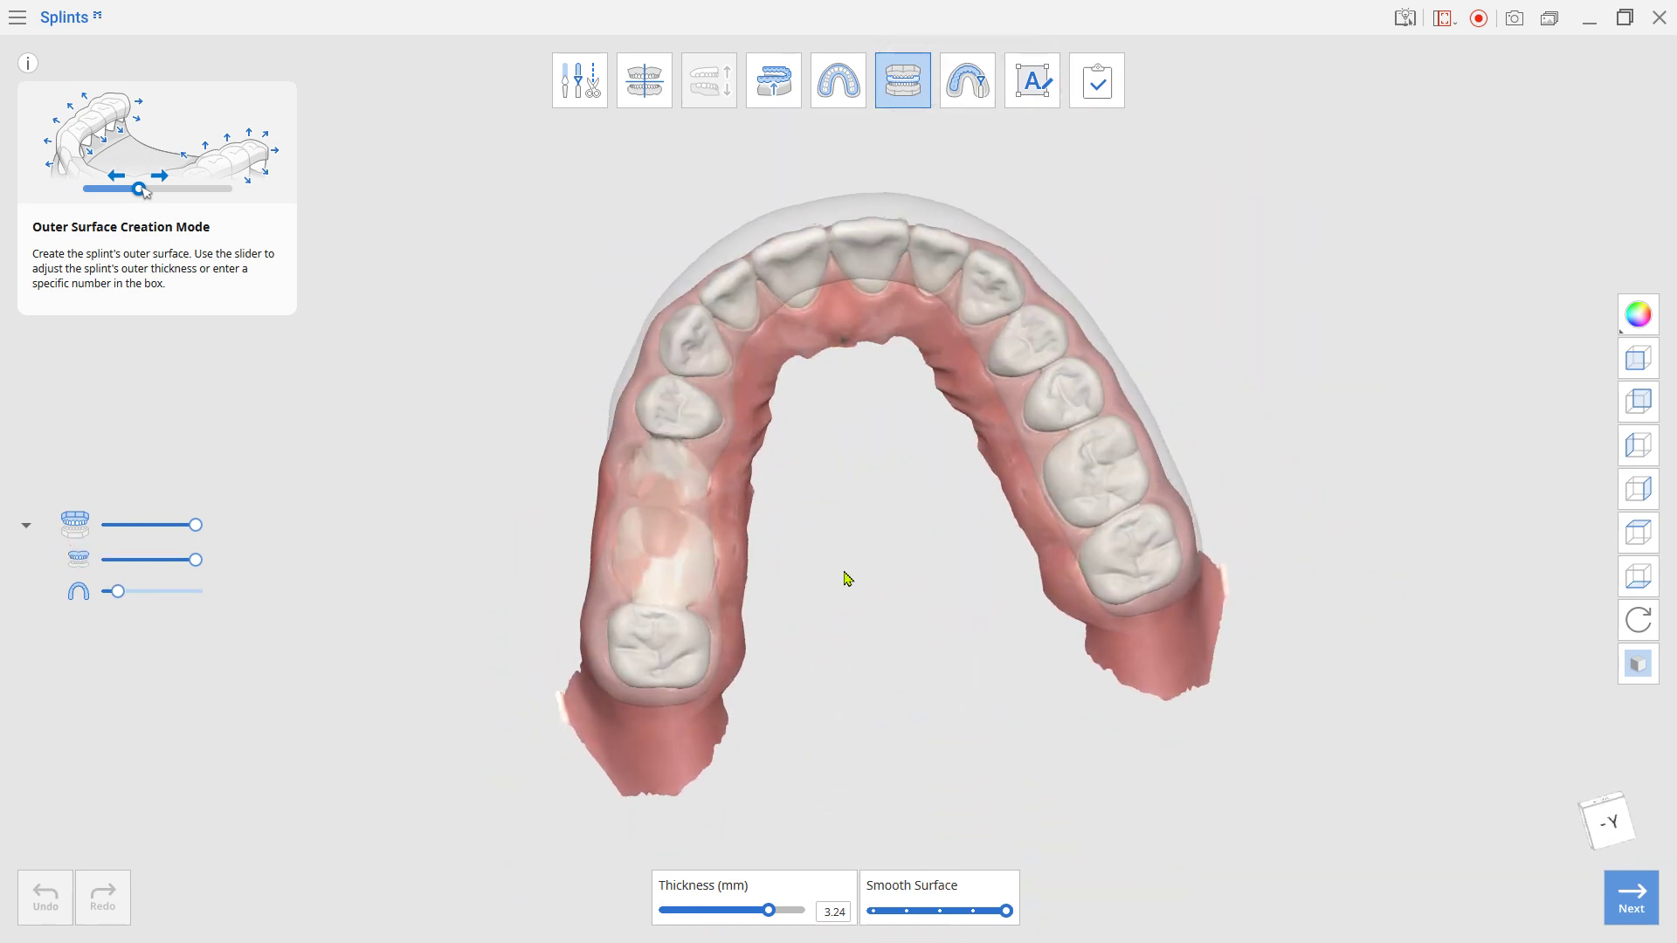
right_drag(844, 572, 931, 419)
right_drag(930, 419, 857, 611)
- Place the SG label on the front middle of the splint, then complete the project and save it as SG
click(1037, 104)
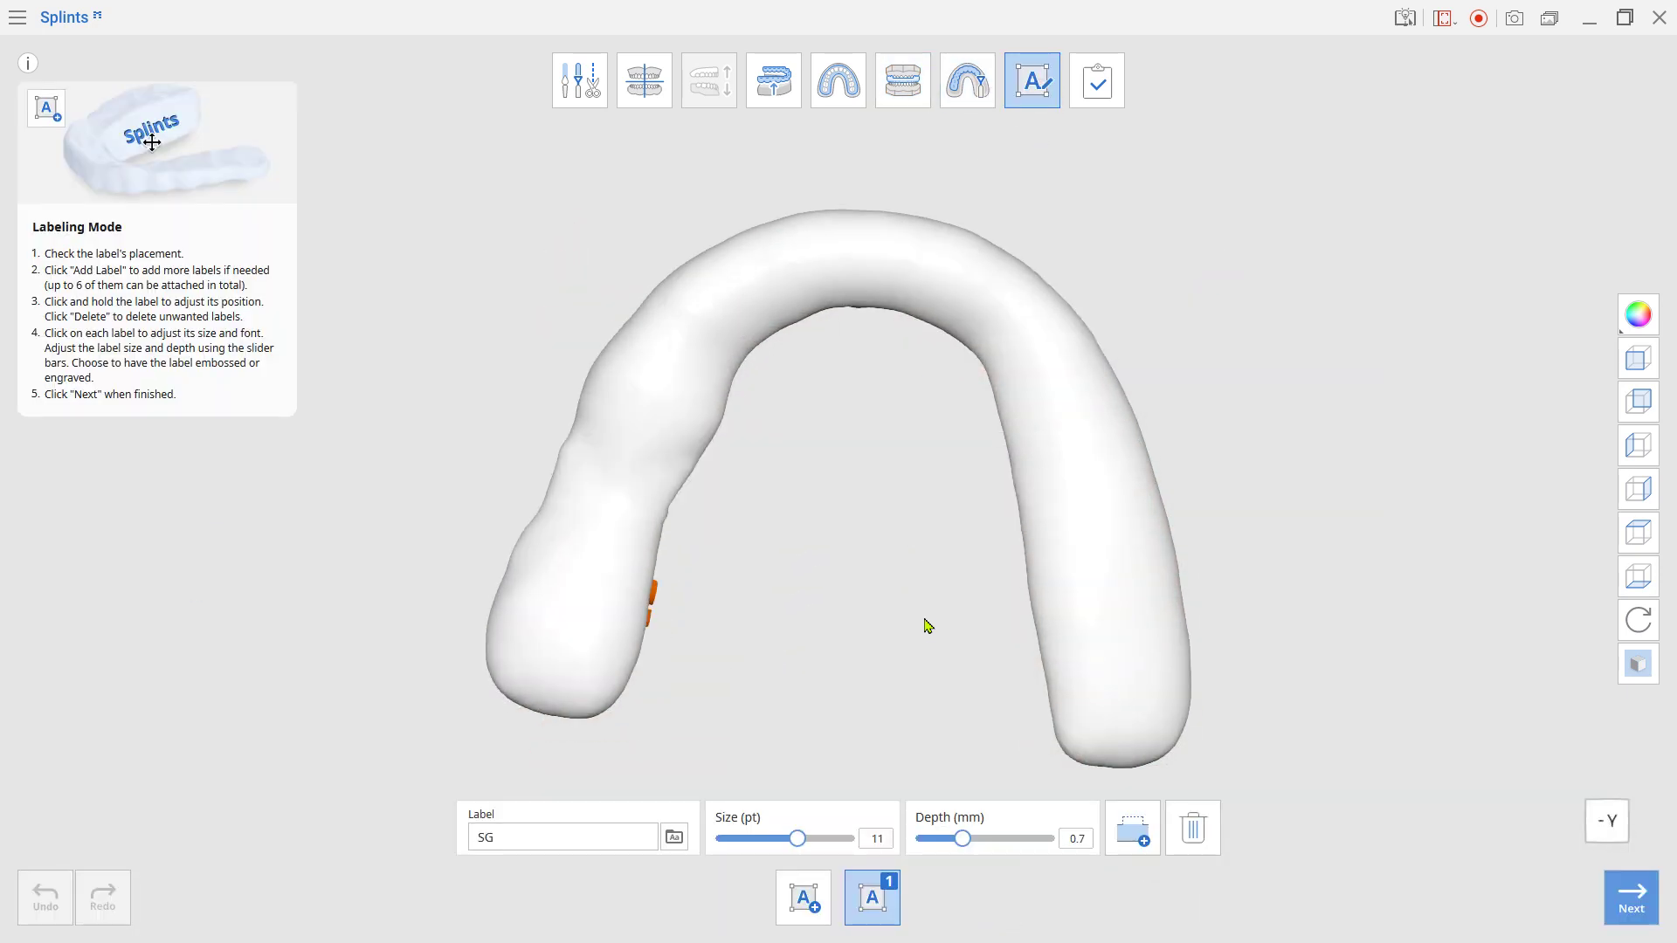
right_drag(927, 625, 707, 503)
right_drag(675, 611, 849, 684)
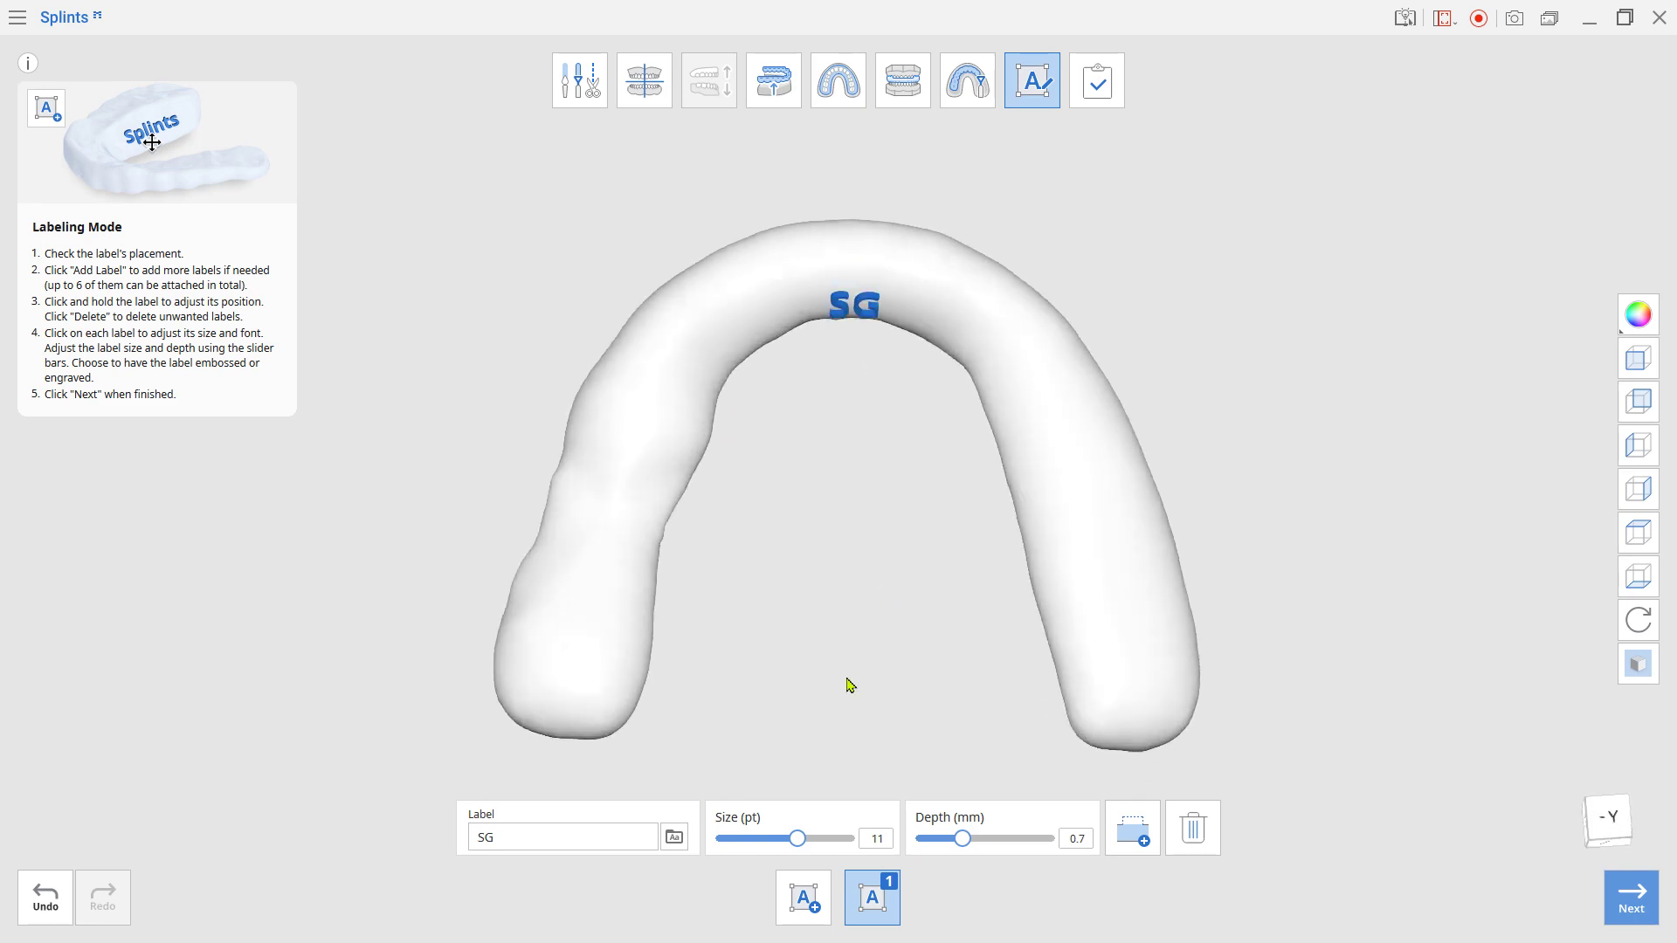
click(1109, 105)
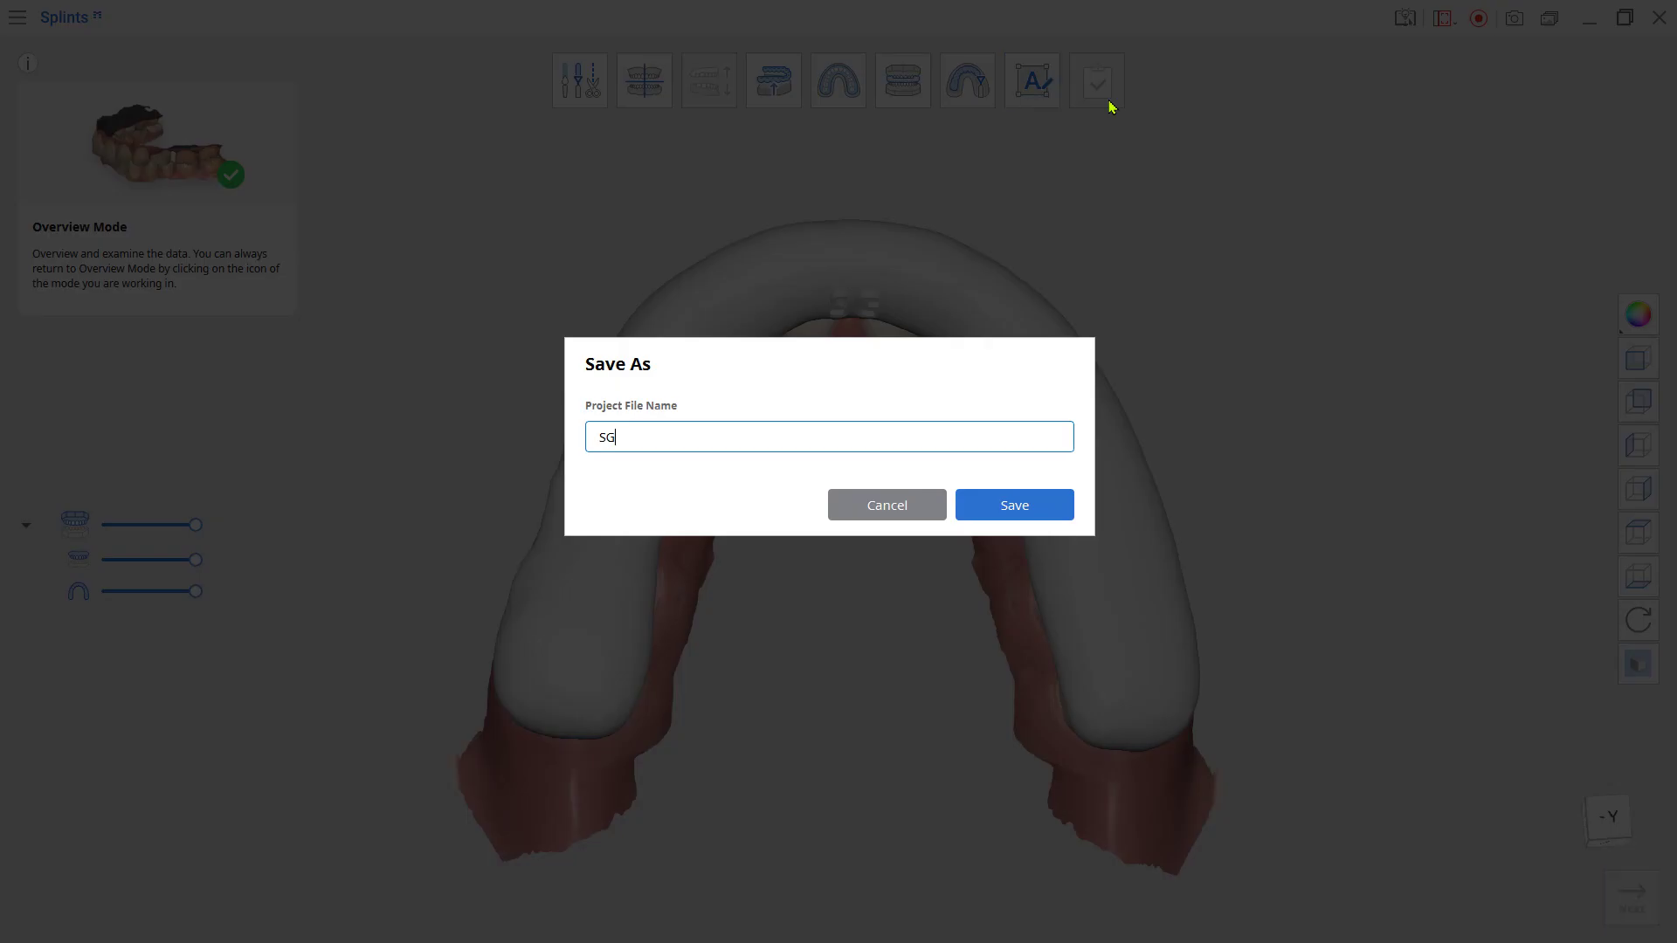
click(1041, 506)
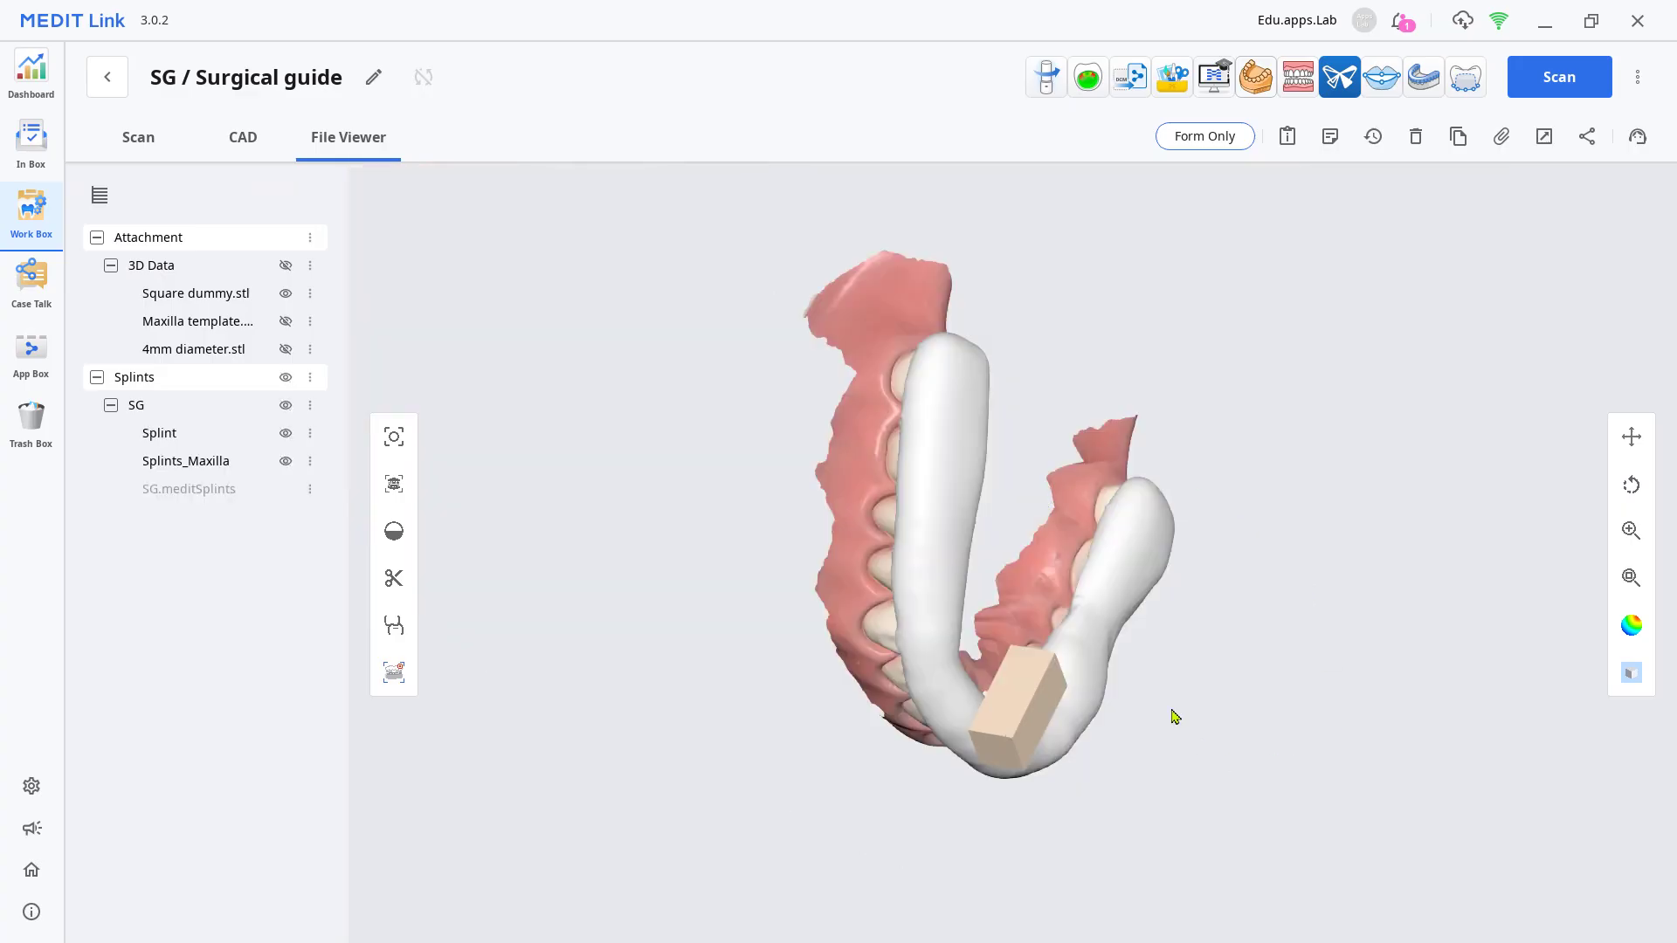
- Launch Medit Design and import 4mm diameter, Splint, Splints_Maxilla and Square dummy from the SG case
right_drag(1174, 716, 1164, 97)
click(1162, 94)
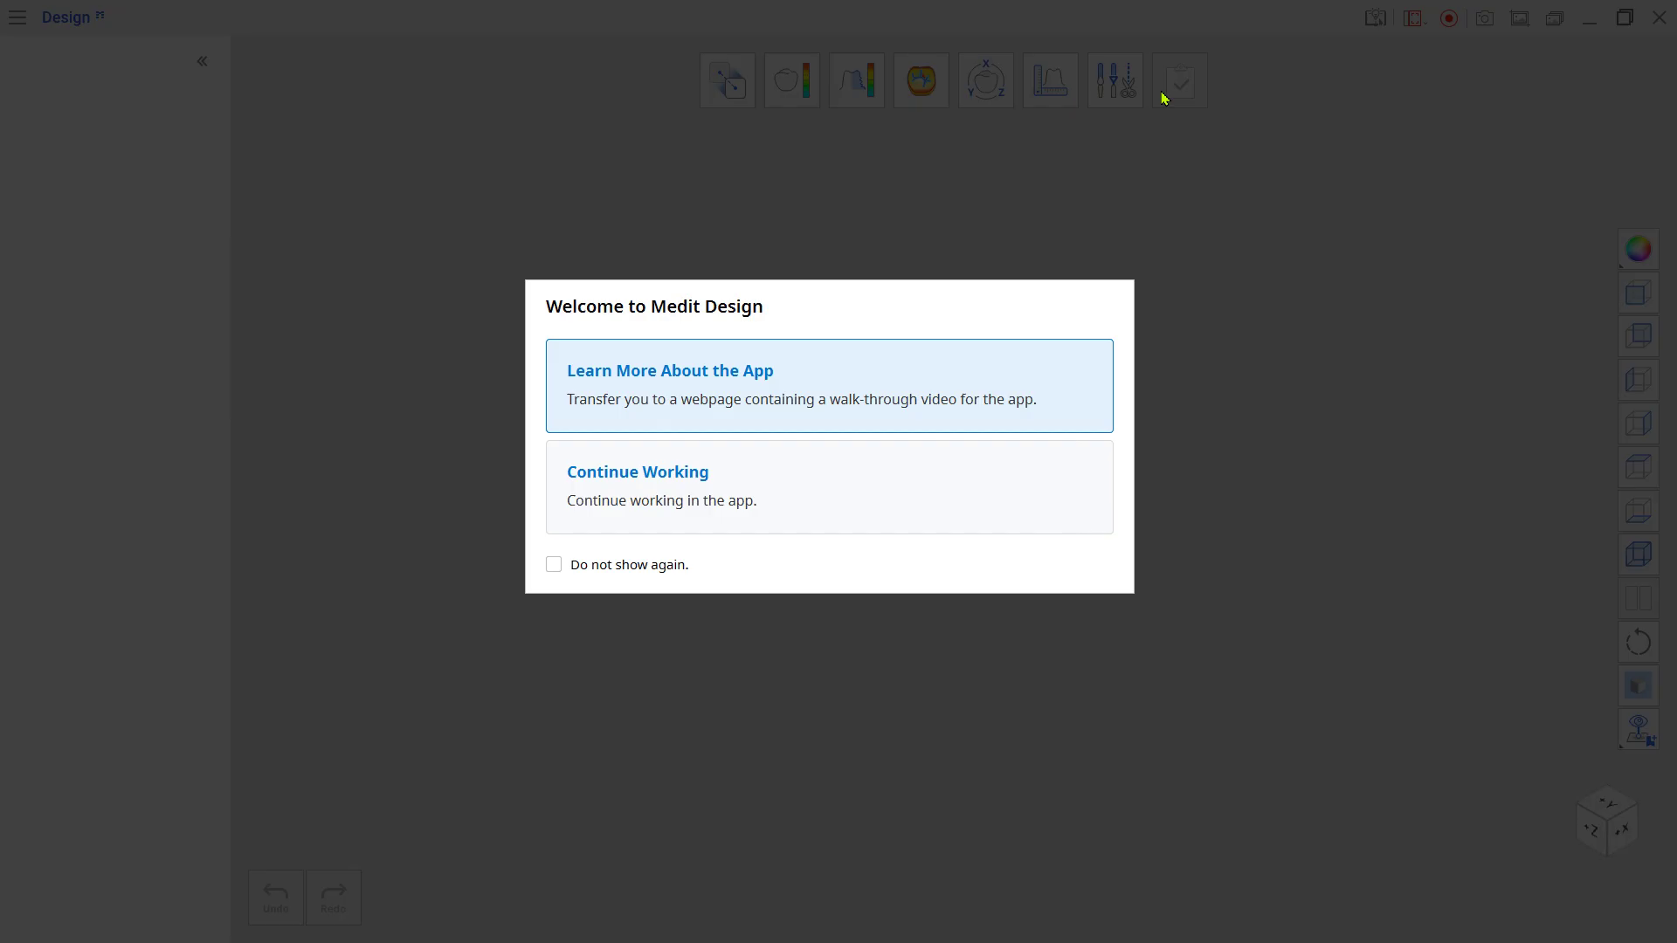
click(987, 516)
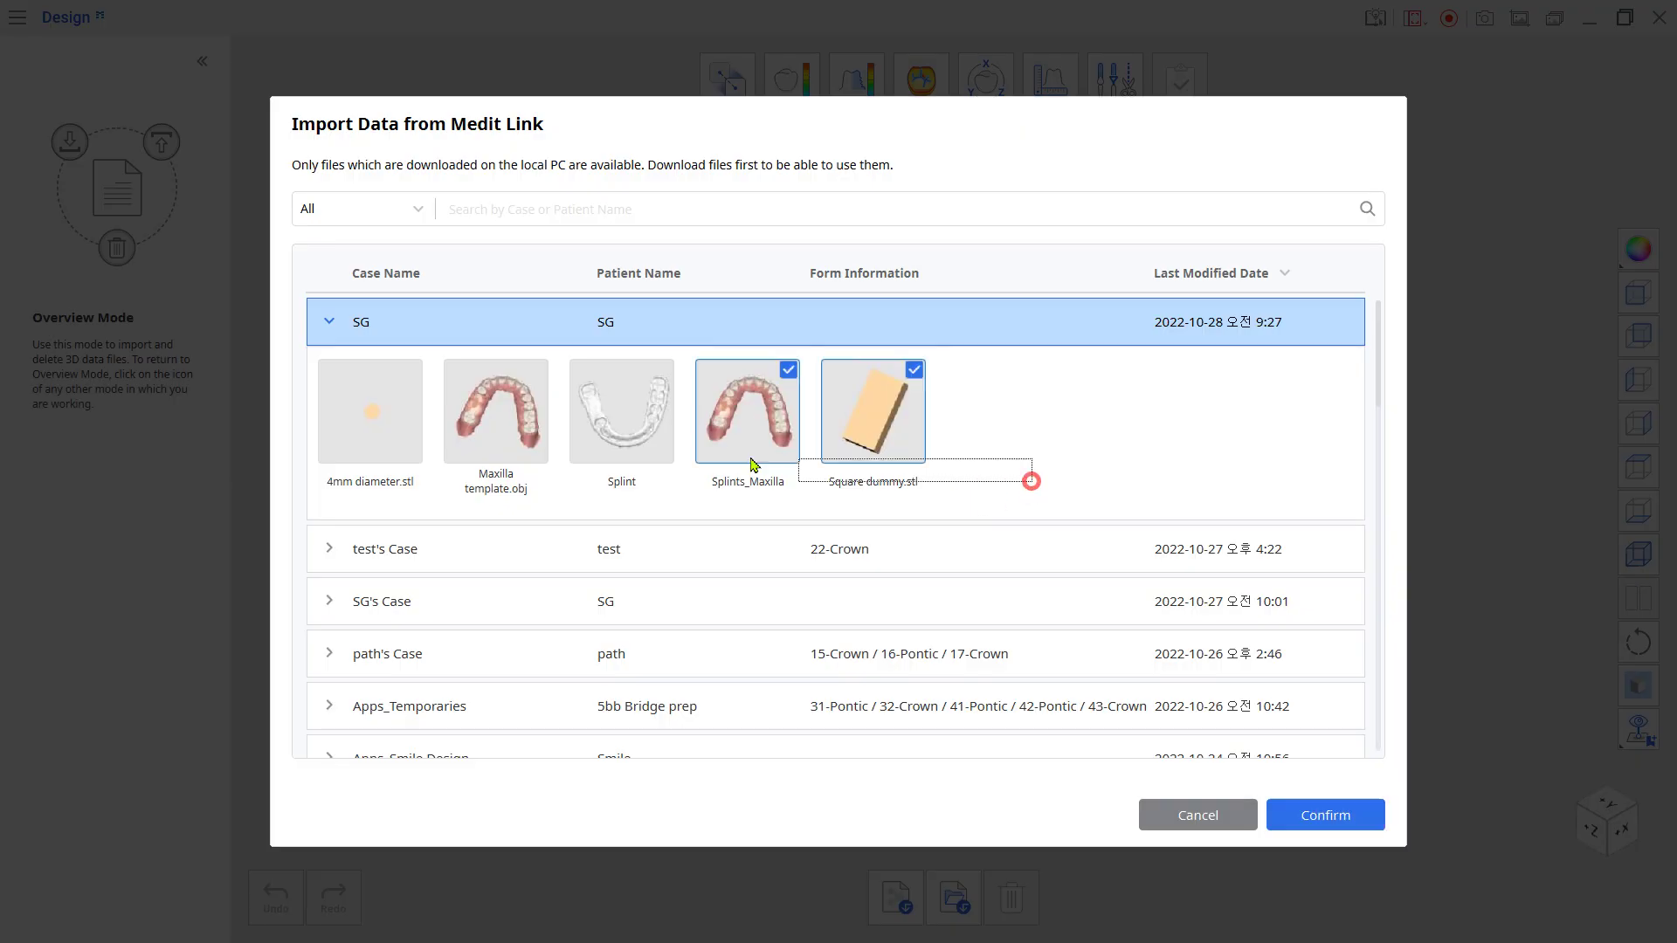
click(1299, 821)
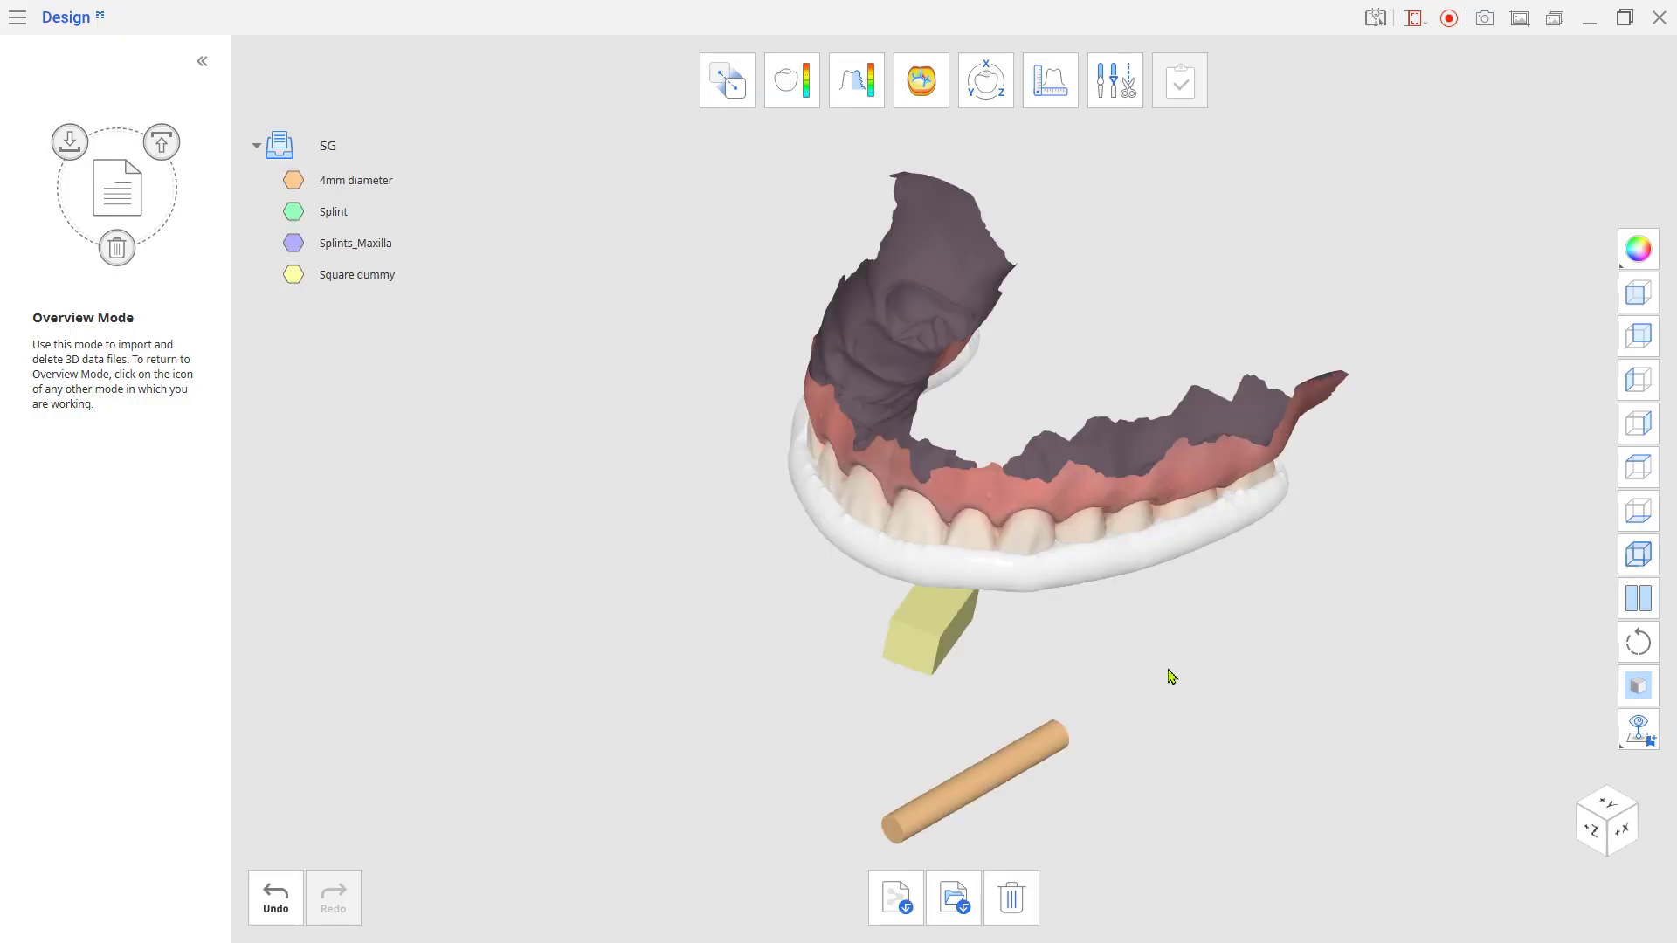
- Create three new data groups named cylinder, Block and Base
right_click(424, 155)
click(469, 258)
text(cylind)
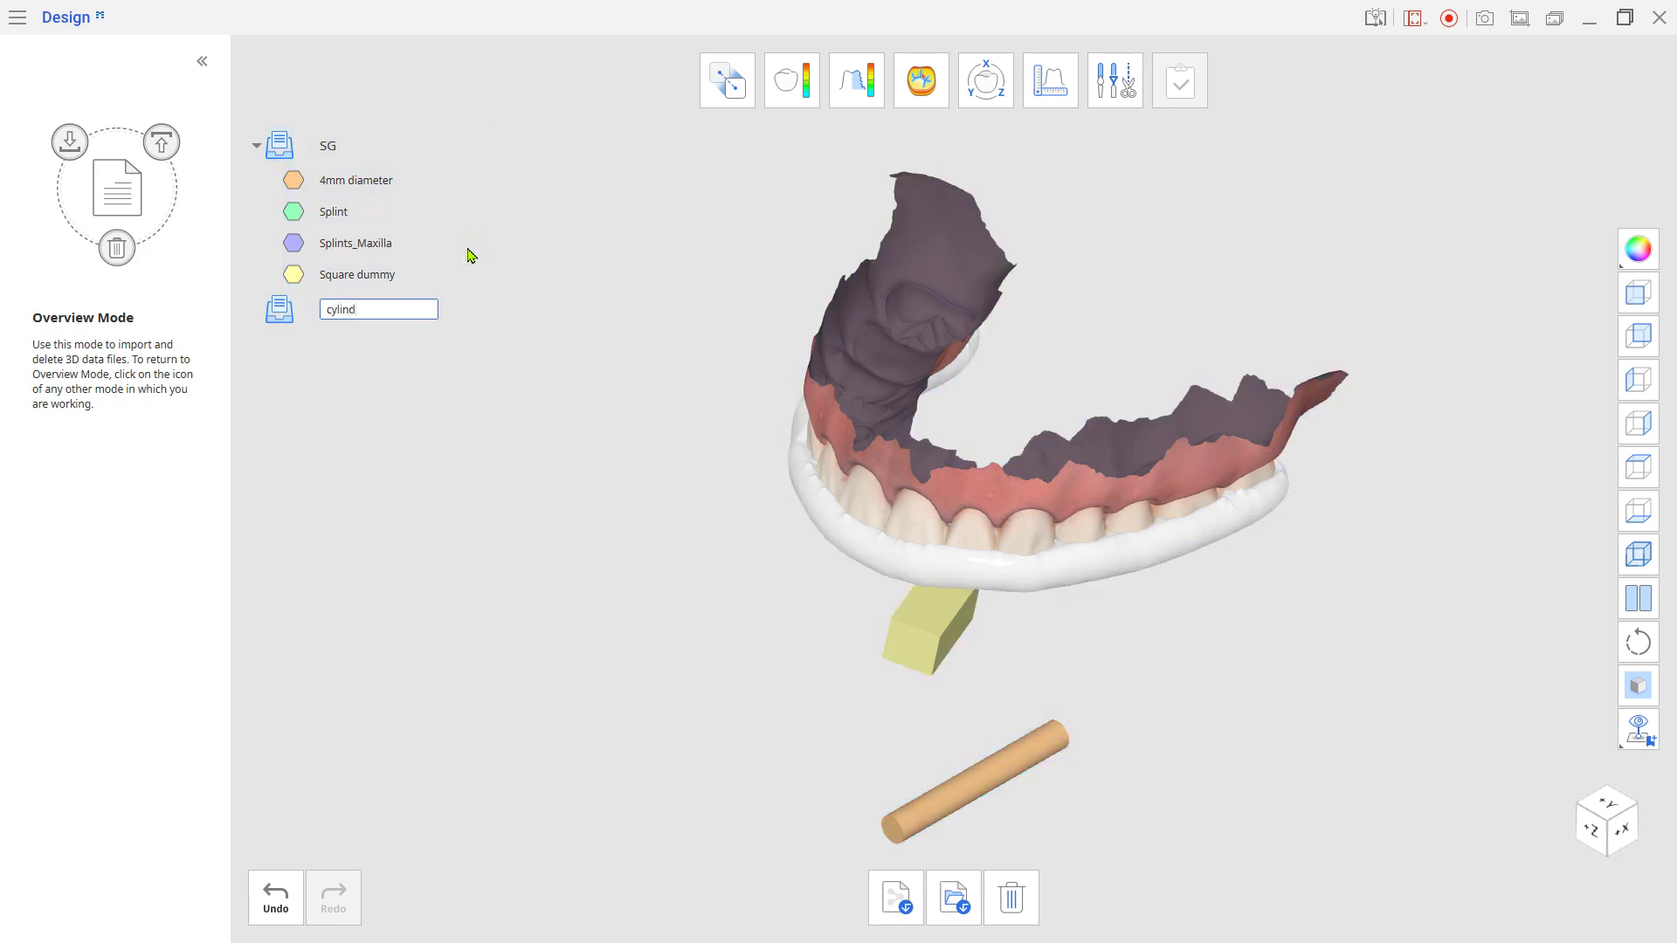
text(er)
key(Return)
right_click(417, 315)
click(480, 404)
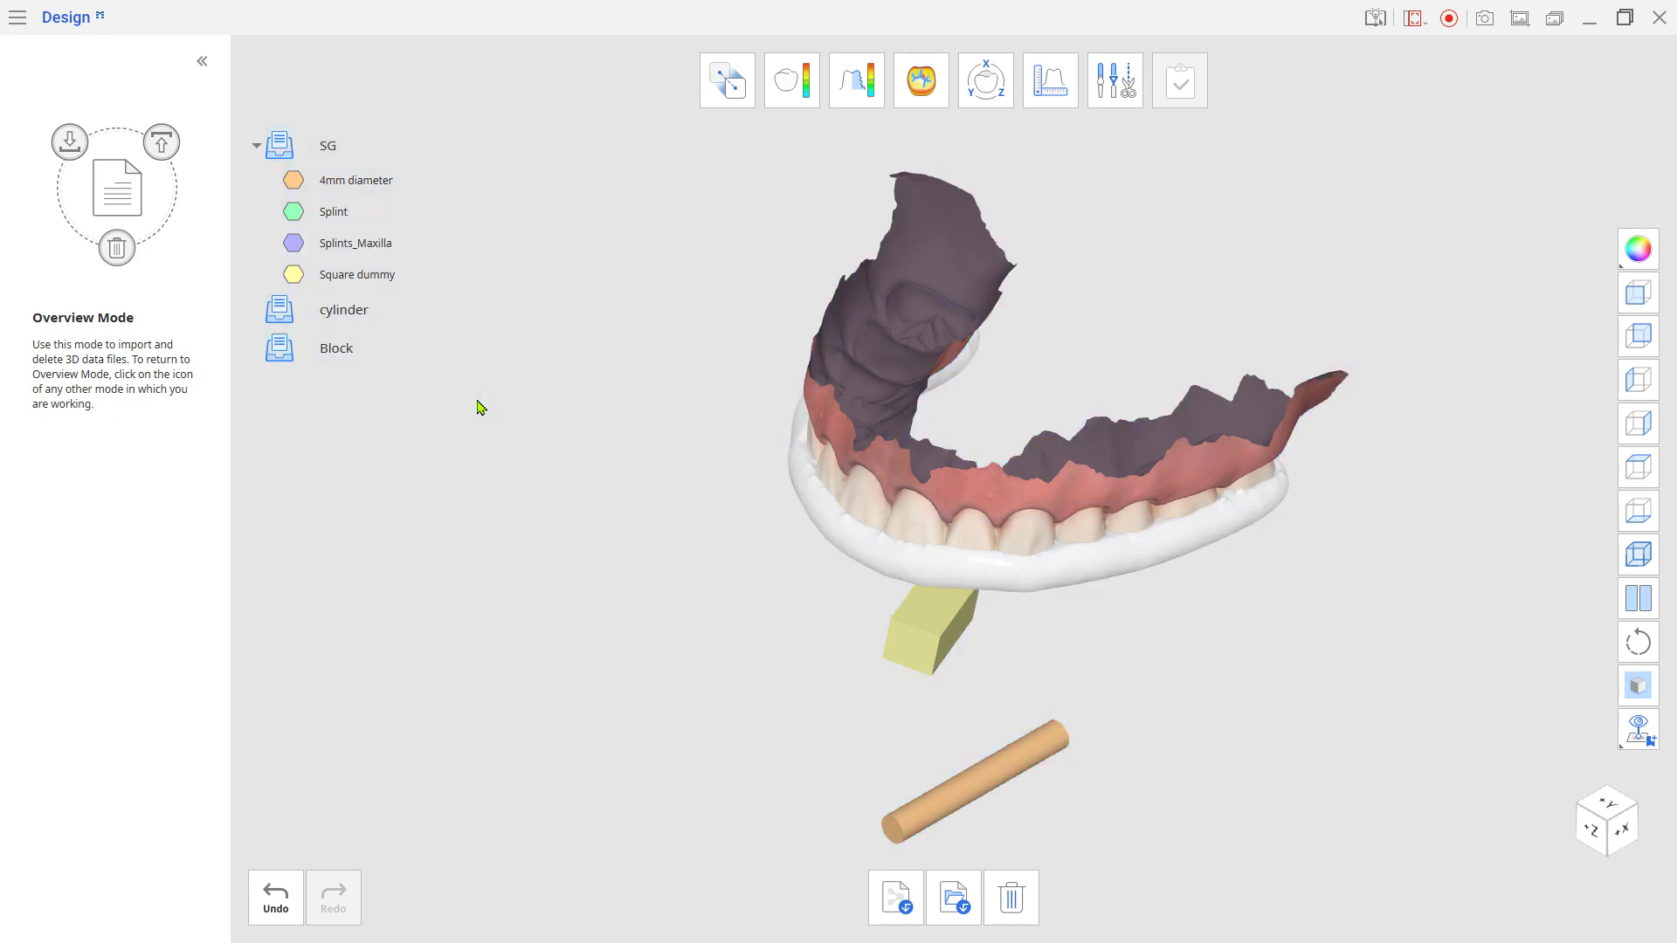
right_click(410, 349)
click(471, 438)
text(Base)
- Move 4mm diameter to the cylinder group, Splints_Maxilla to Base and Square dummy to Block
right_click(420, 180)
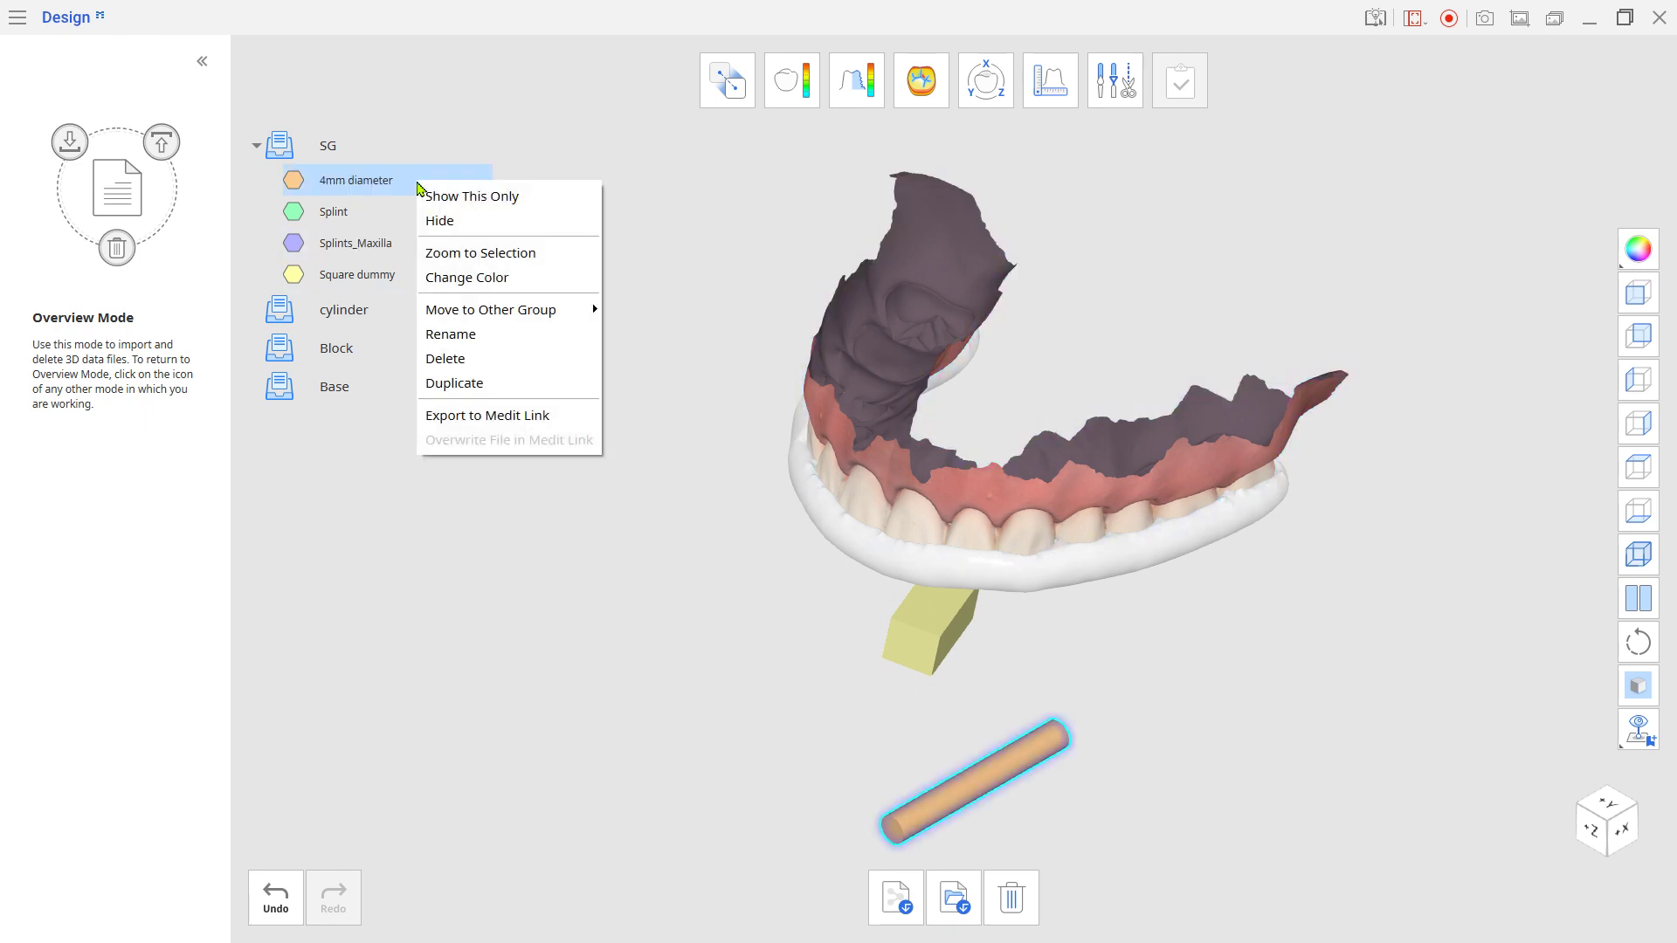
mouse_move(524, 307)
click(626, 307)
right_click(419, 220)
mouse_move(524, 353)
click(651, 403)
right_click(423, 212)
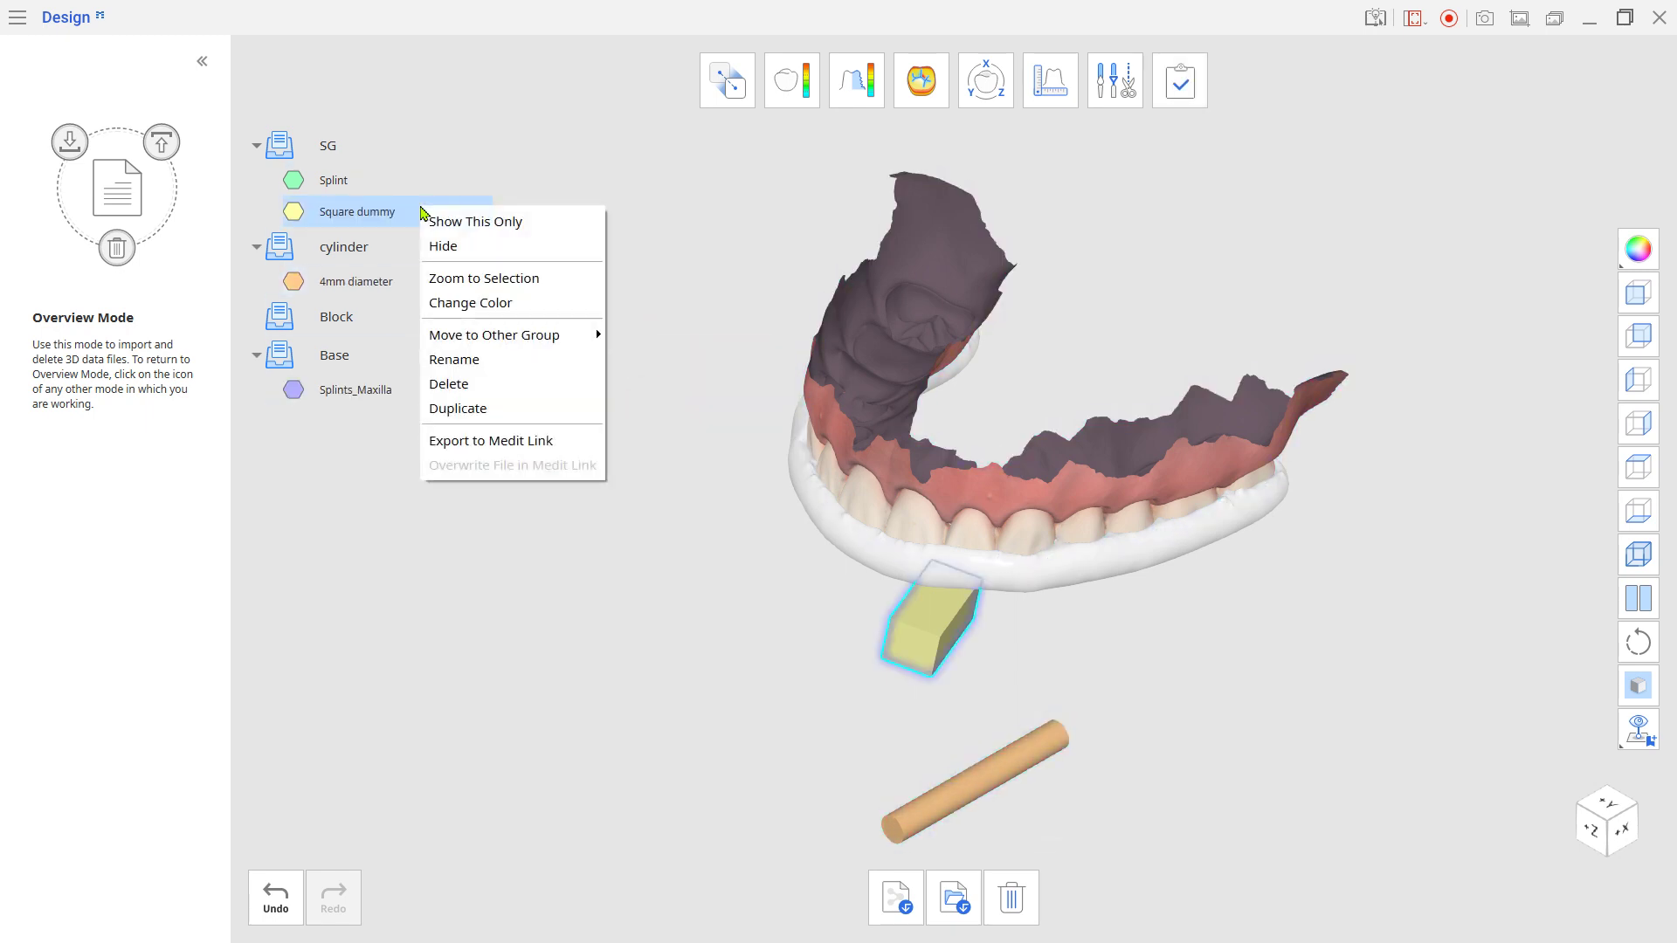
click(634, 377)
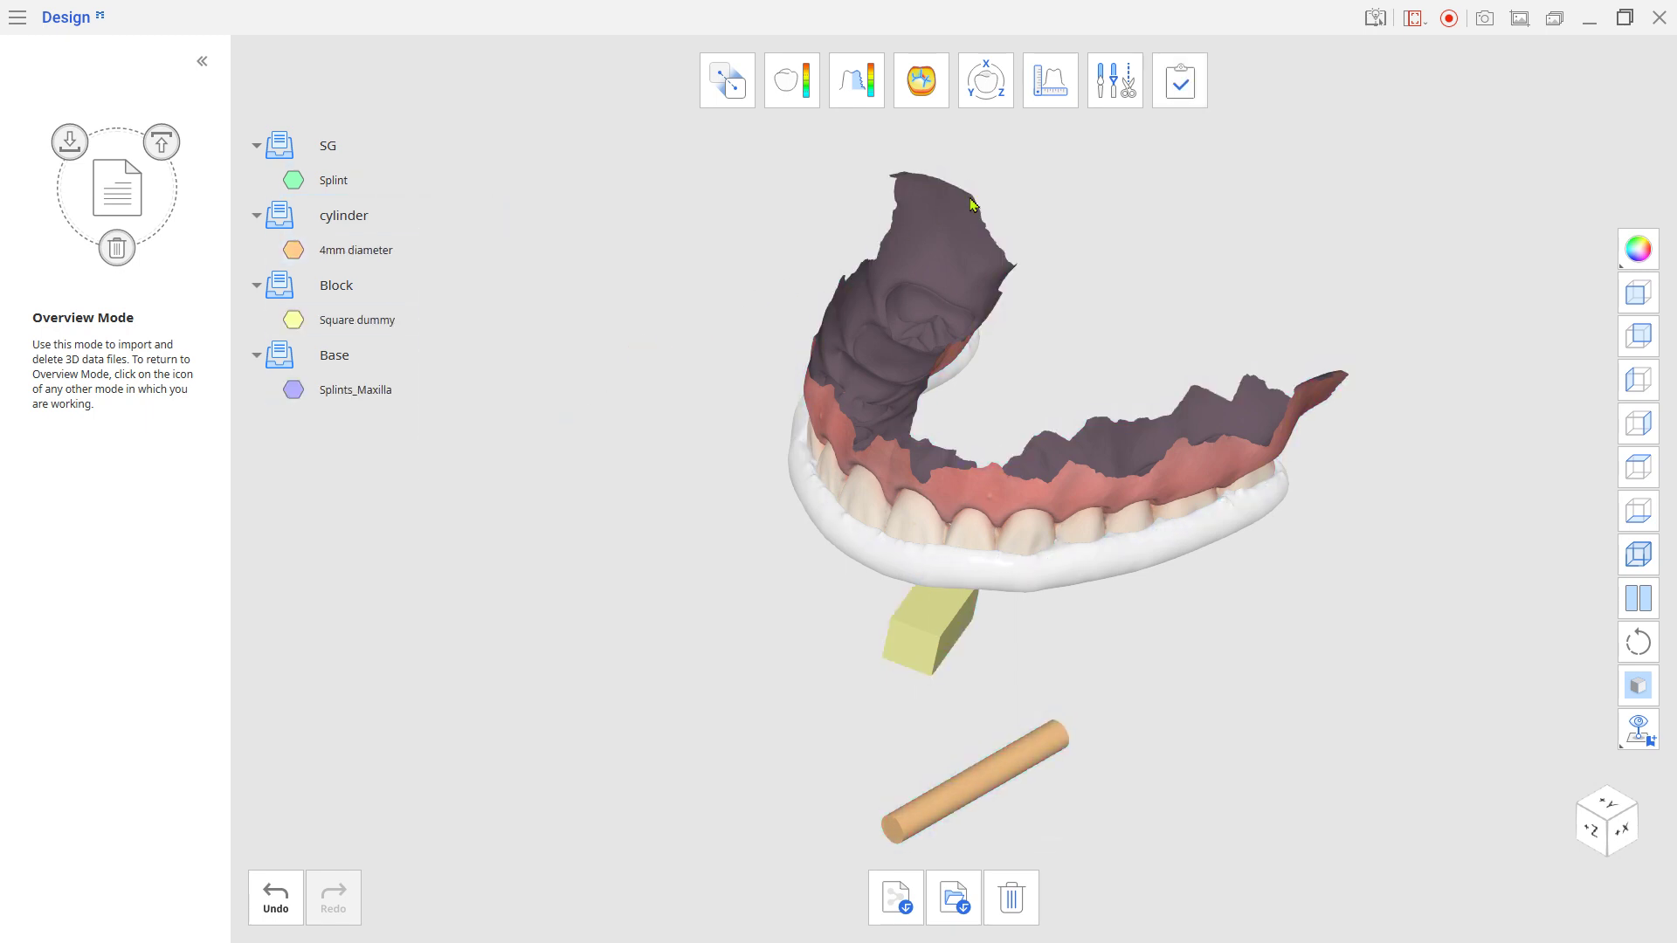
- Enter the editing mode and hide the SG, cylinder and Base groups so only the block is shown
click(1107, 101)
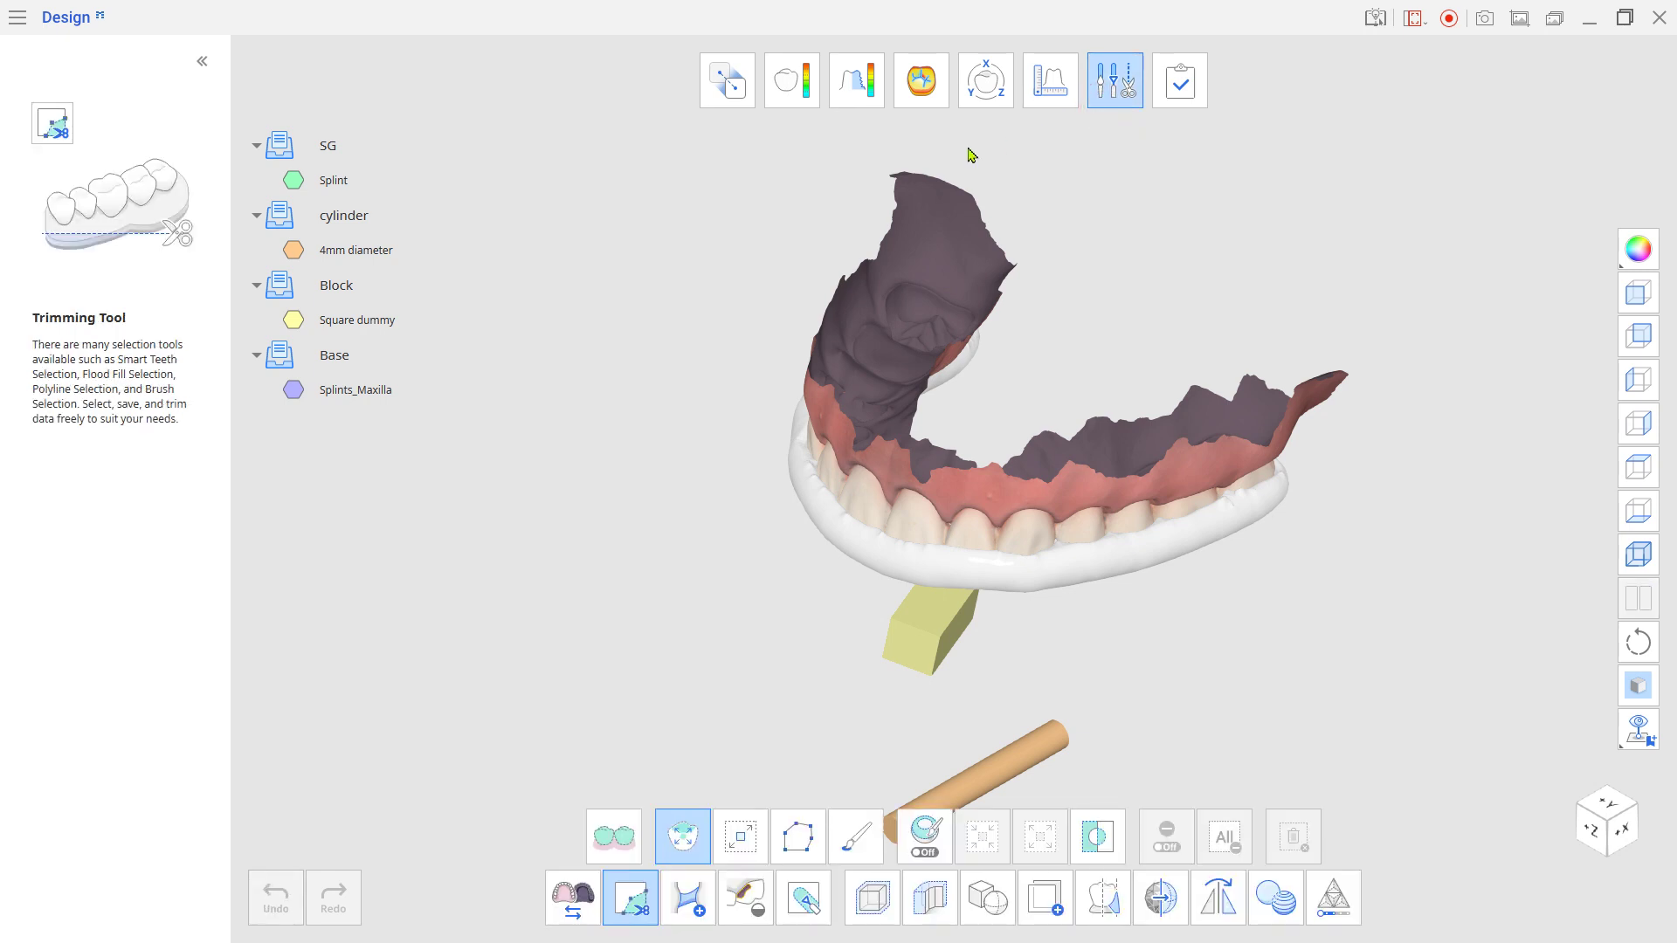
click(293, 171)
click(280, 145)
click(279, 215)
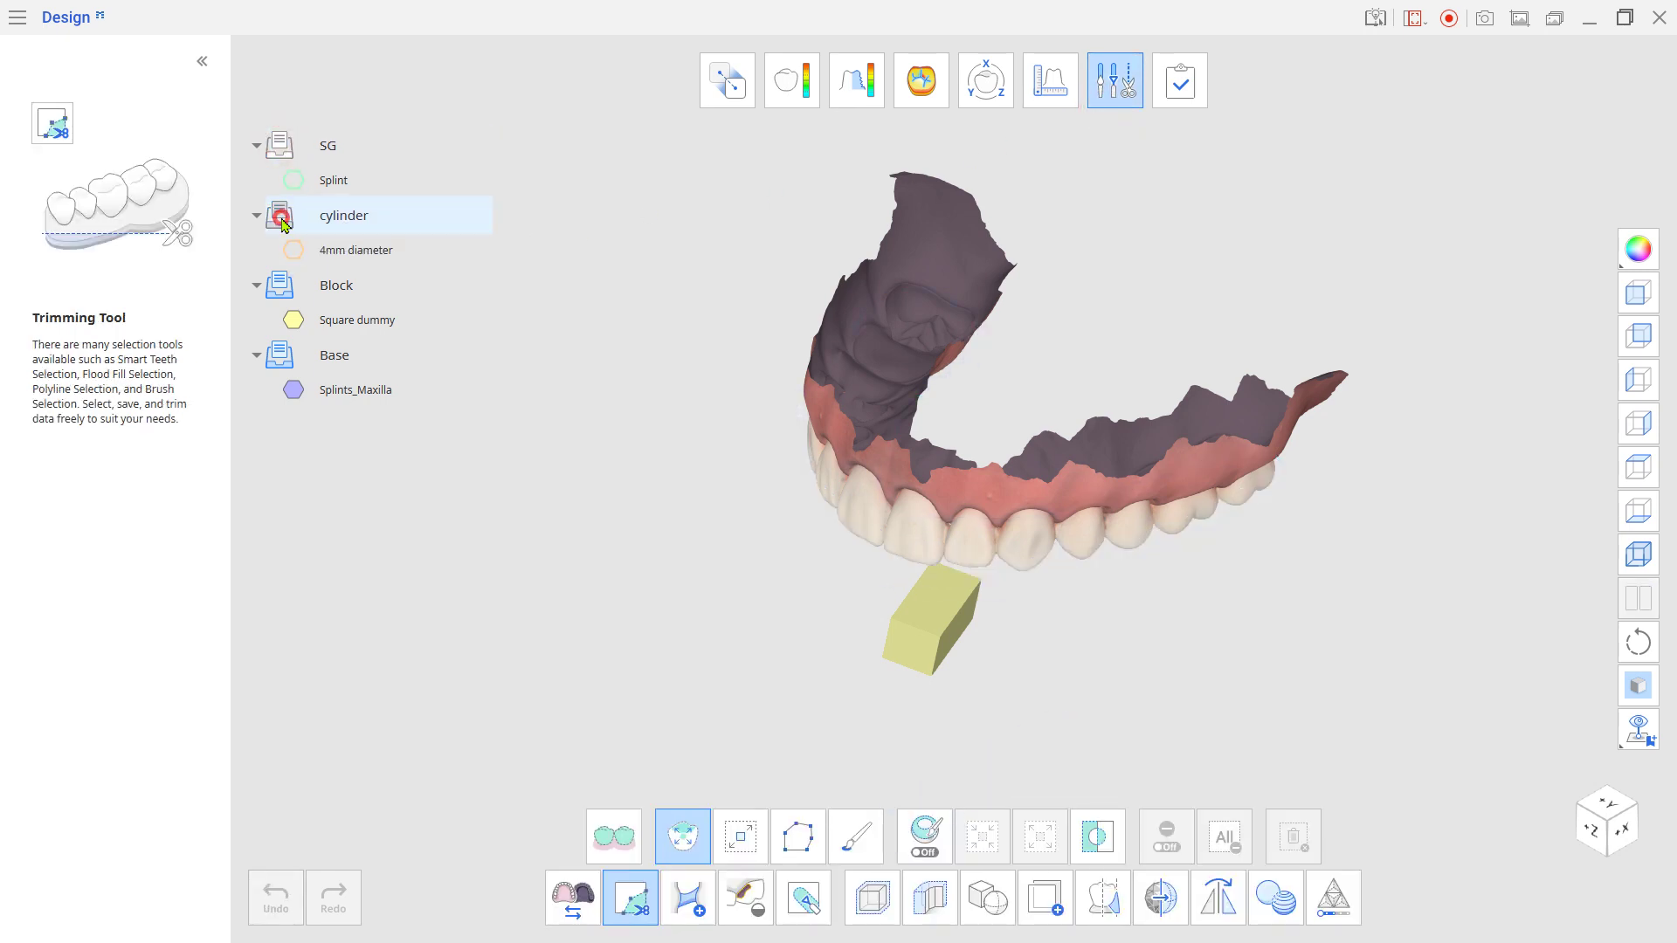
click(280, 355)
middle_drag(1029, 724, 1032, 601)
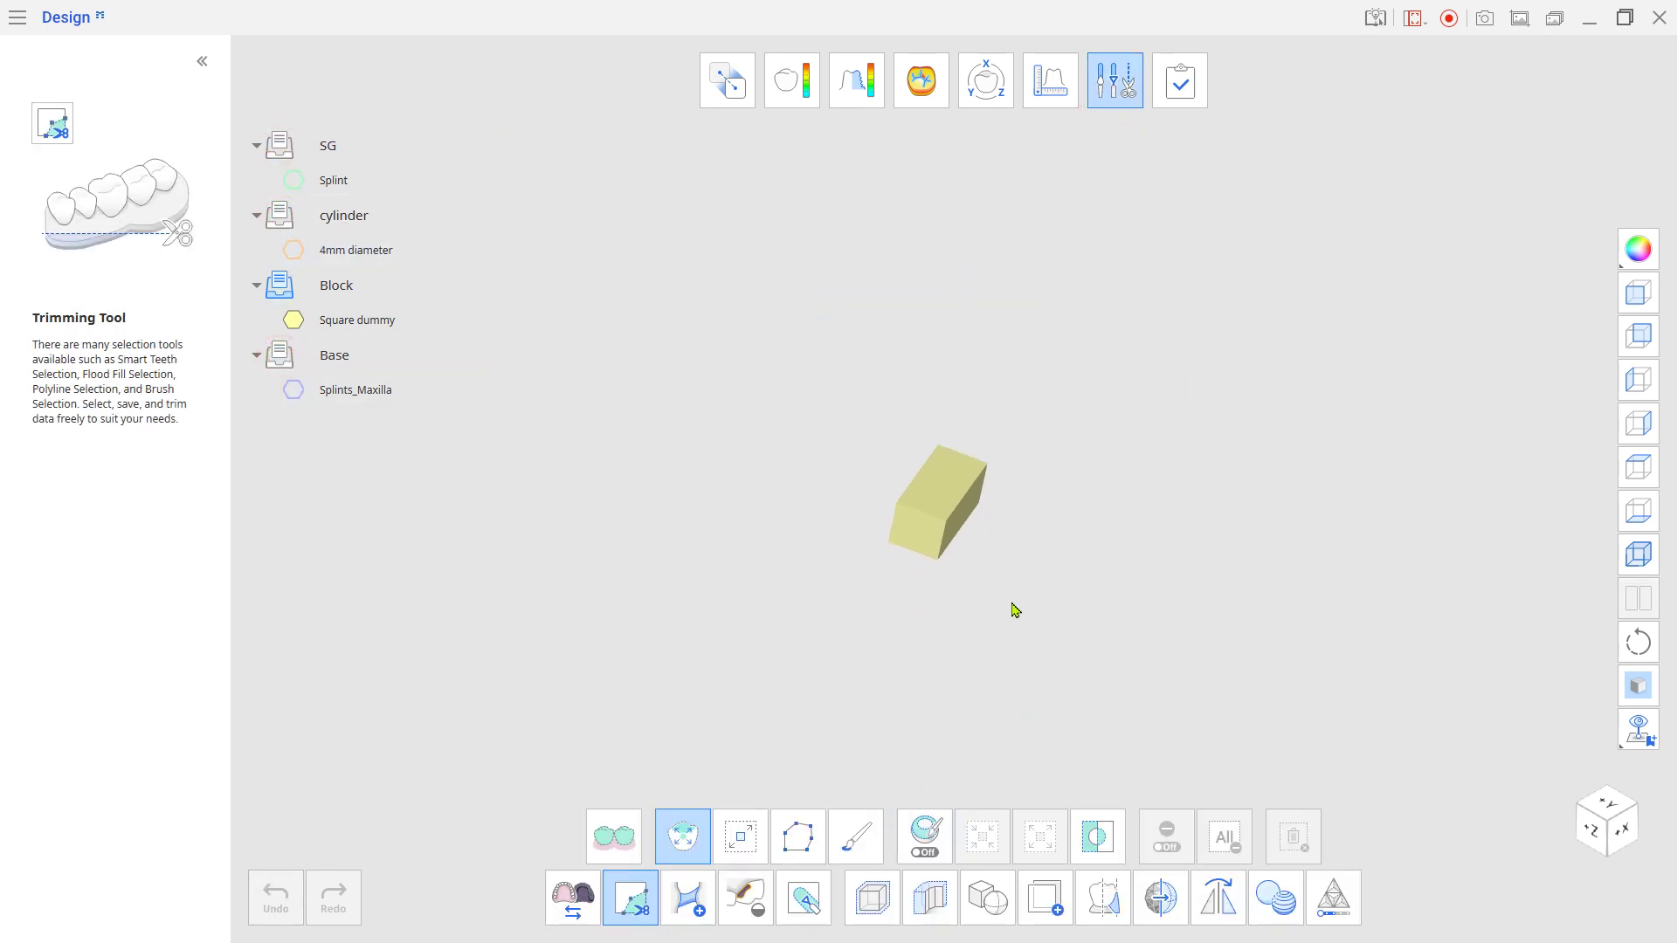
- Duplicate the whole Square dummy mesh three times
click(1036, 914)
click(927, 535)
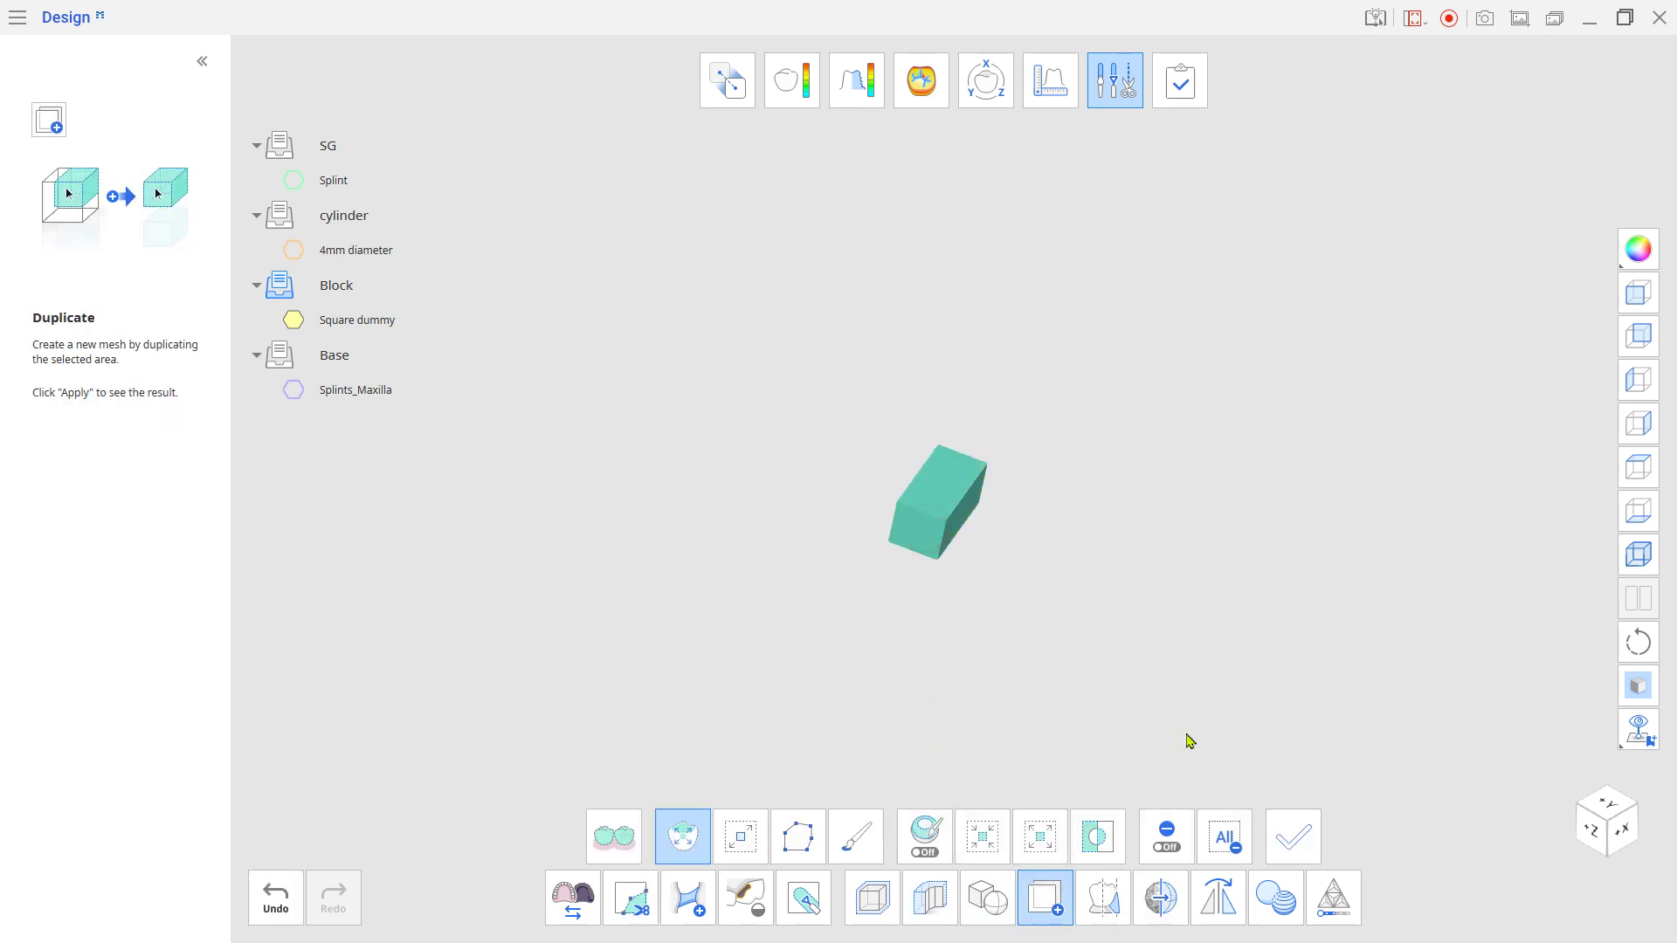
click(1294, 839)
click(1294, 839)
click(1294, 838)
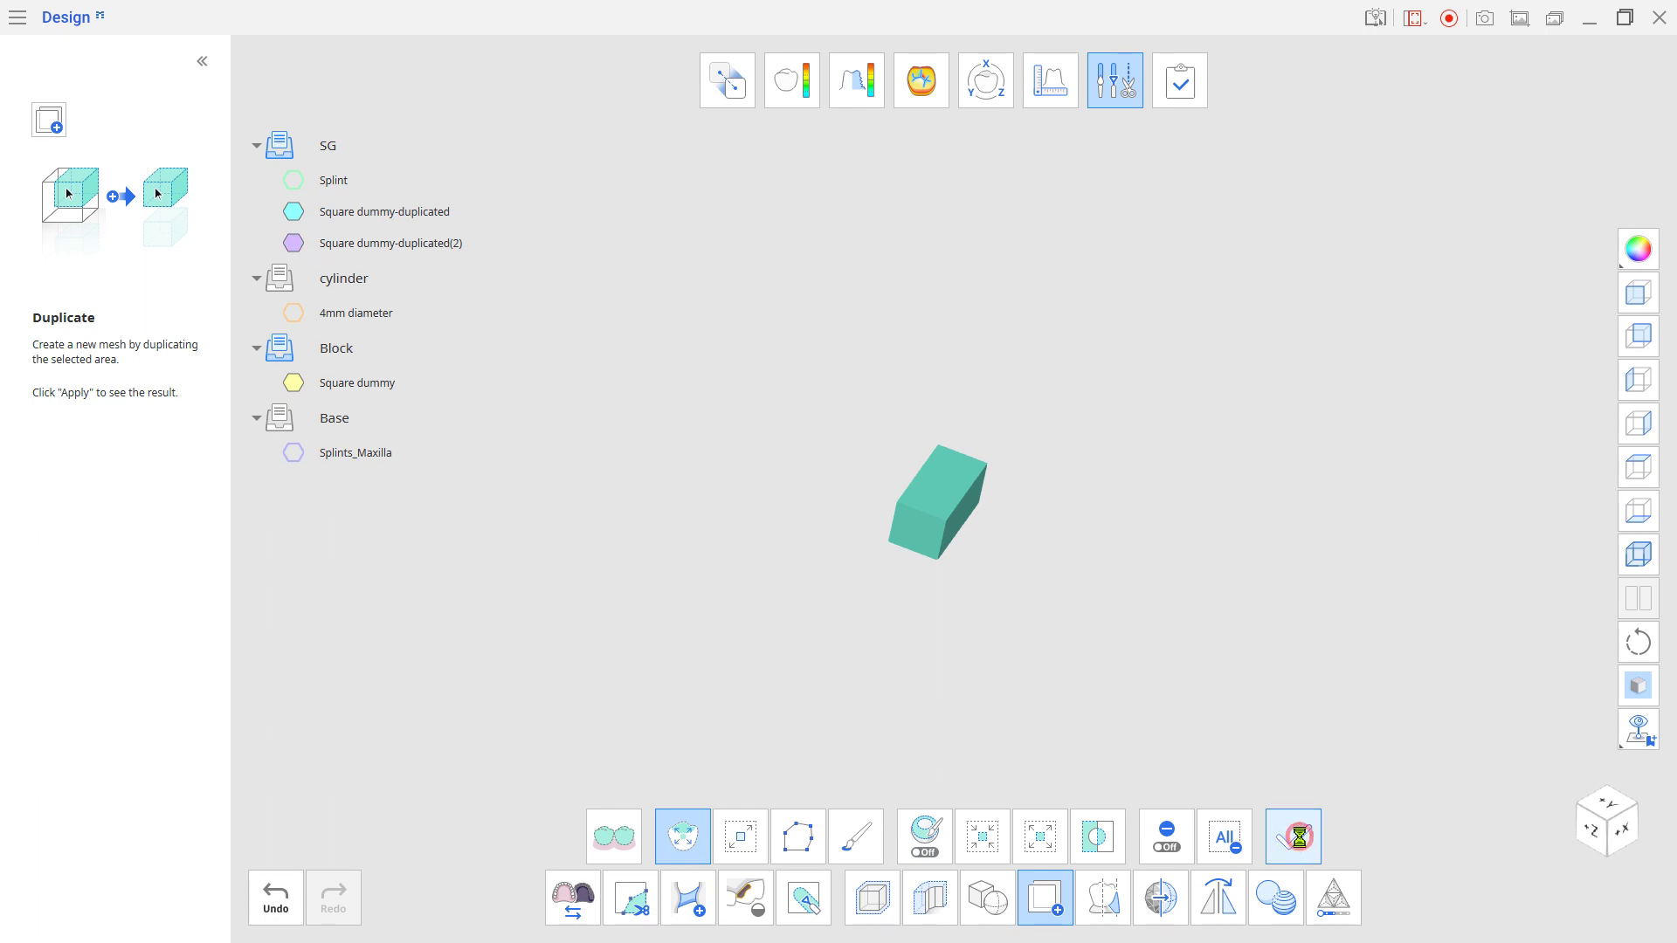
- Move the three duplicated square dummies from the SG group to the Block group
right_click(423, 215)
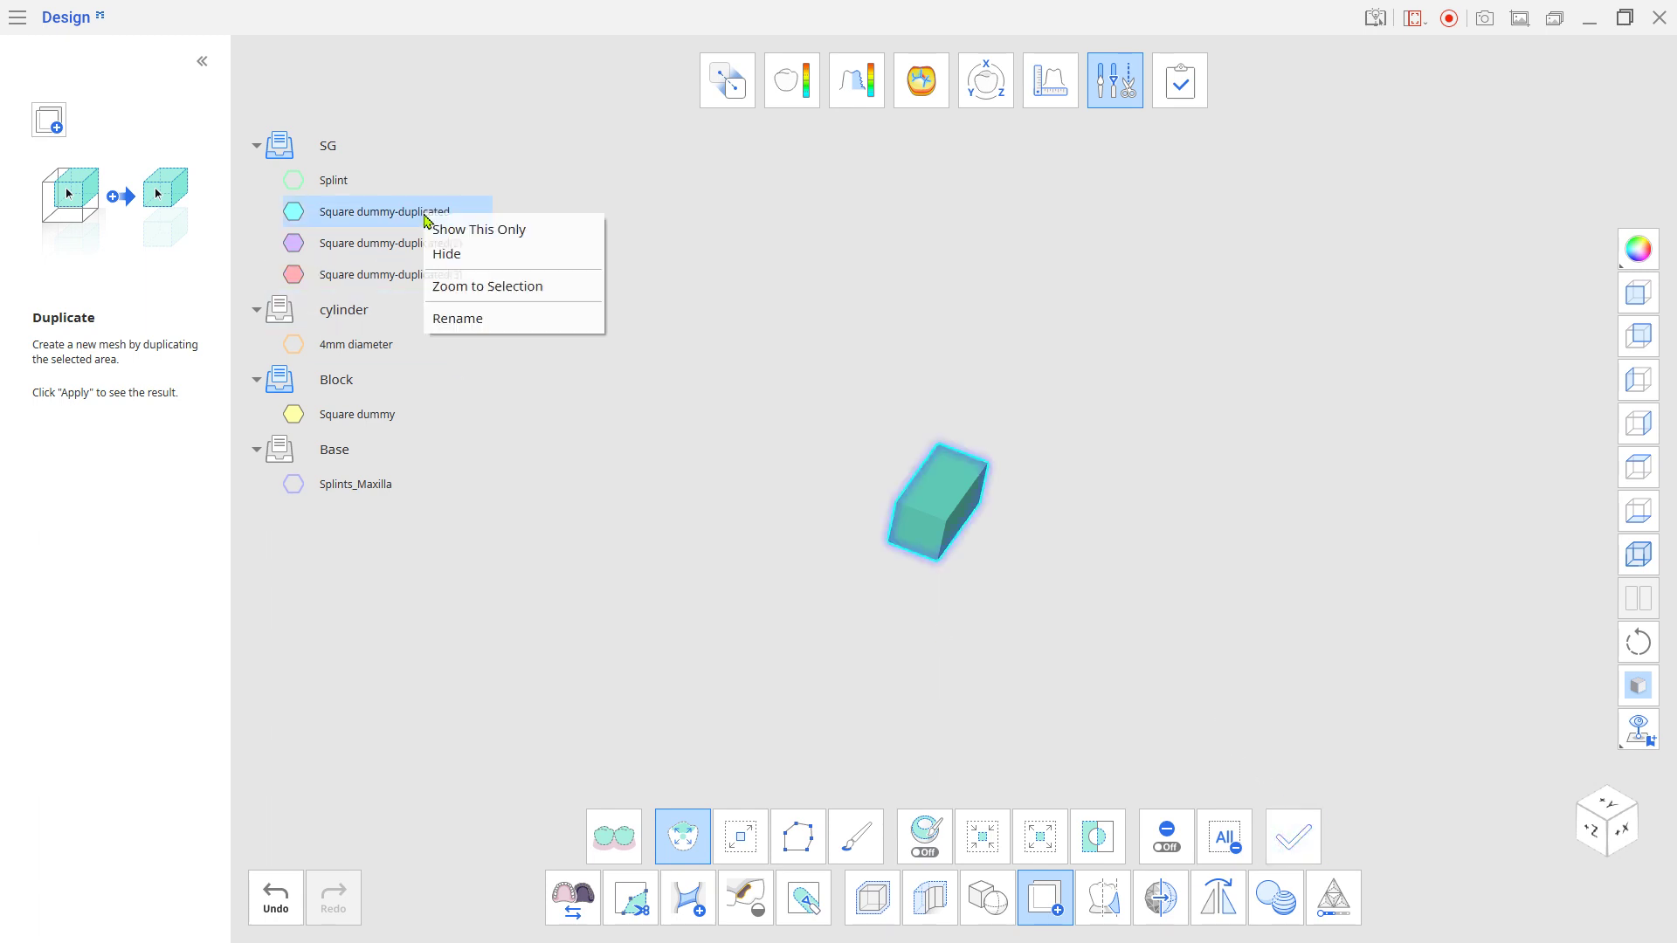
click(1130, 98)
right_click(442, 211)
mouse_move(503, 340)
click(664, 368)
right_click(436, 215)
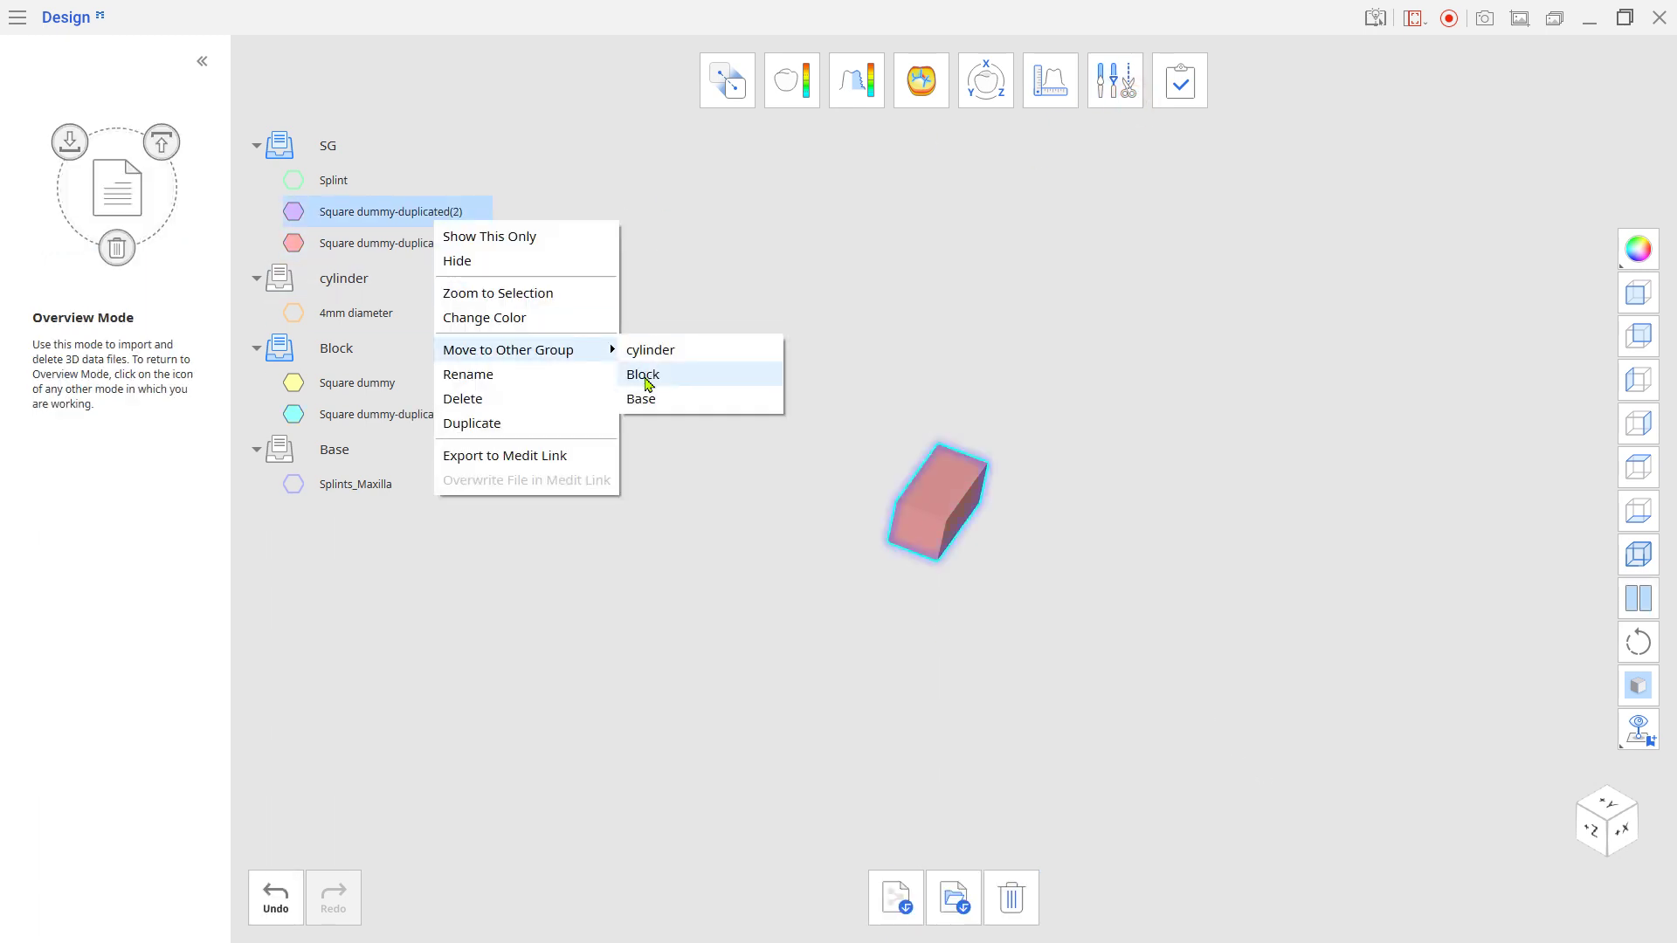
click(636, 371)
right_click(426, 209)
click(636, 360)
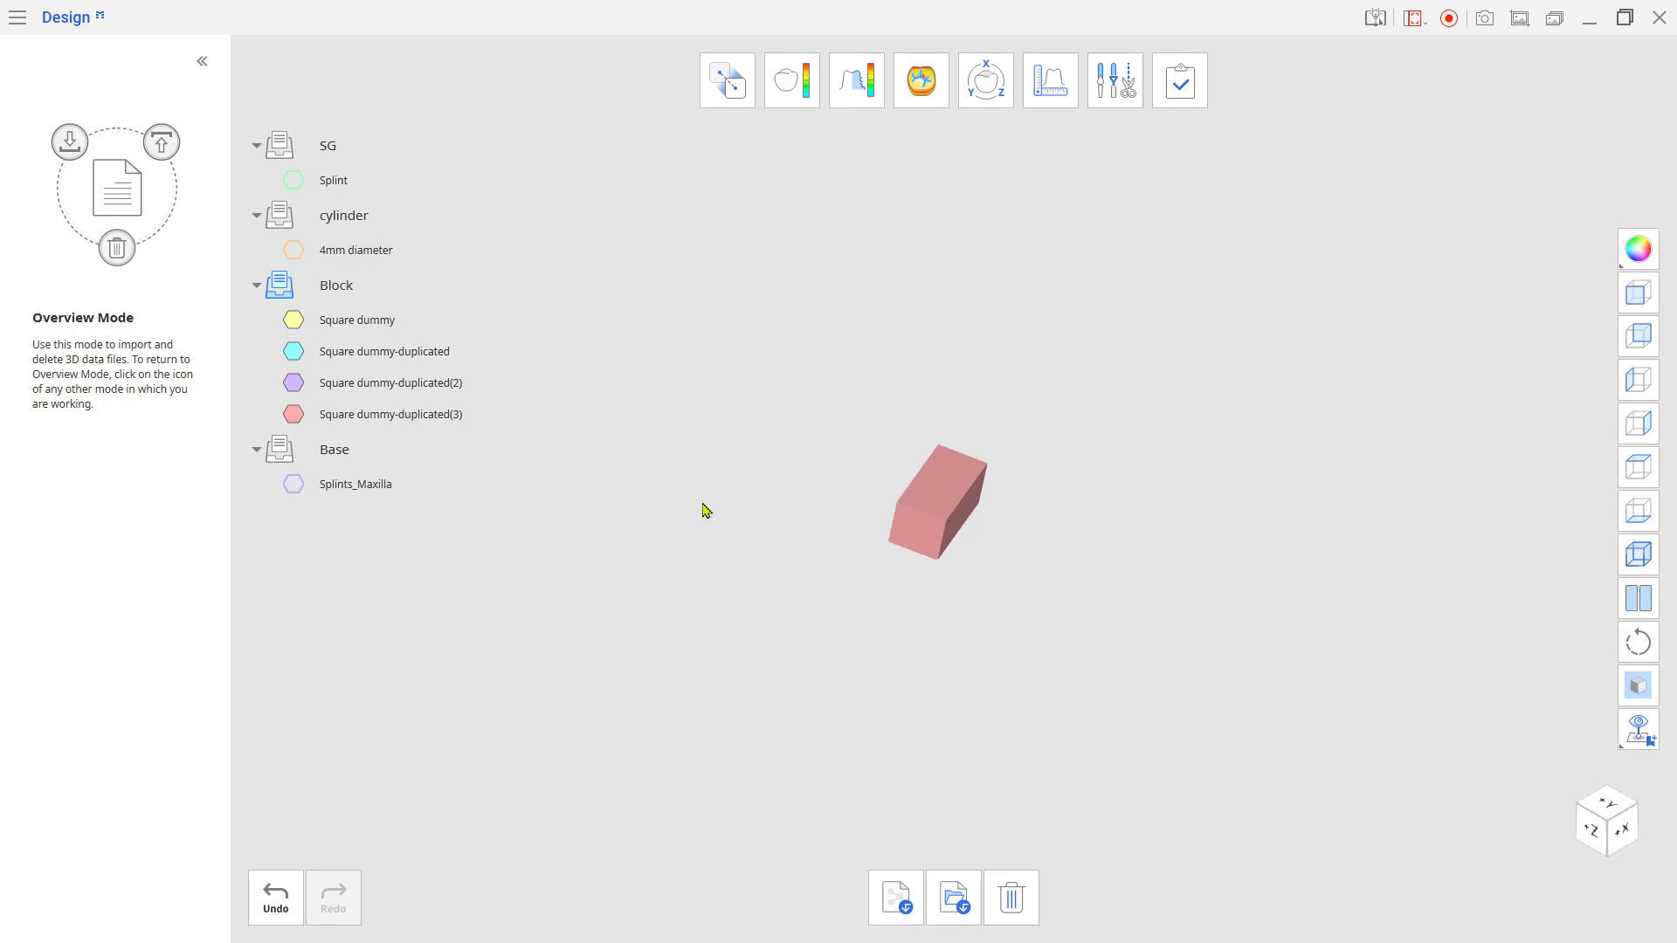
- Activate the 3D Manipulator and show the splint semi-transparently together with Splints_Maxilla
click(987, 103)
click(1129, 787)
click(293, 180)
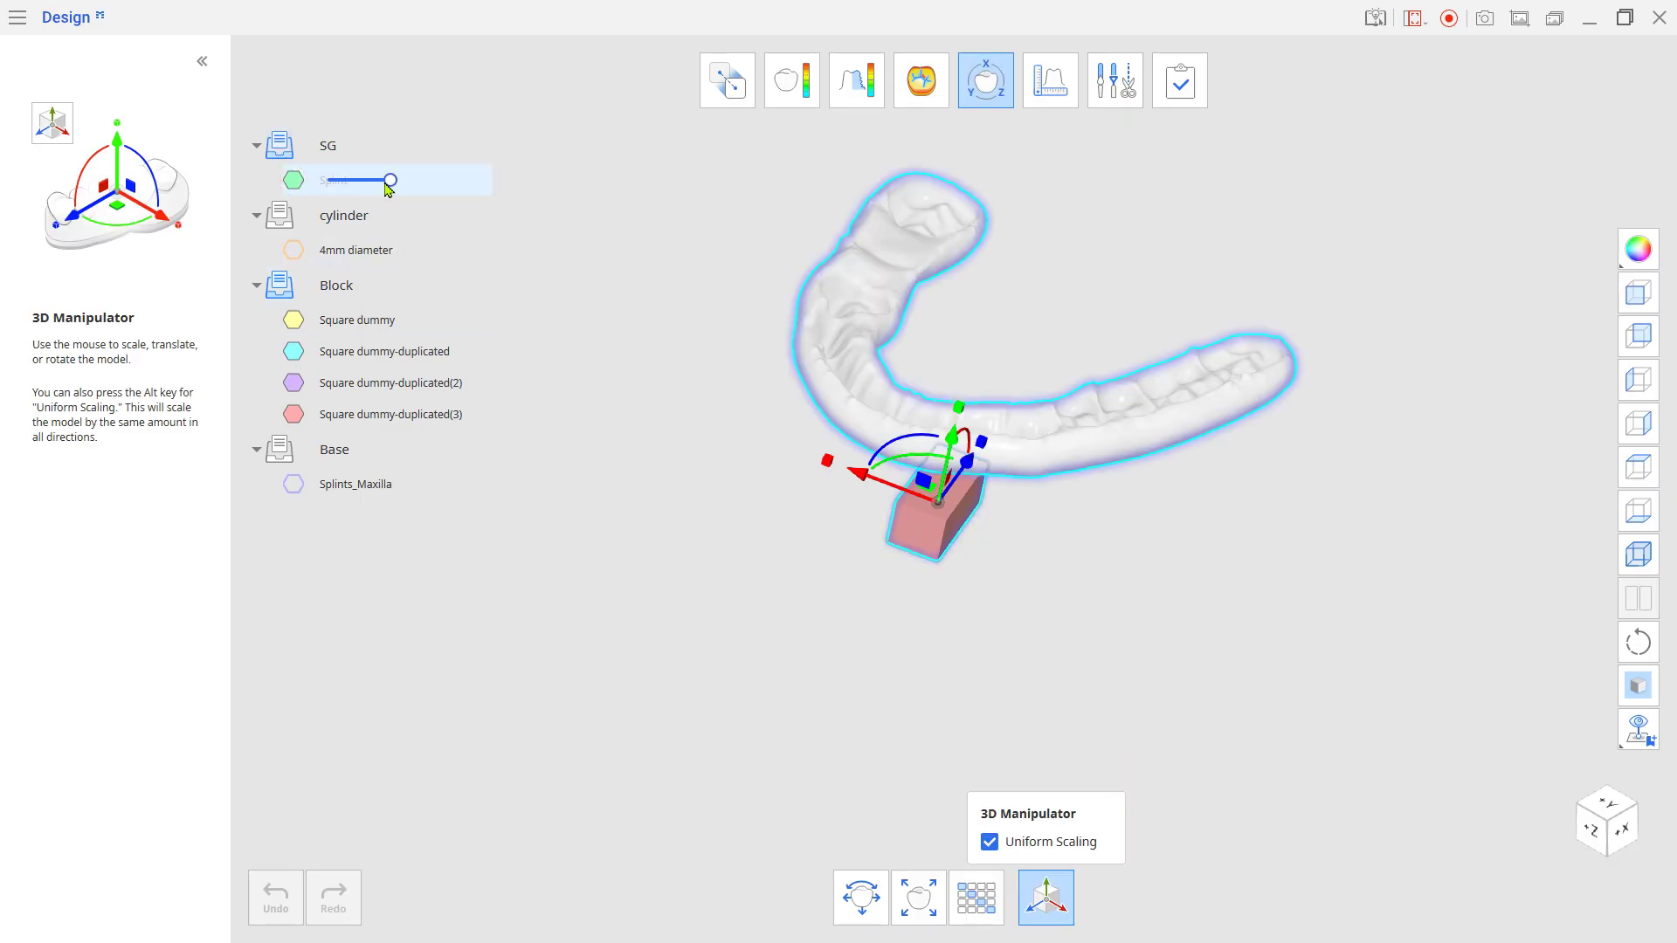
click(293, 483)
- Position the original Square dummy over the missing-tooth area in occlusal view and hide its three duplicates
right_drag(1335, 563, 1170, 419)
drag(748, 364, 916, 595)
click(293, 351)
click(293, 383)
click(293, 414)
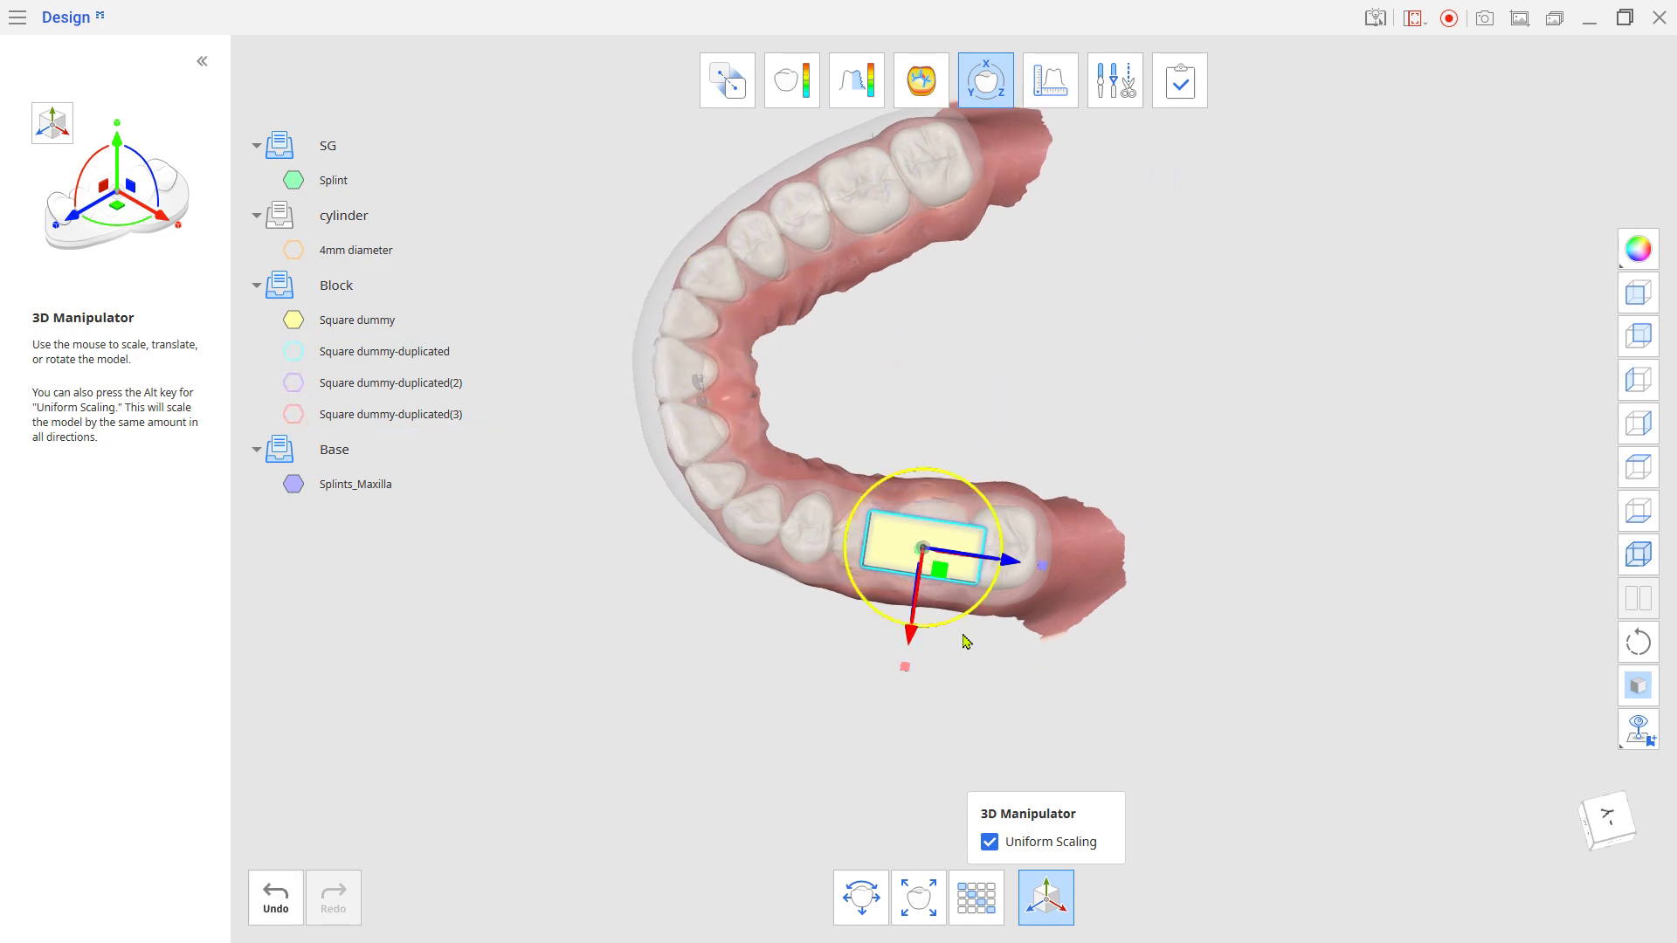
- Turn off uniform scaling and reshape the Square dummy into a longer block spanning the missing-tooth area
scroll(966, 640, up, 3)
right_drag(944, 786, 1044, 559)
key(alt)
drag(1041, 552, 1041, 581)
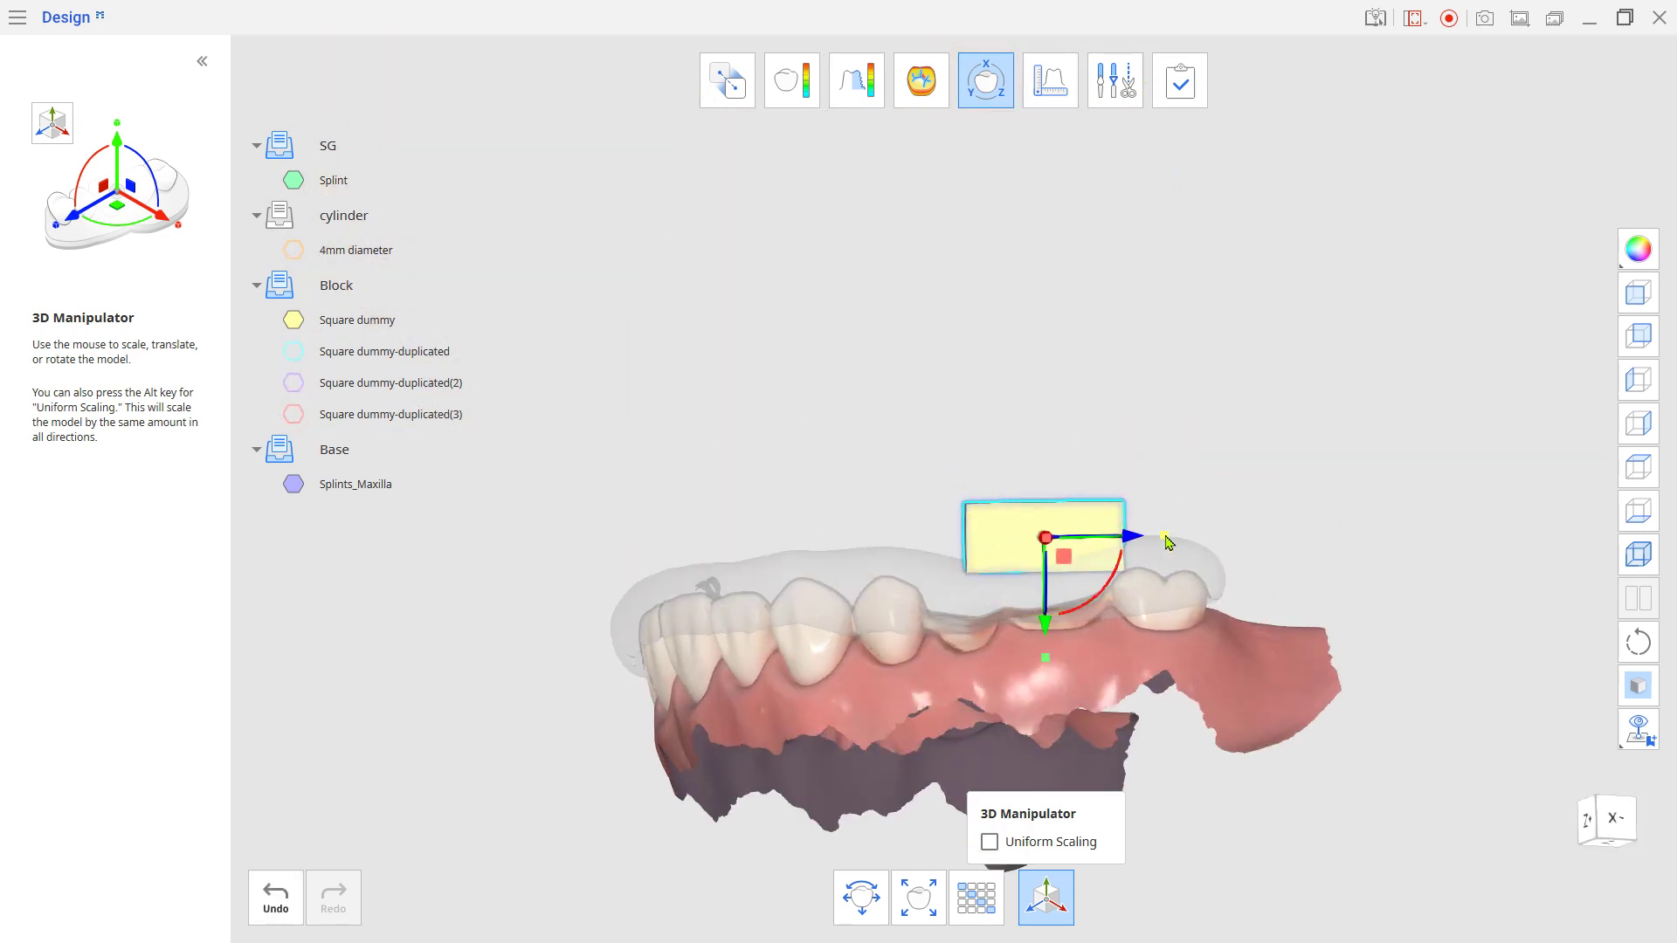
right_drag(1083, 577, 990, 738)
- Make the Square dummy semi-transparent and fine-tune its position between the teeth bordering the missing-tooth area
click(343, 319)
scroll(1018, 485, up, 3)
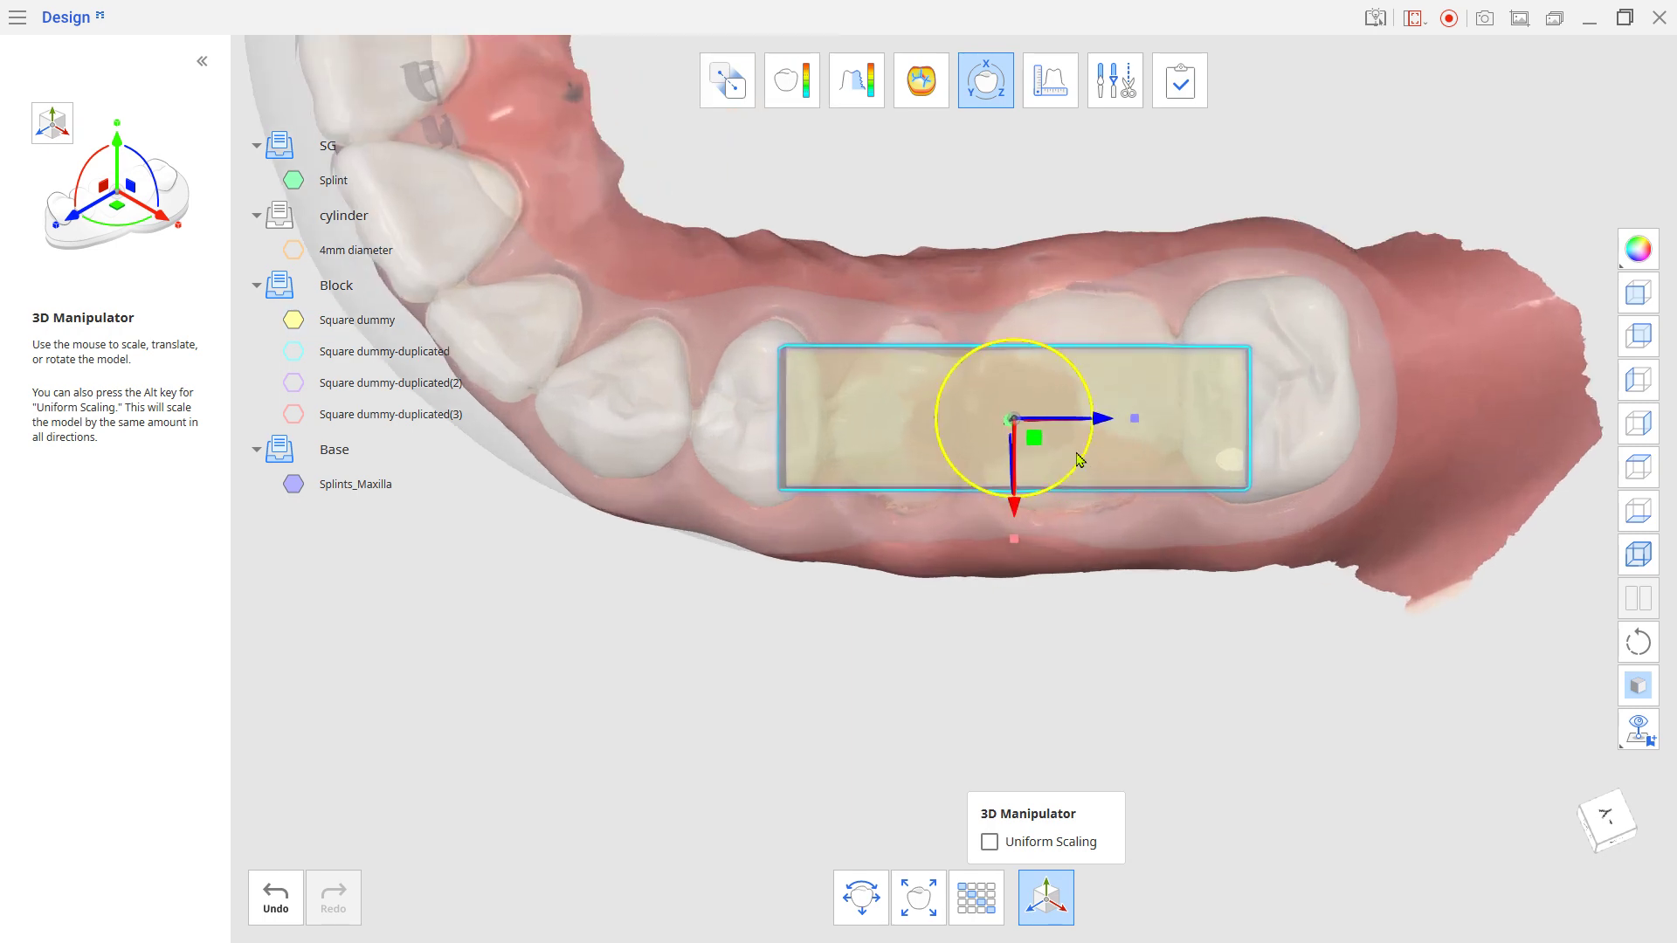
drag(1076, 461, 1081, 456)
right_drag(1014, 436, 734, 446)
right_drag(969, 367, 1029, 472)
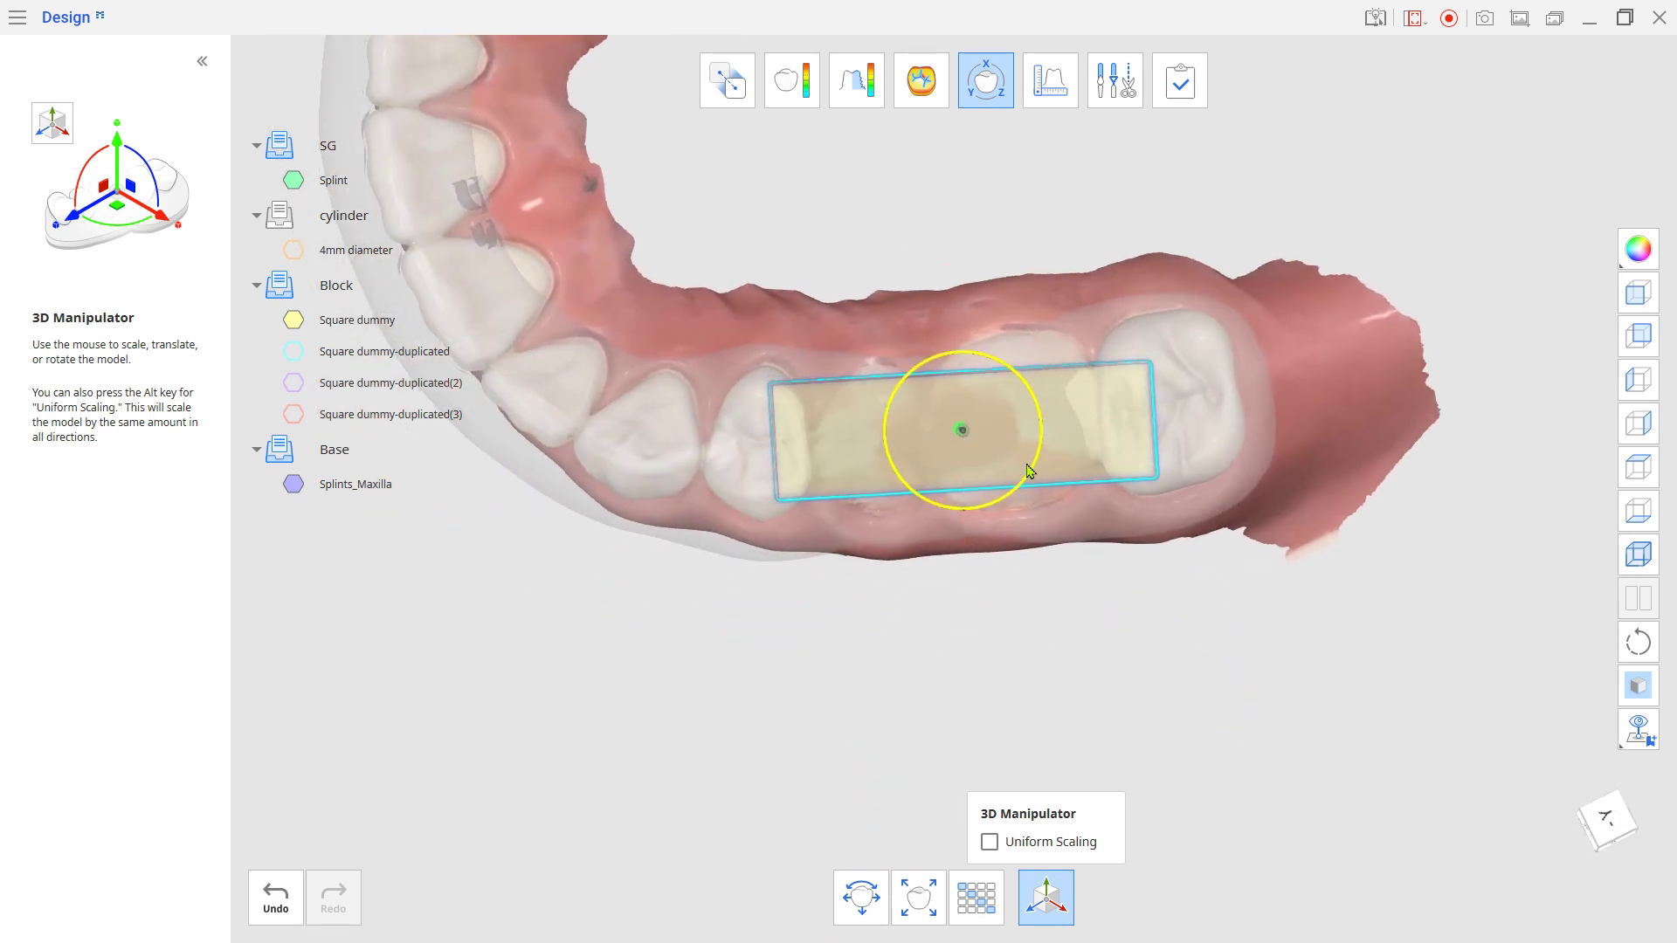
mouse_move(904, 663)
right_down()
mouse_move(899, 258)
mouse_move(1047, 489)
mouse_move(1203, 604)
mouse_move(898, 643)
right_up()
- Show the Splint, hide Square dummy-duplicated, and shape Square dummy-duplicated(3) into a bar bridging both sides of the arch
click(986, 80)
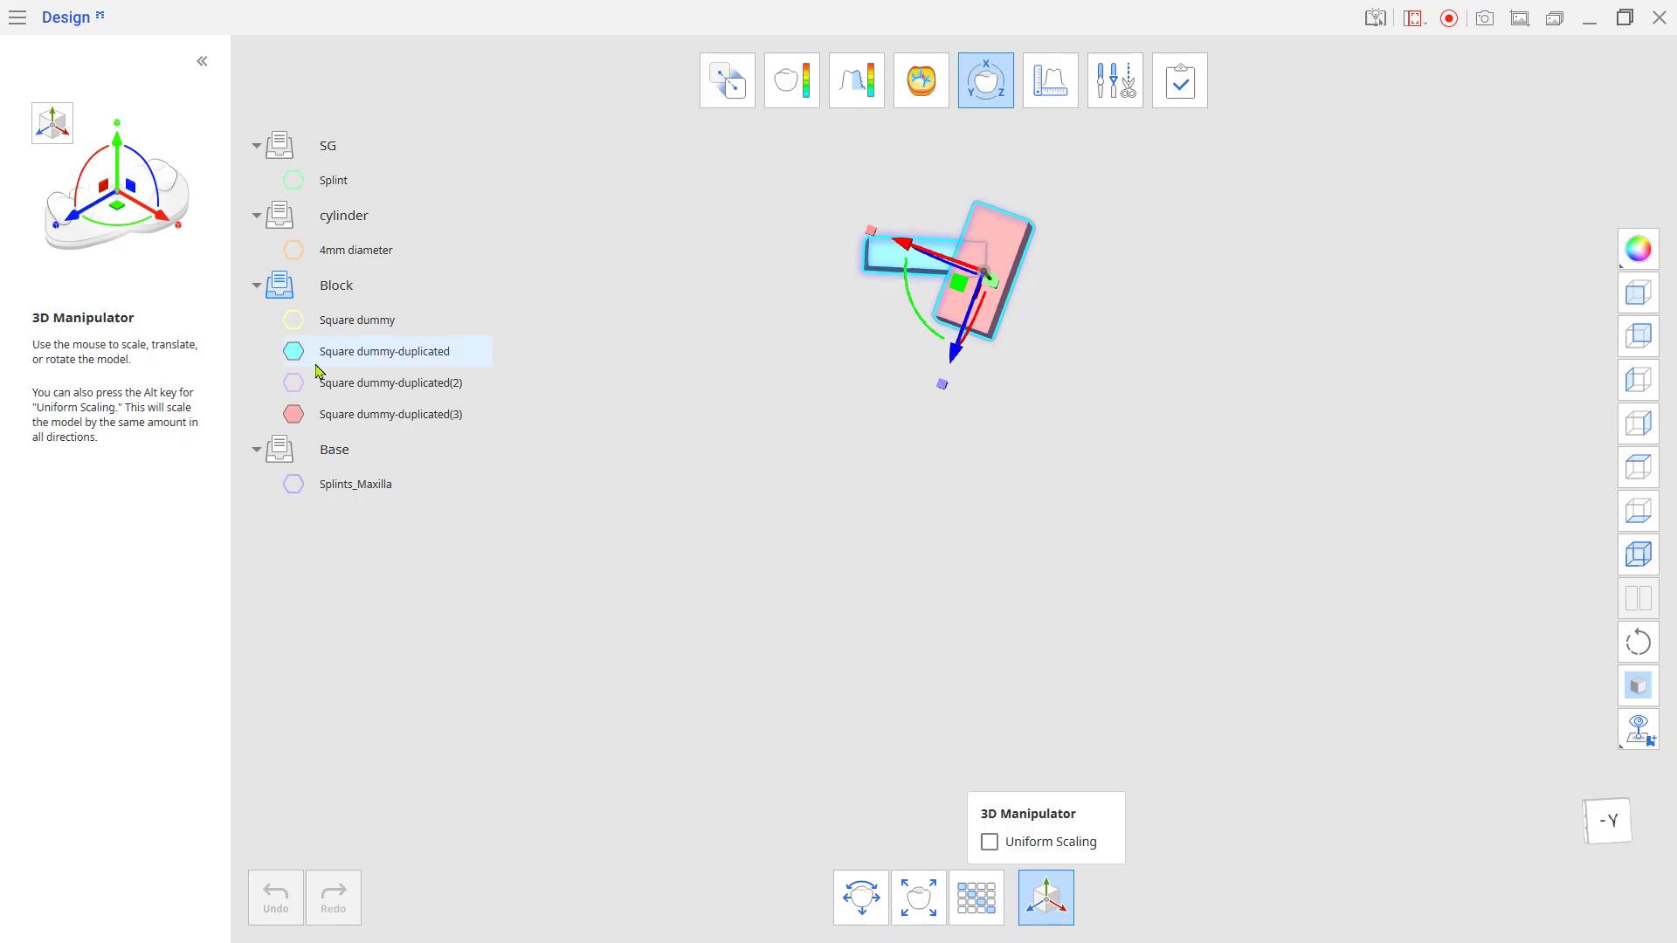
click(293, 351)
click(293, 180)
drag(910, 297, 939, 205)
drag(981, 319, 981, 533)
mouse_move(952, 524)
right_down()
mouse_move(864, 563)
mouse_move(917, 494)
right_up()
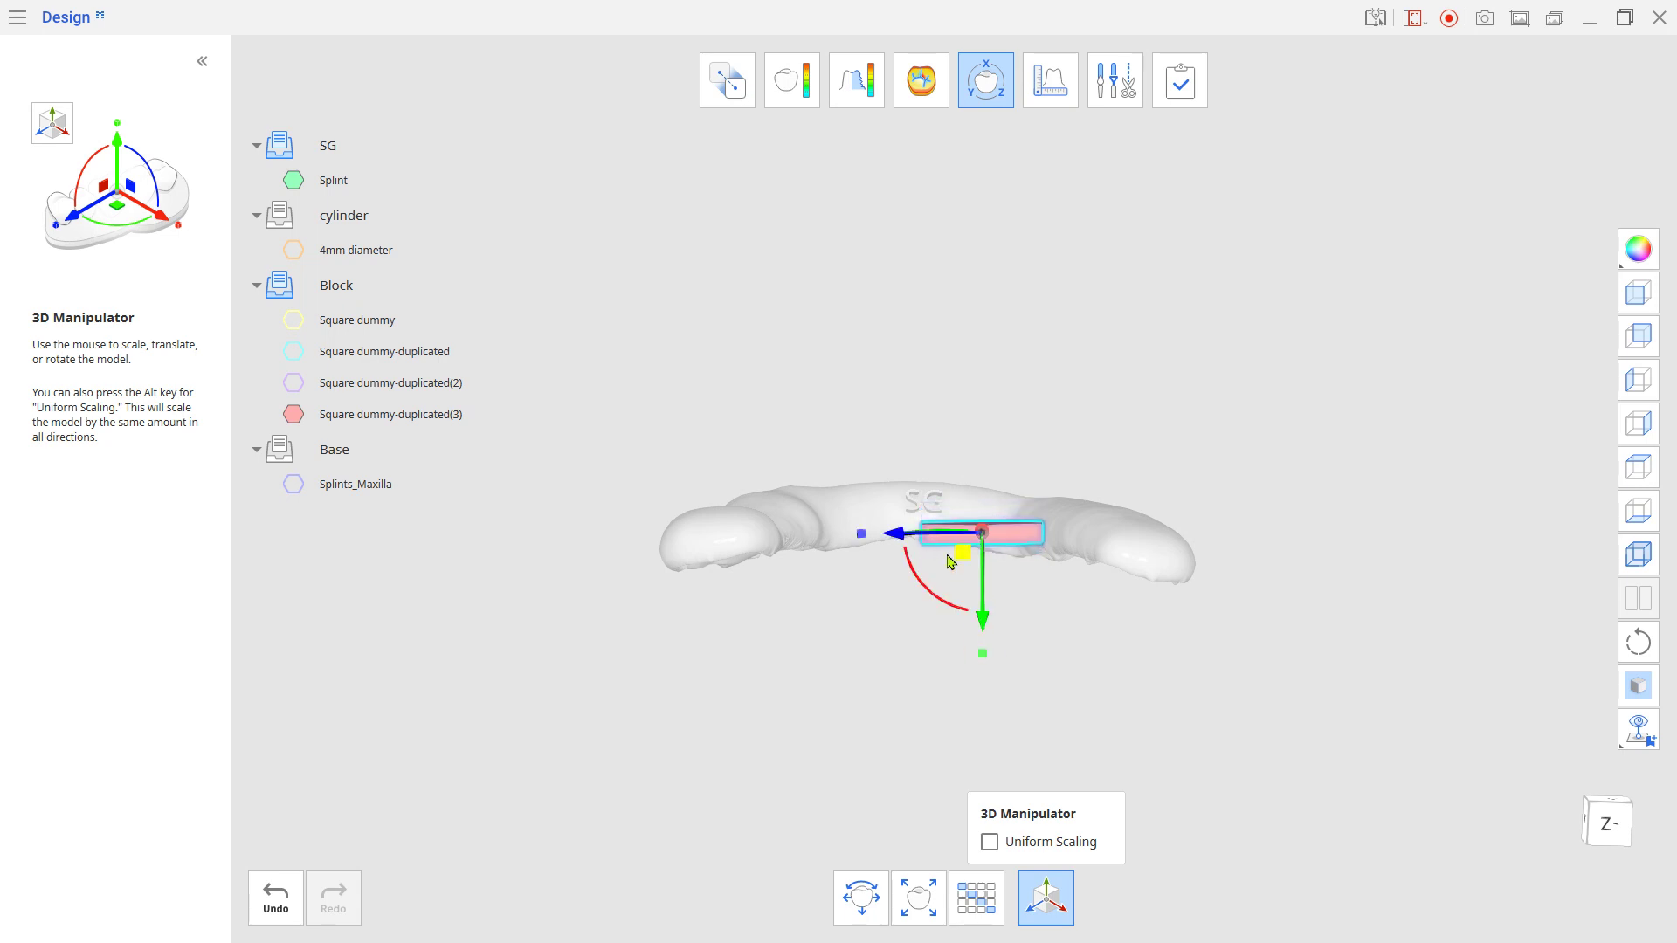
right_drag(979, 584, 883, 751)
right_drag(920, 490, 921, 748)
drag(806, 521, 813, 523)
right_drag(890, 528, 895, 312)
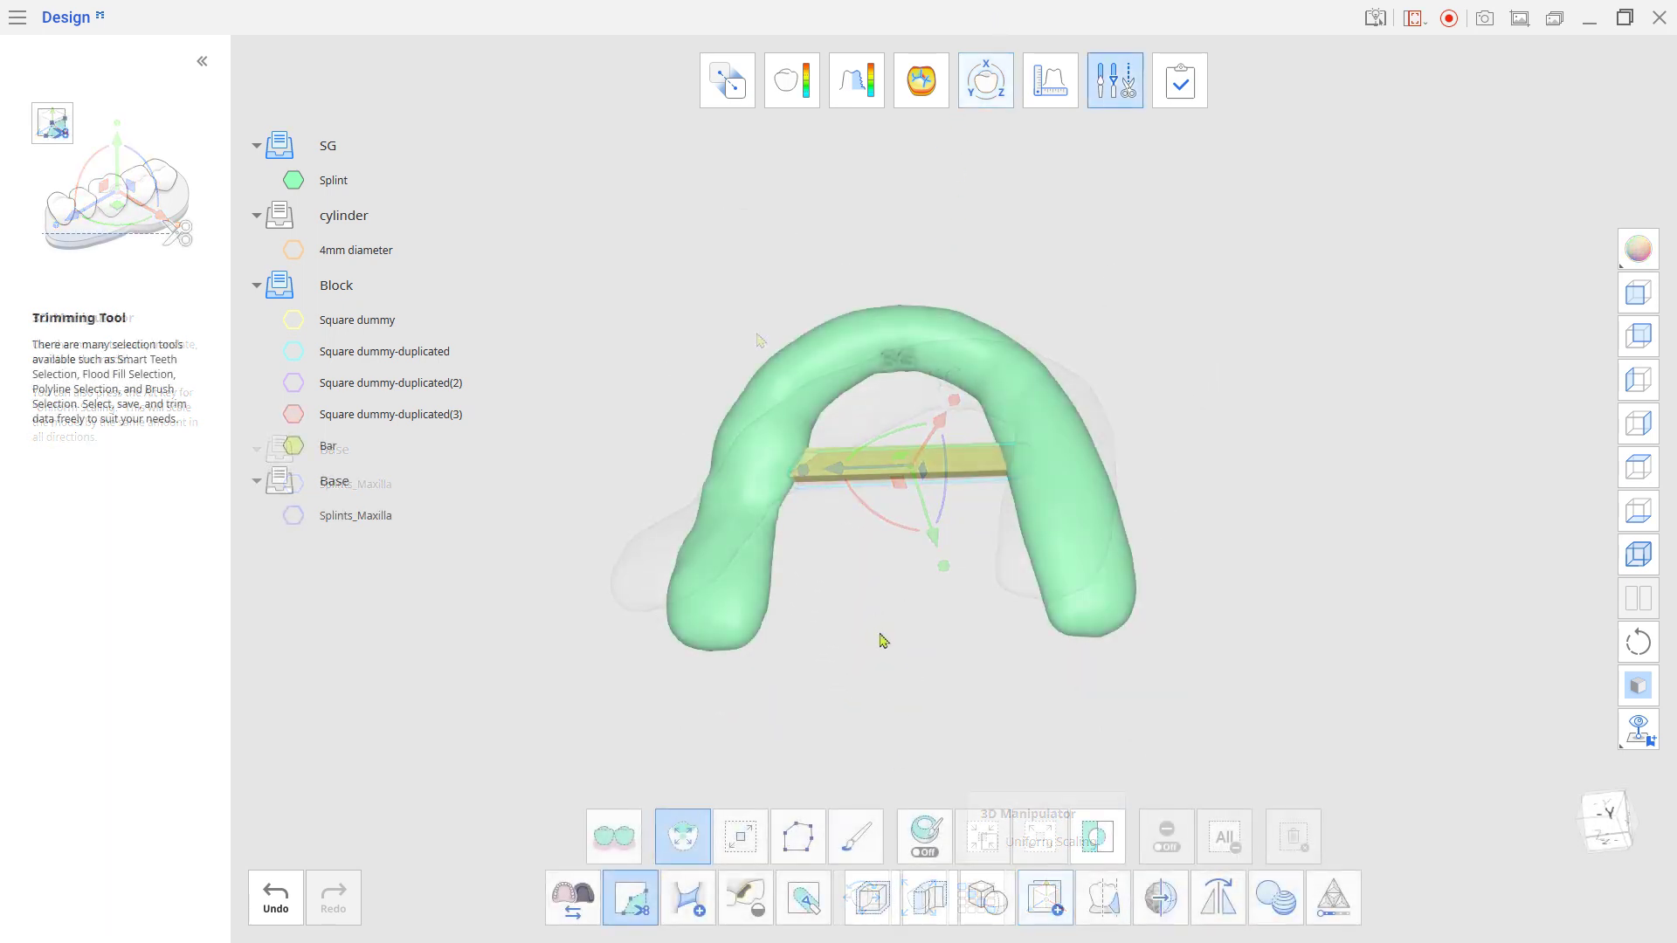
- Cut Square dummy, Square dummy-duplicated and Square dummy-duplicated(2) from the Splint with a Boolean operation, naming the result SG1
click(997, 897)
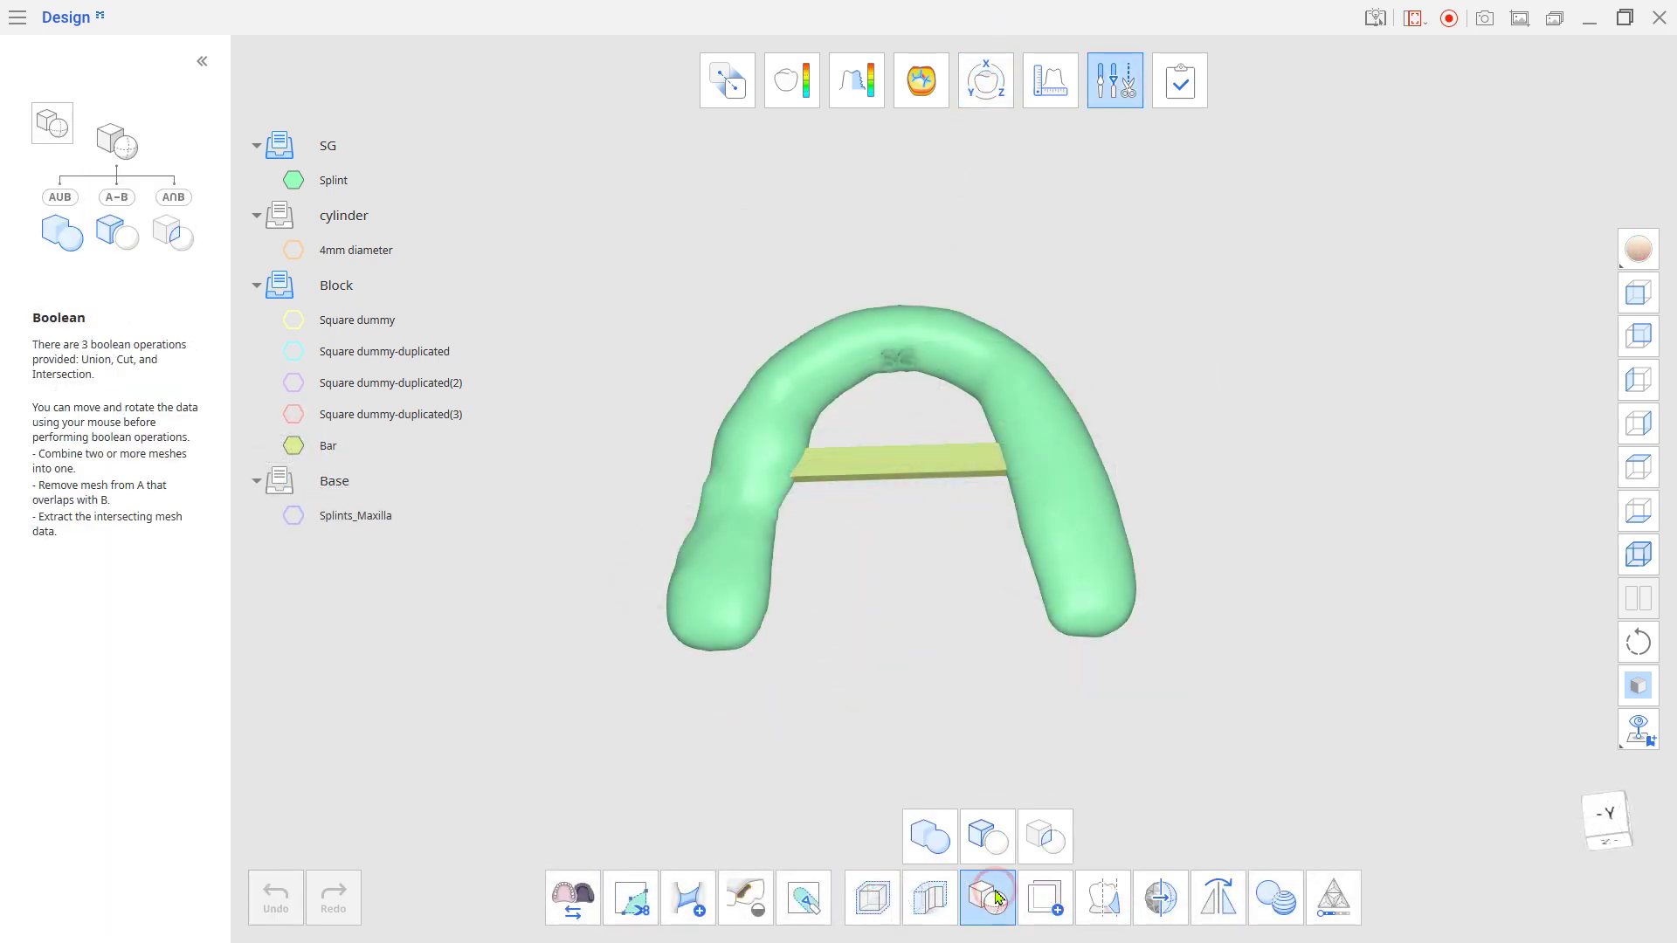
click(988, 836)
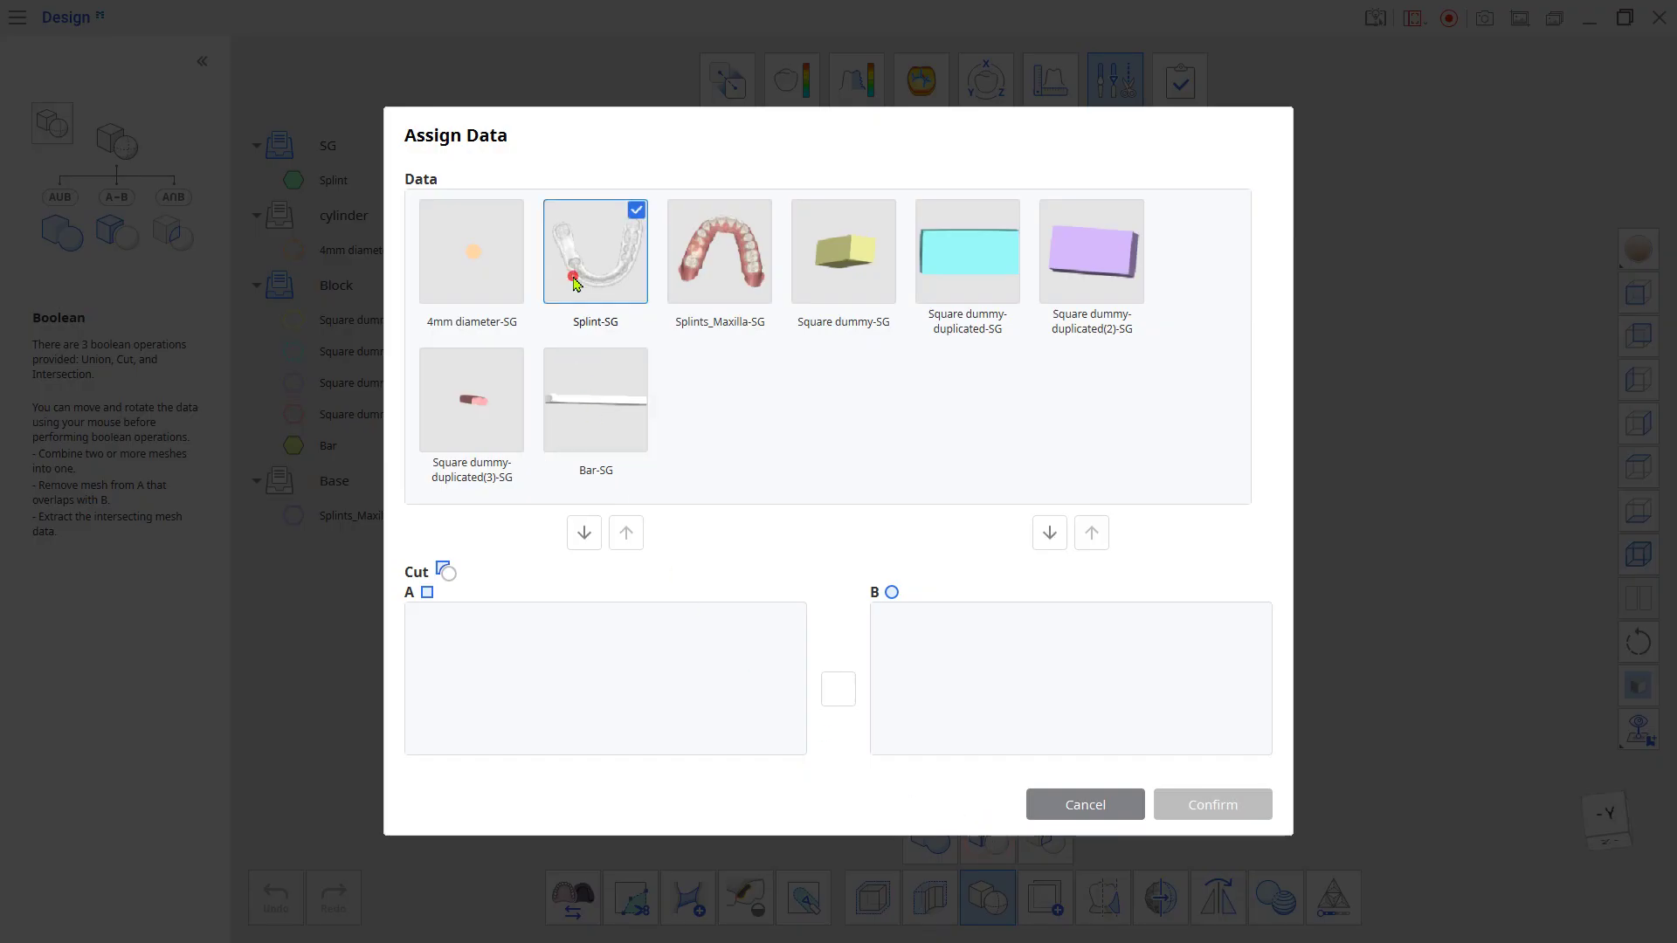
click(584, 533)
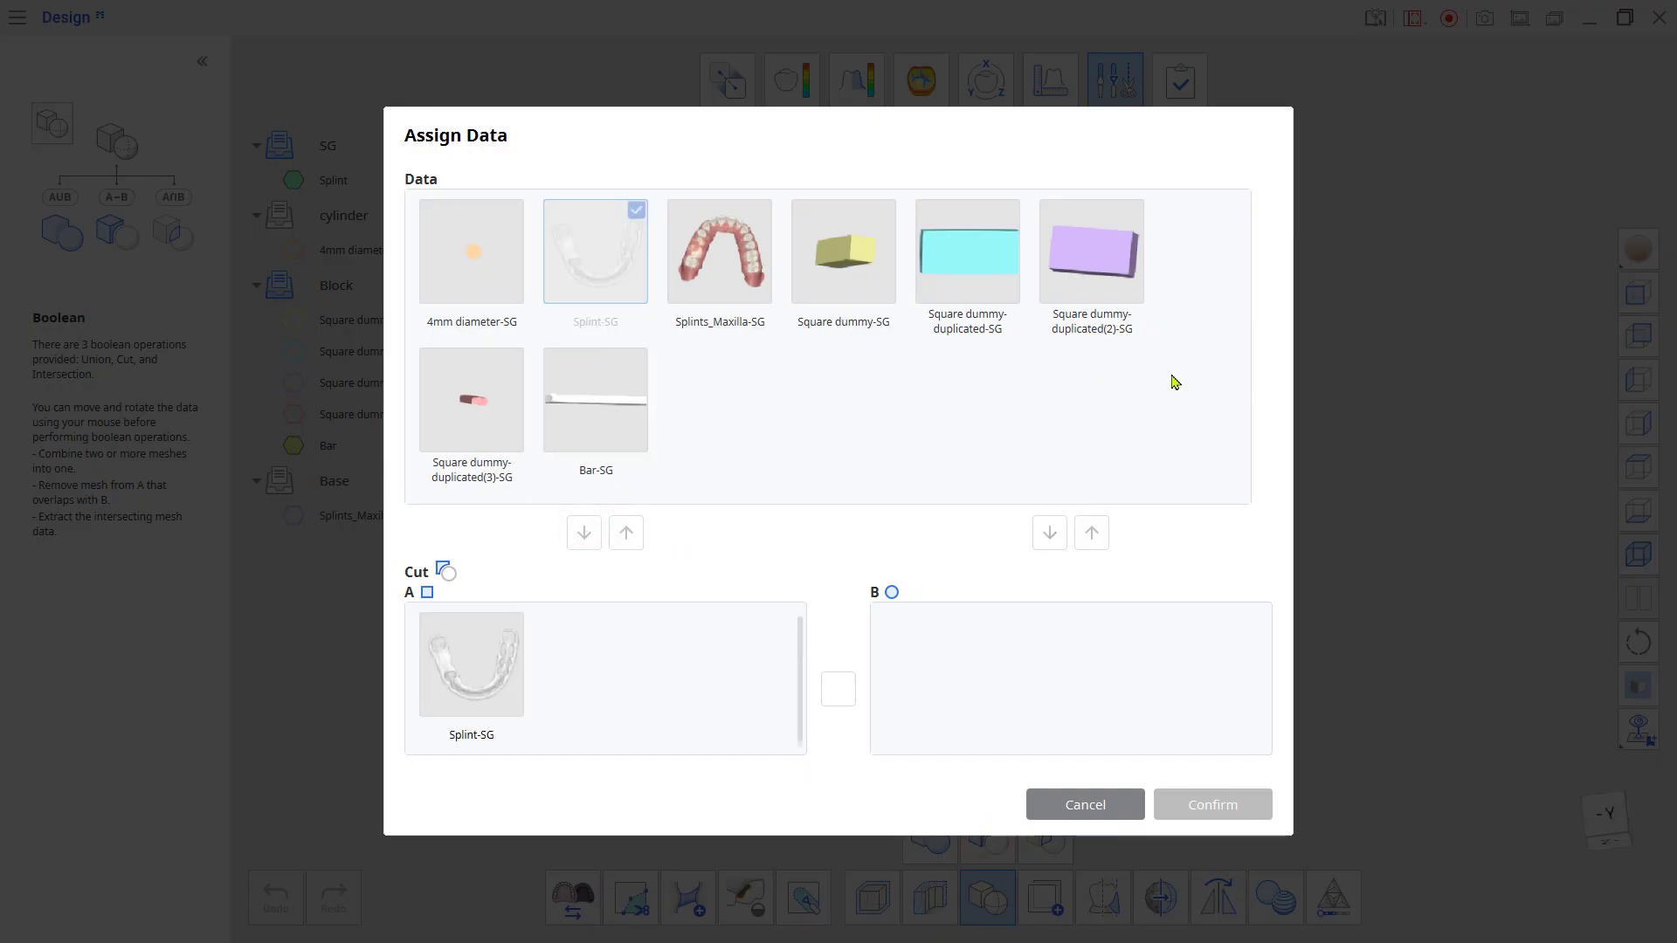
drag(1104, 325, 825, 223)
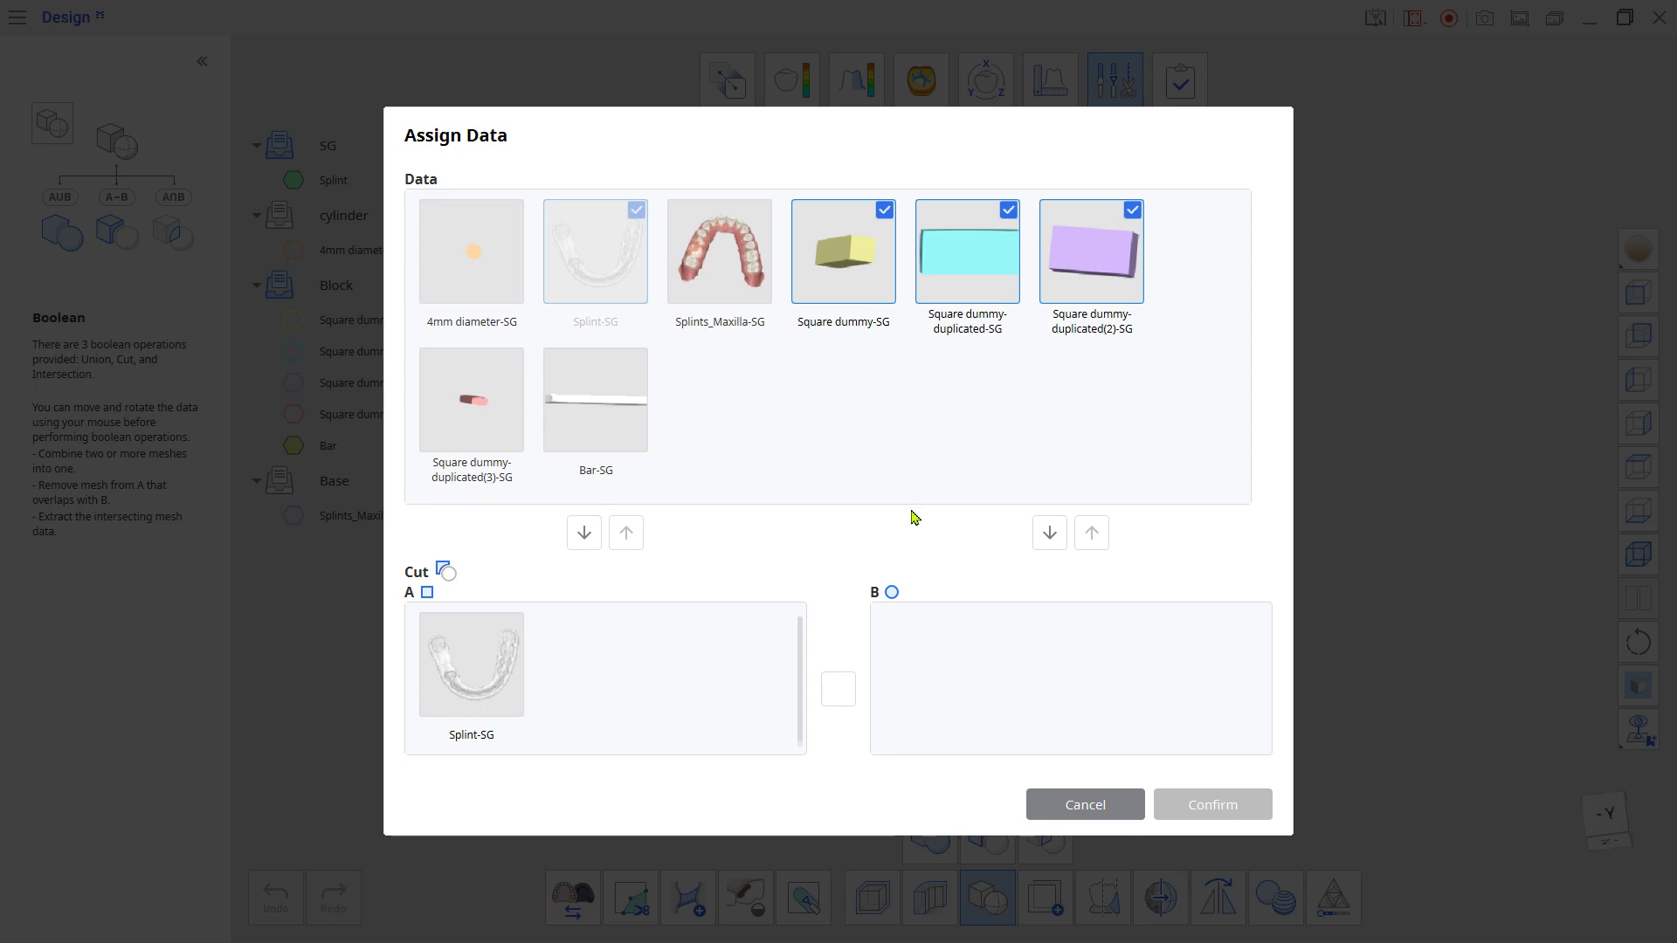
click(1047, 534)
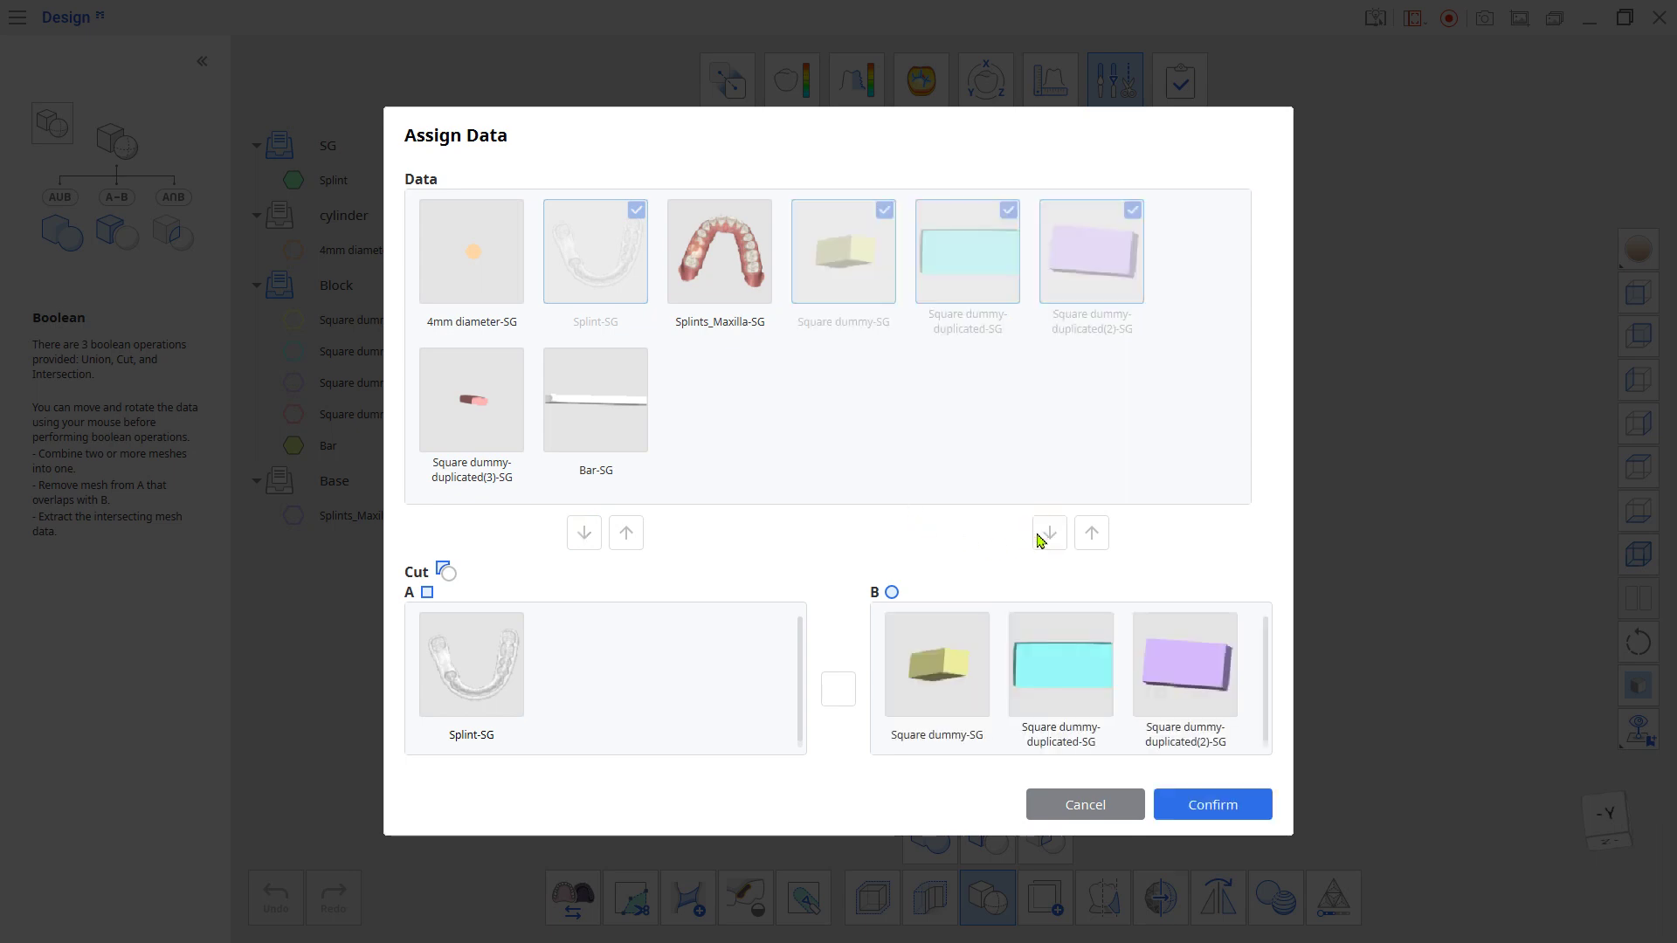
click(1207, 807)
- Hide the Splint and Bar, and show Splints_Maxilla beneath a semi-transparent SG1
click(294, 180)
right_drag(908, 524, 913, 809)
click(294, 477)
right_drag(830, 698, 951, 441)
scroll(827, 573, up, 2)
click(293, 547)
right_drag(909, 639, 1161, 664)
drag(389, 213, 342, 214)
scroll(984, 644, up, 3)
middle_drag(993, 663, 1026, 721)
- Choose the 4mm diameter cylinder for transformation and move it over the missing-tooth area of SG1
click(986, 79)
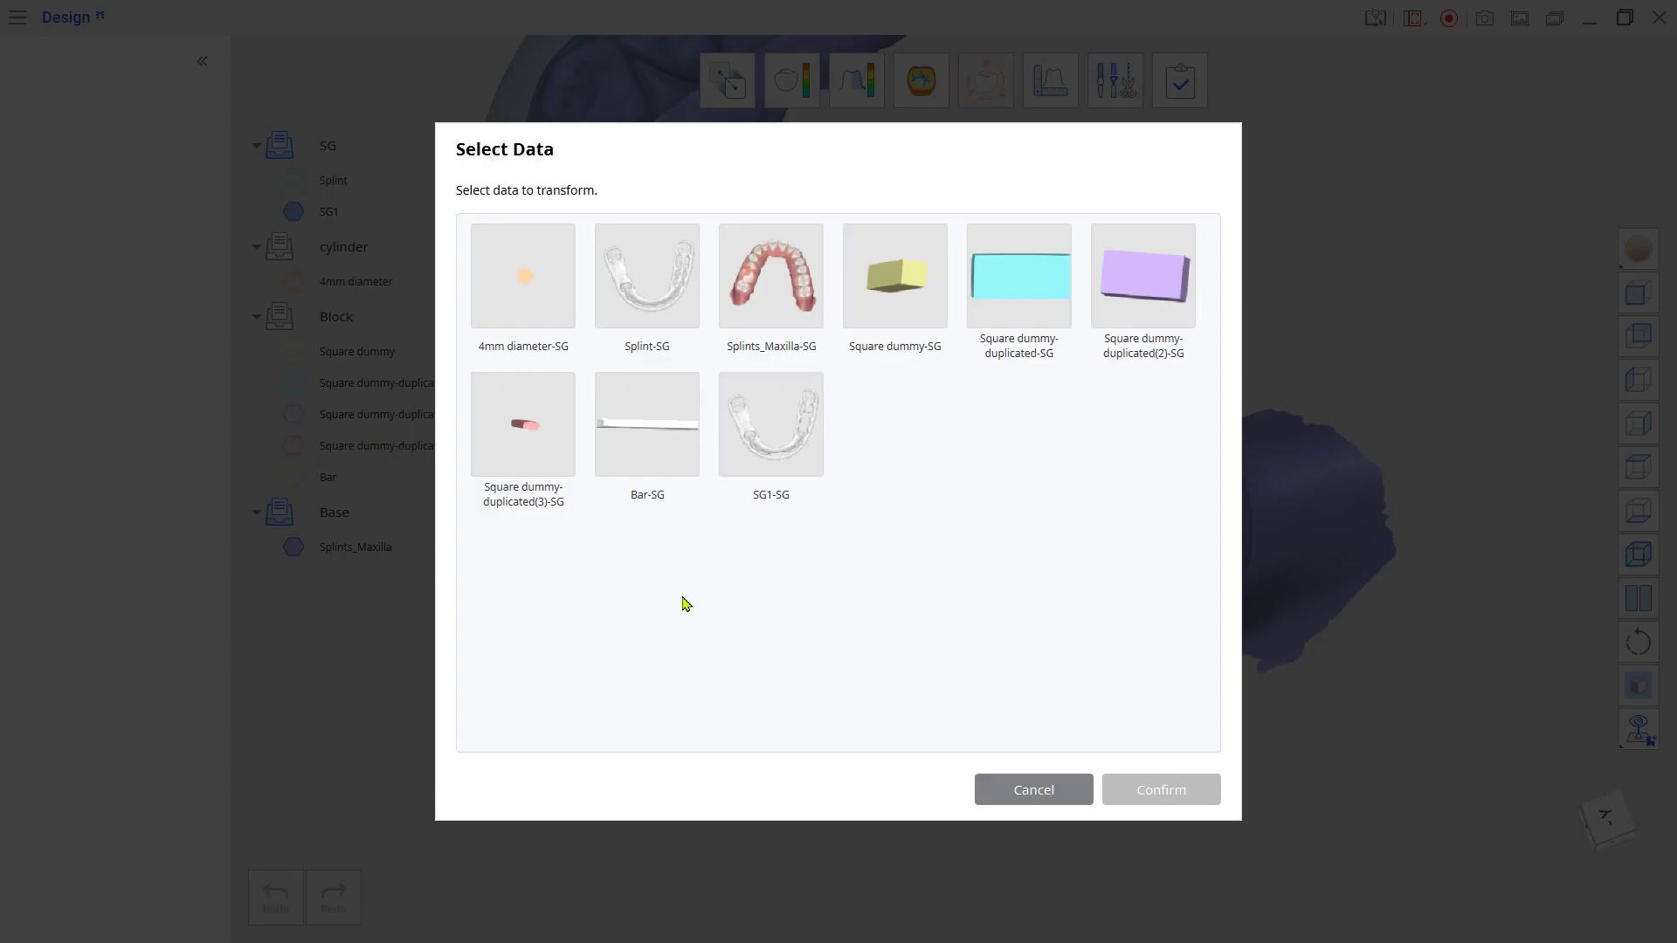
click(522, 309)
click(1189, 791)
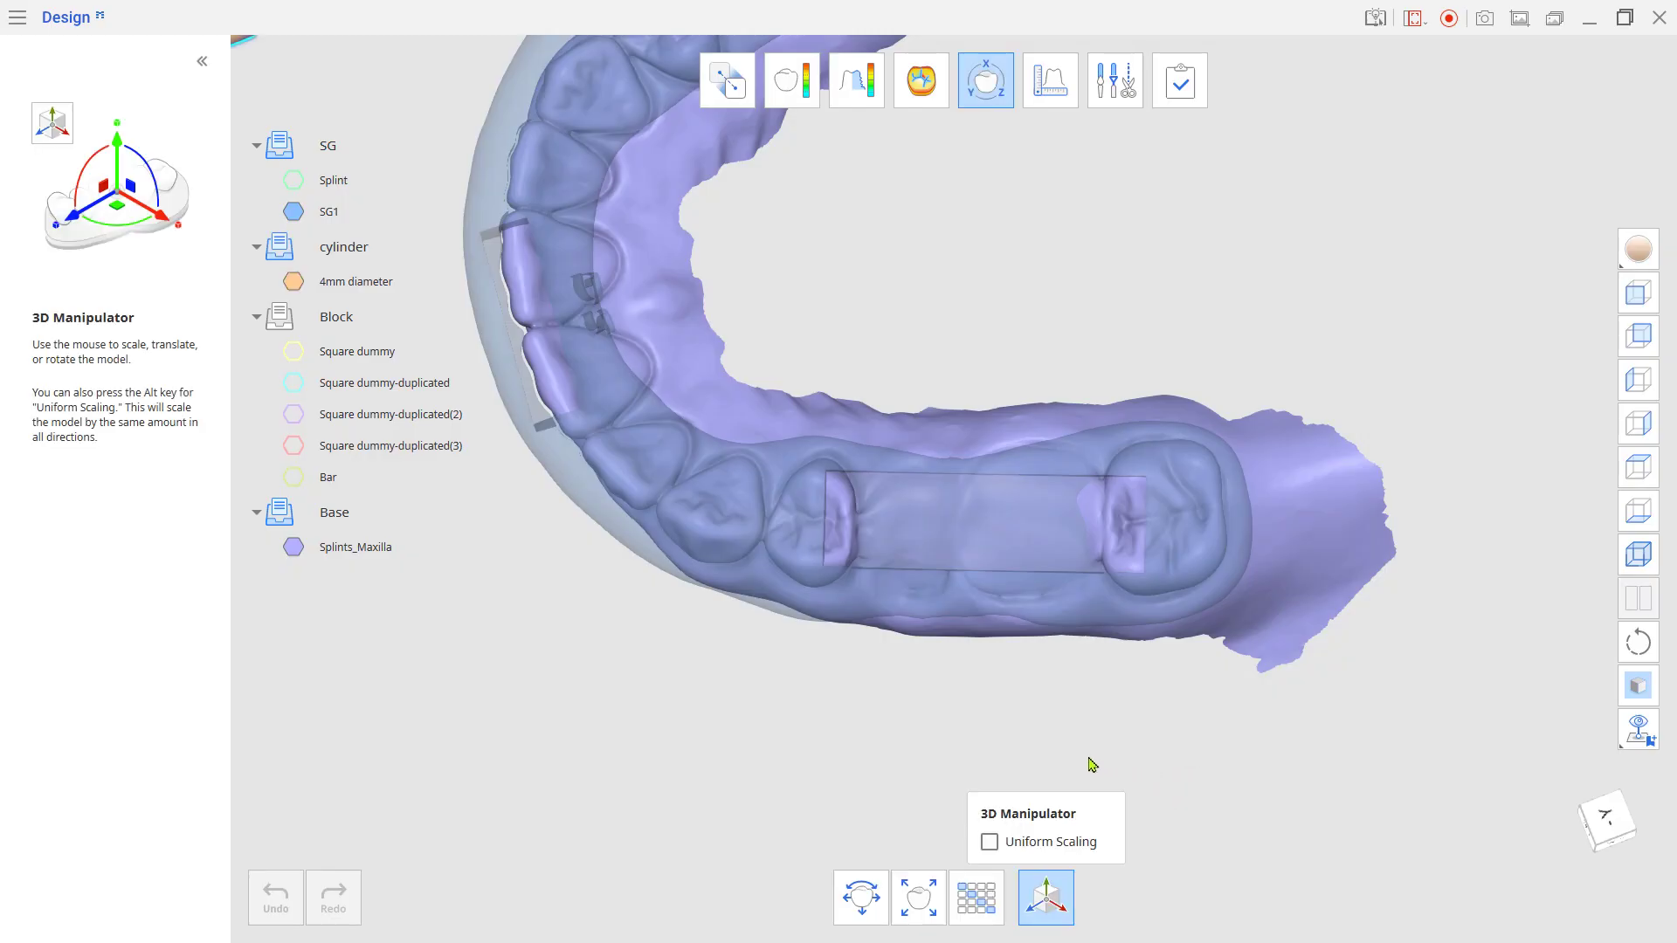
scroll(647, 655, down, 5)
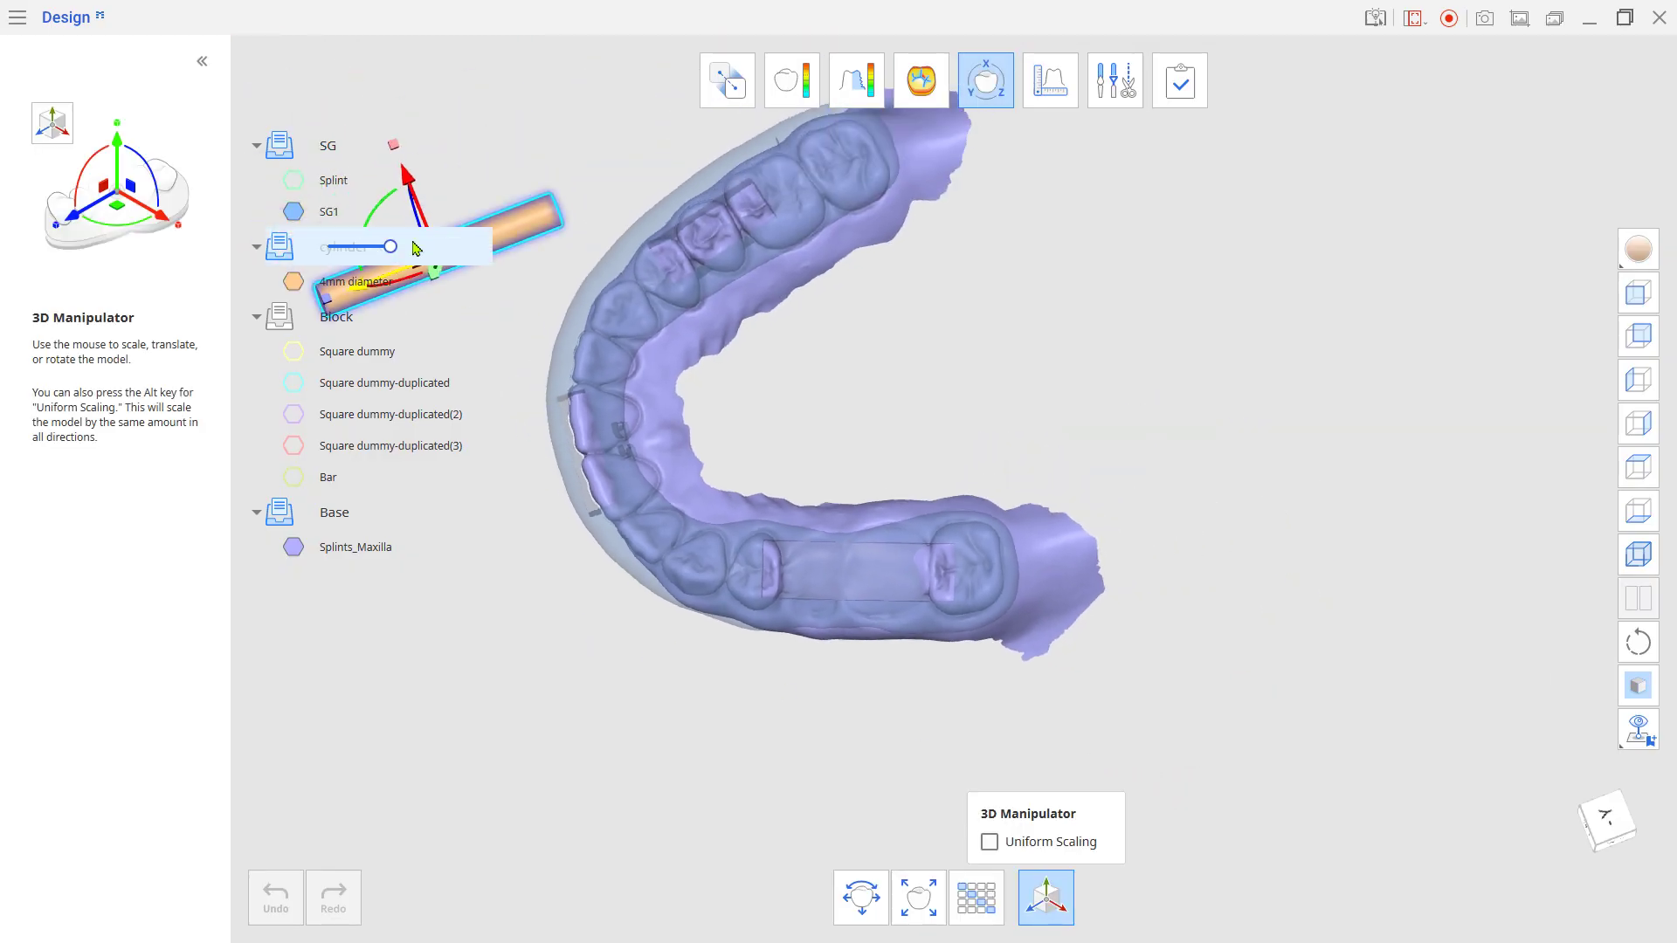
mouse_move(397, 284)
middle_drag(419, 269, 589, 288)
drag(589, 288, 963, 138)
middle_drag(963, 138, 923, 238)
drag(905, 161, 1060, 554)
middle_drag(992, 493, 918, 289)
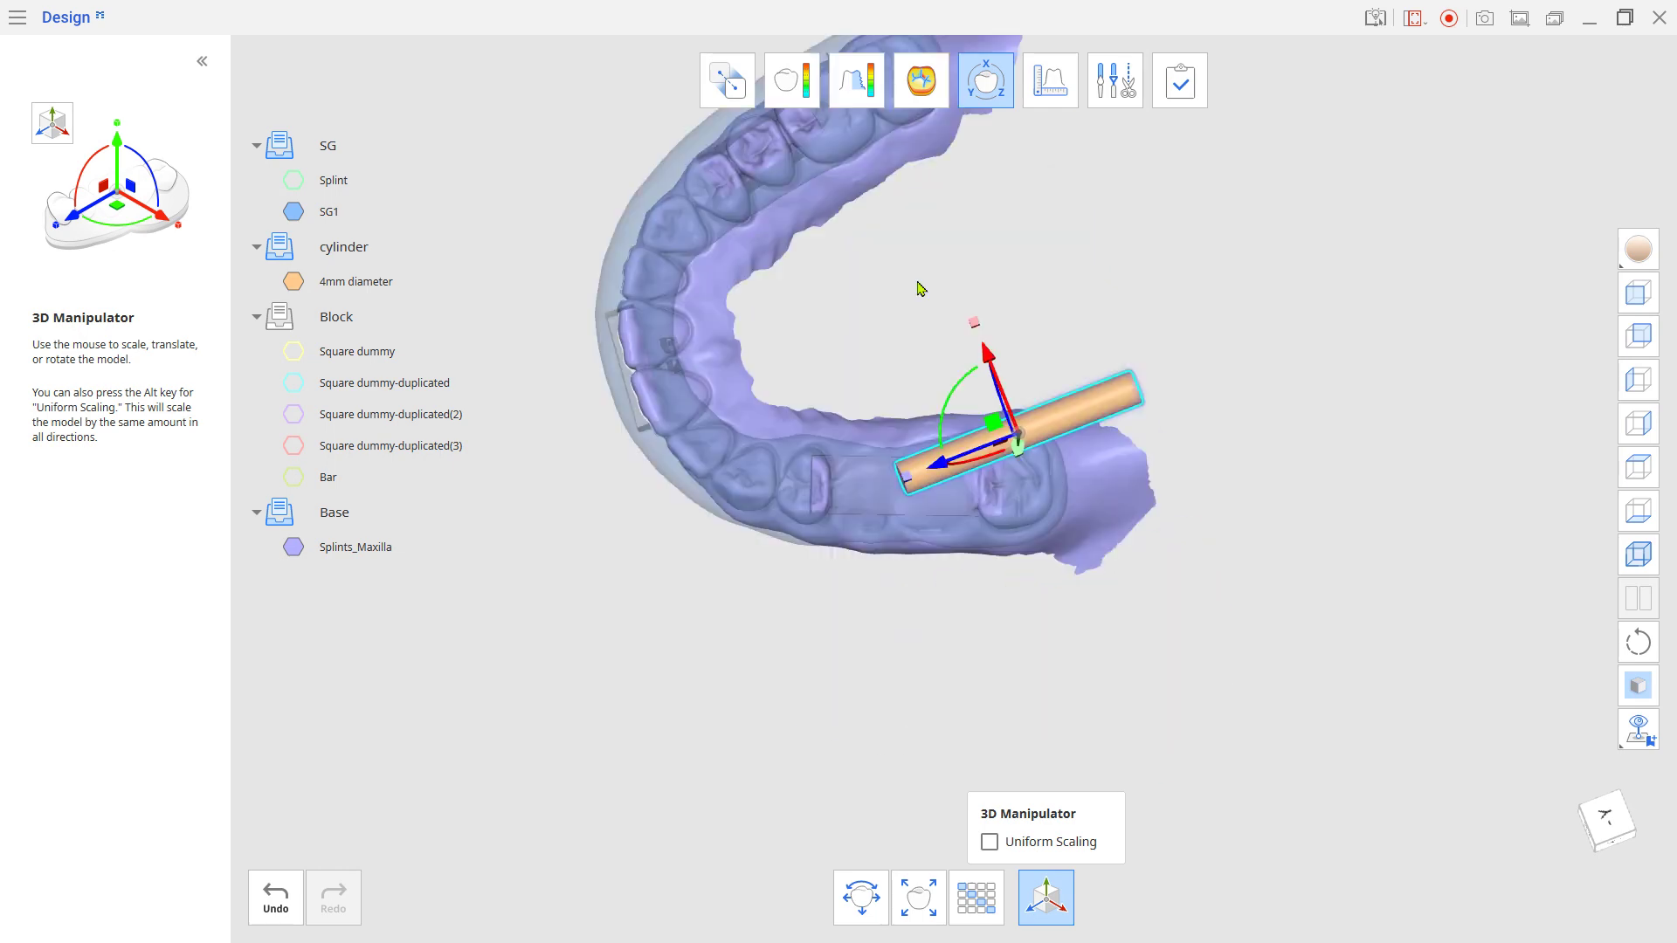
- Stand the 4mm diameter cylinder upright and place it through the rear part of the missing-tooth opening, near the molar
right_drag(919, 288, 919, 114)
drag(978, 480, 927, 412)
drag(1008, 327, 1000, 511)
right_drag(1121, 567, 952, 681)
scroll(893, 600, up, 3)
right_drag(892, 600, 956, 703)
scroll(958, 690, down, 1)
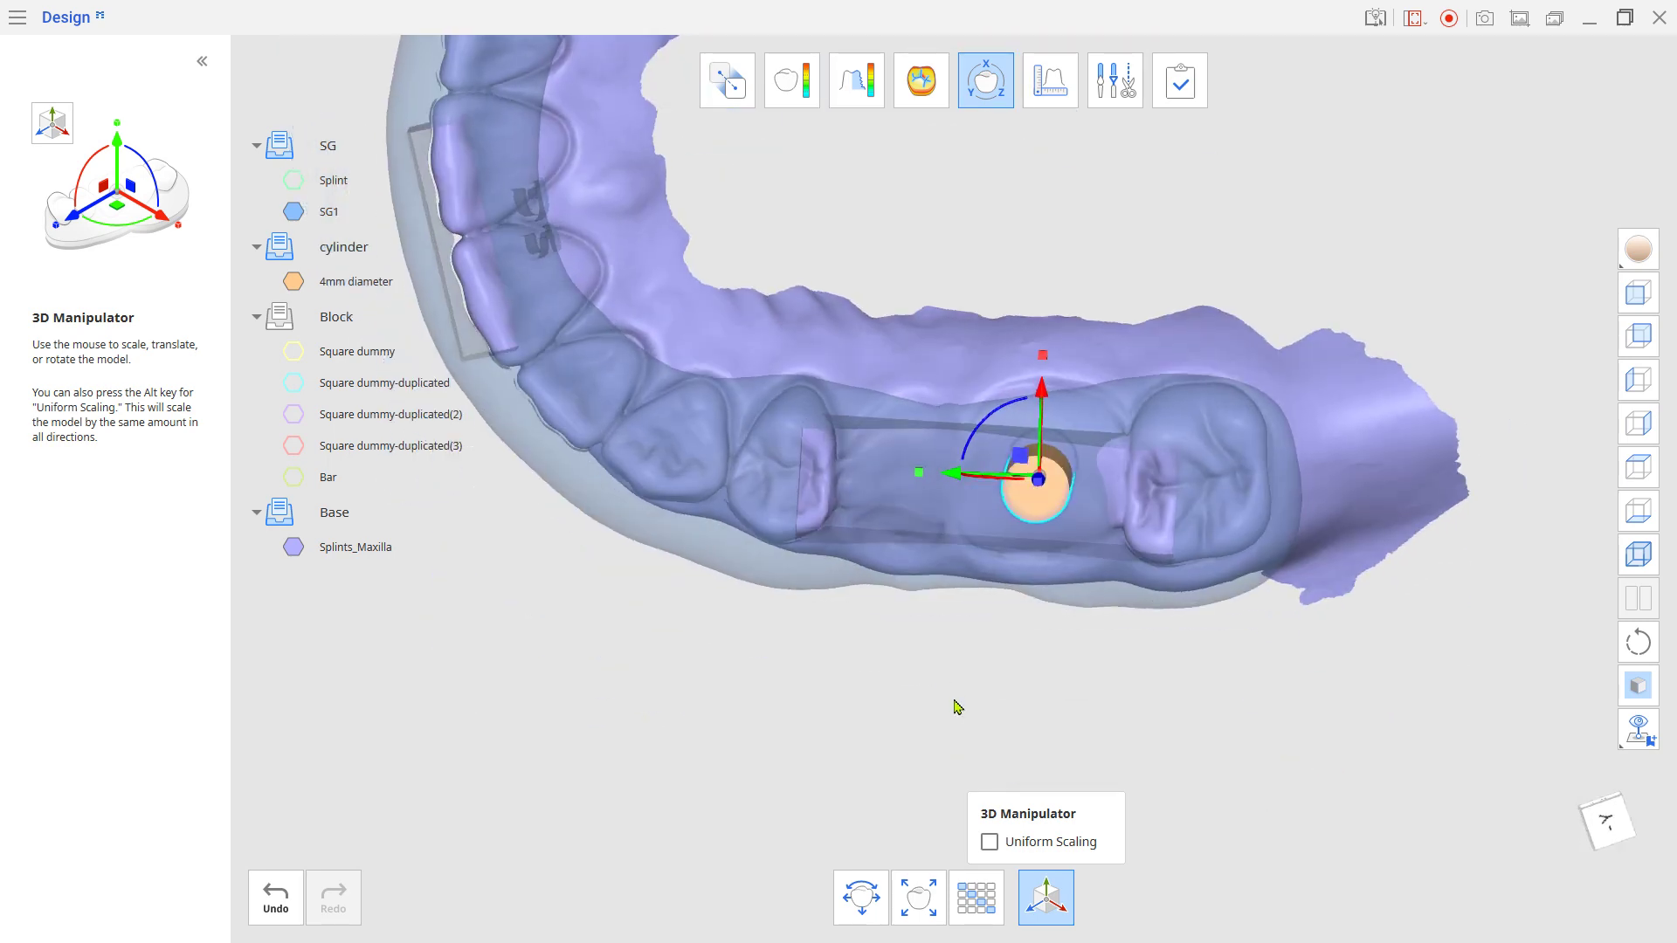
- Duplicate the whole 4mm diameter cylinder and name the copy cylinder2
click(1098, 82)
click(1044, 898)
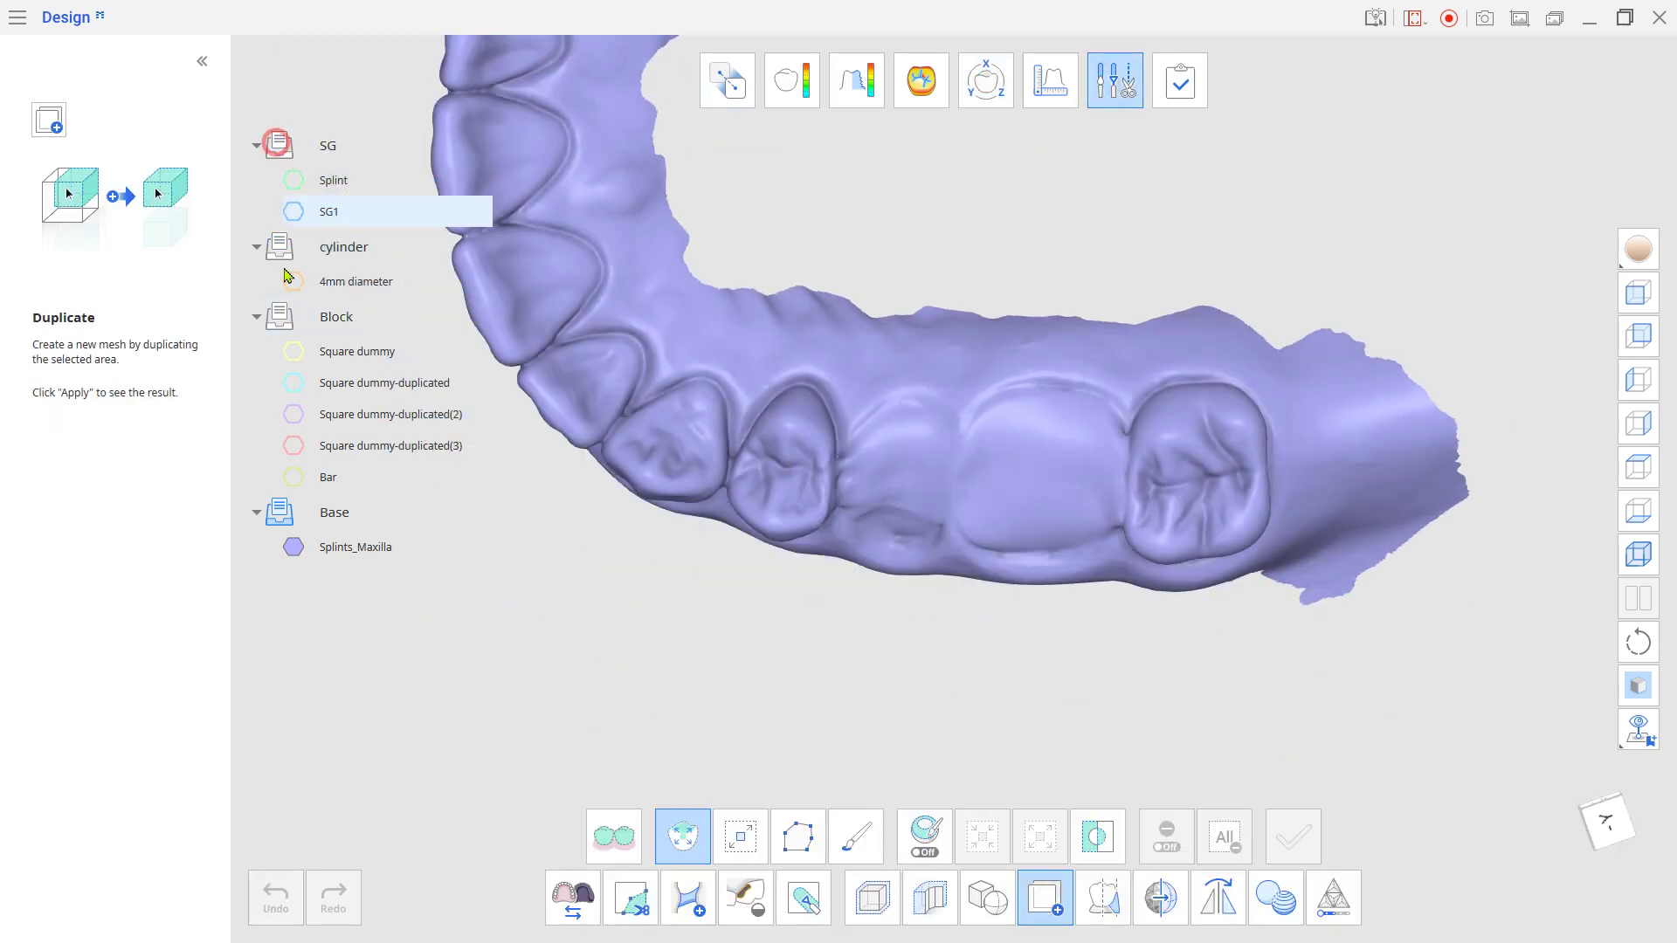
click(1036, 505)
click(1294, 834)
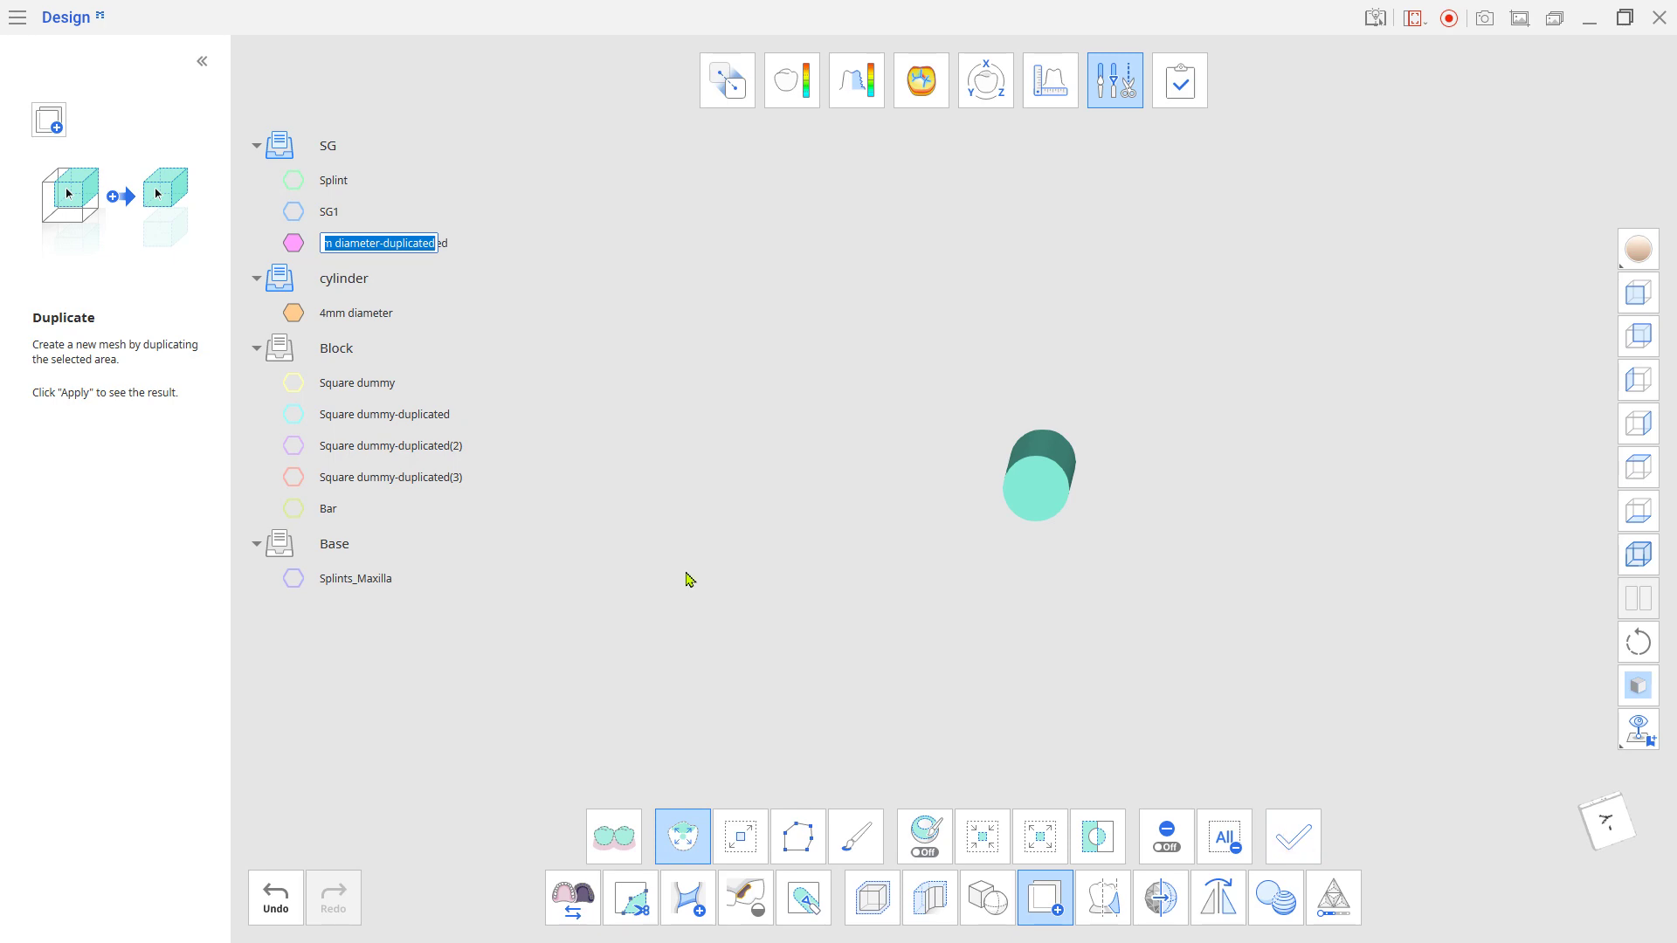
- With SG1 and Splints_Maxilla shown, move cylinder2 forward to the front implant site, checking its spacing against the 4mm diameter cylinder
click(985, 80)
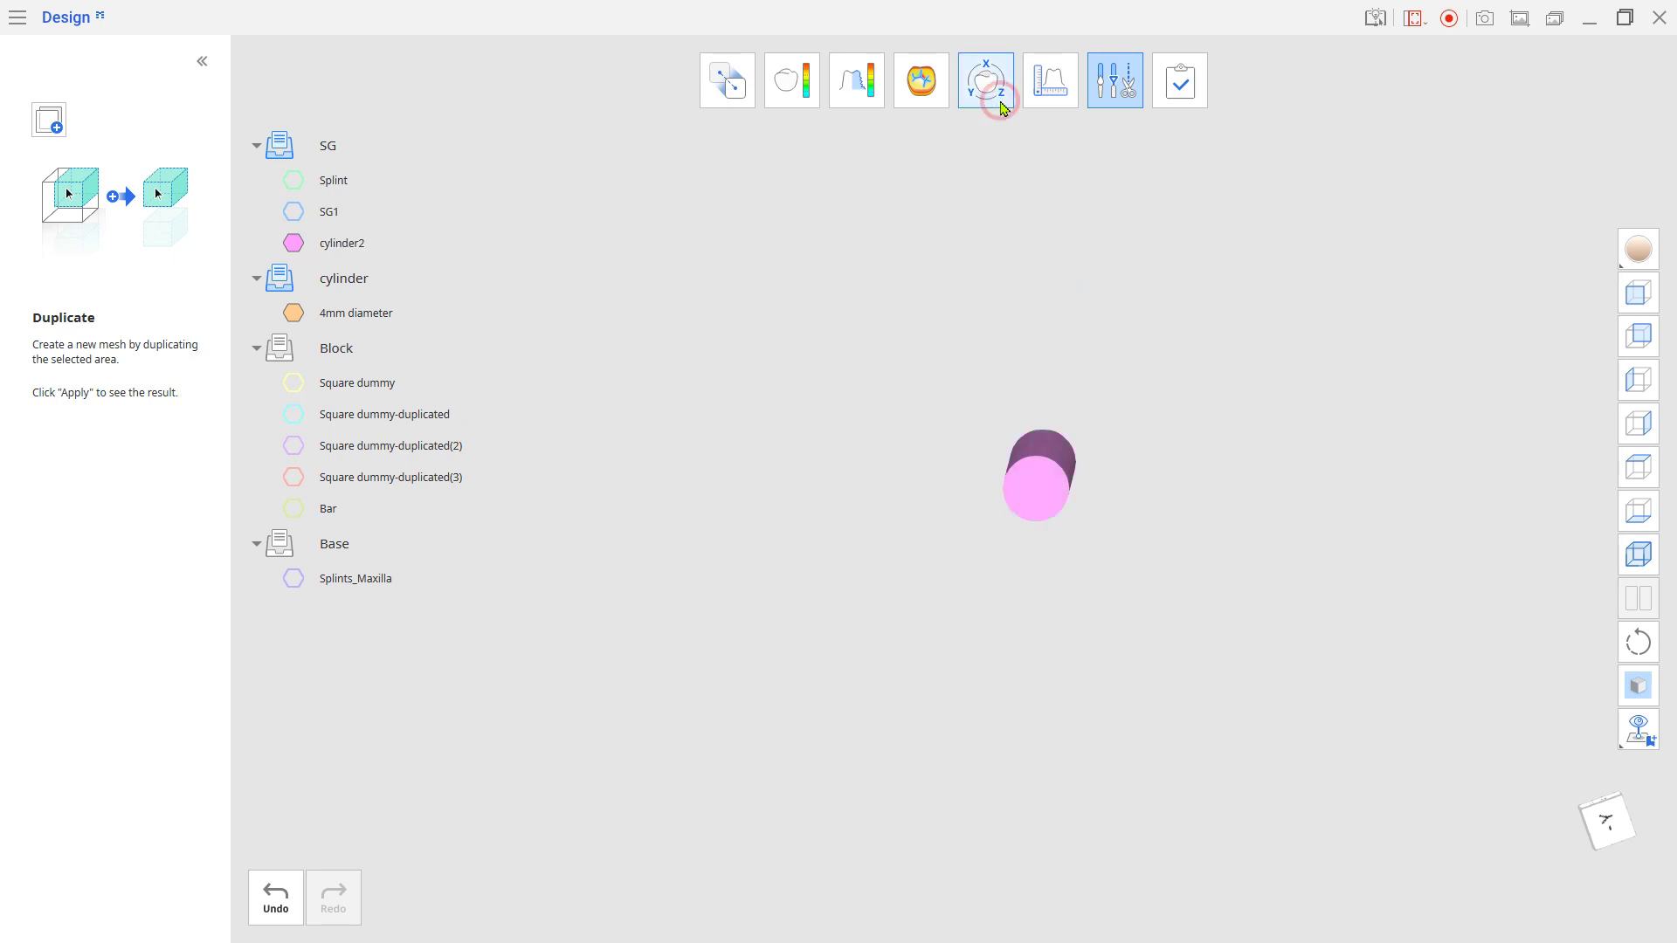
click(1160, 790)
click(294, 211)
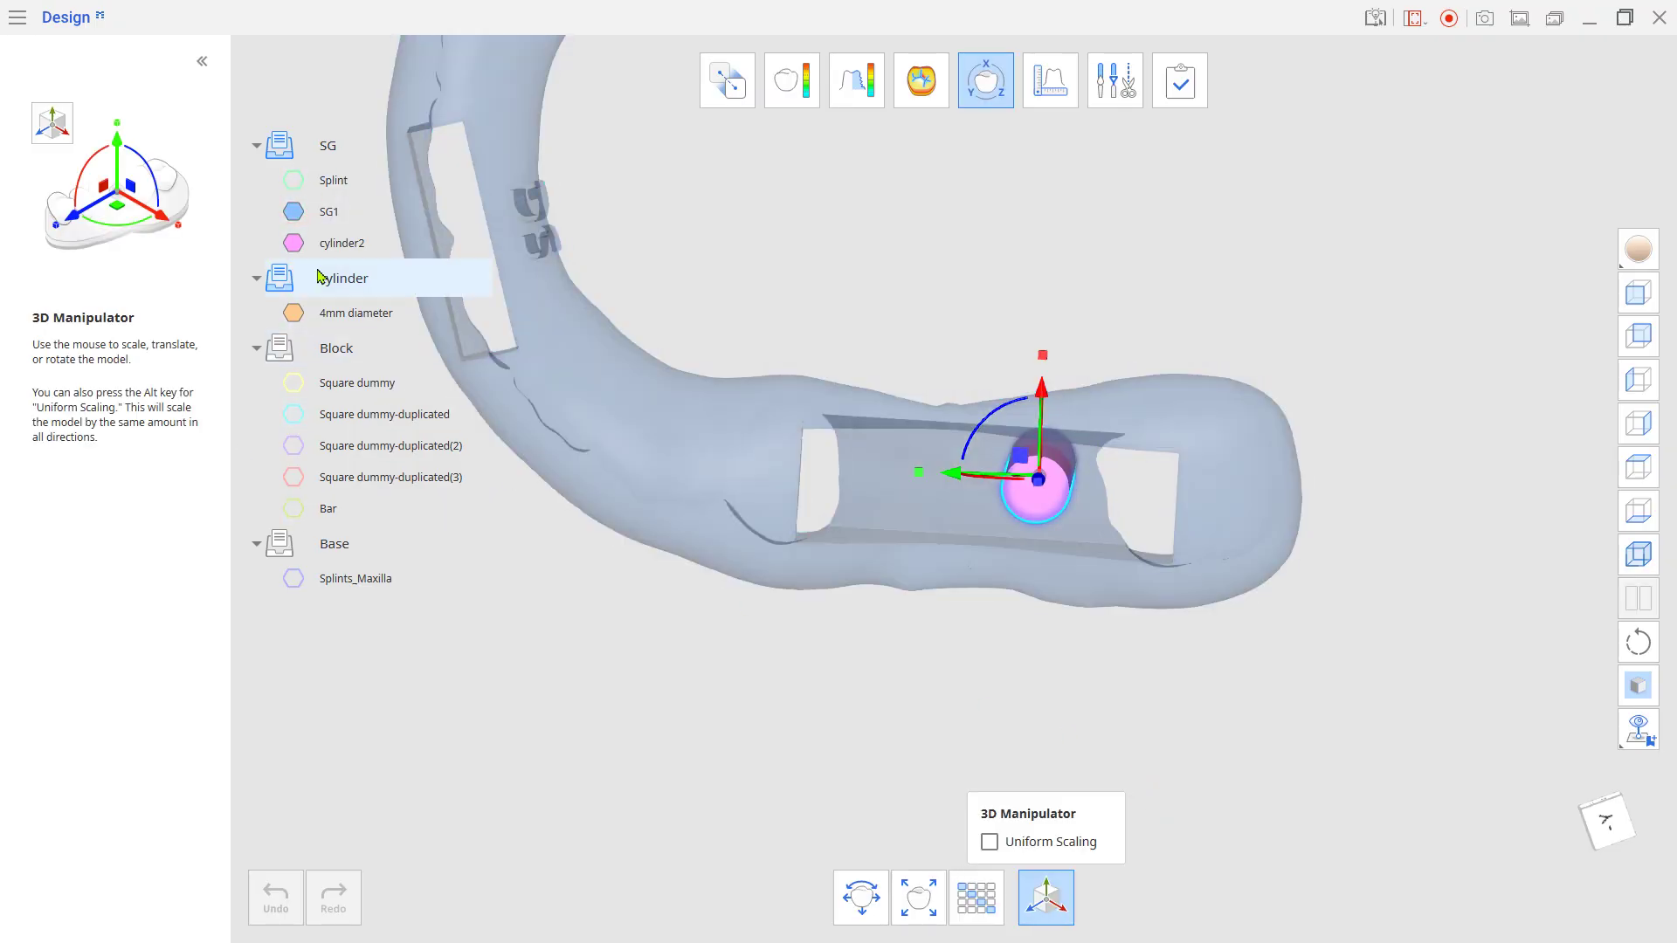
click(293, 579)
click(293, 313)
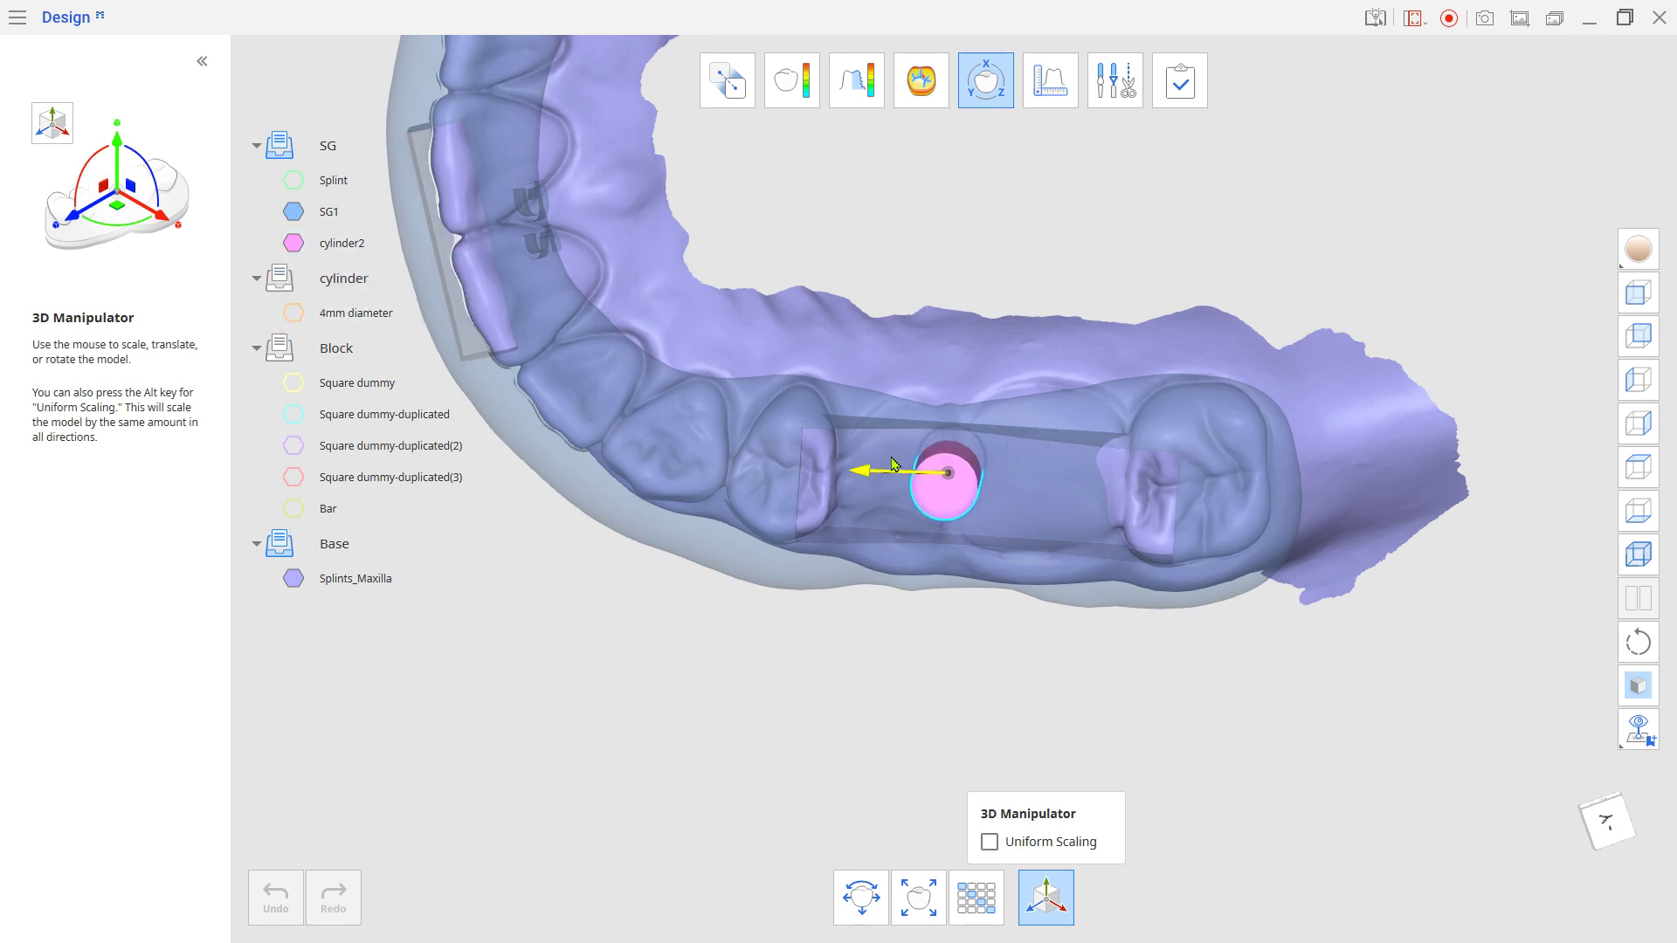
drag(891, 464, 843, 463)
click(293, 312)
right_drag(891, 716, 977, 794)
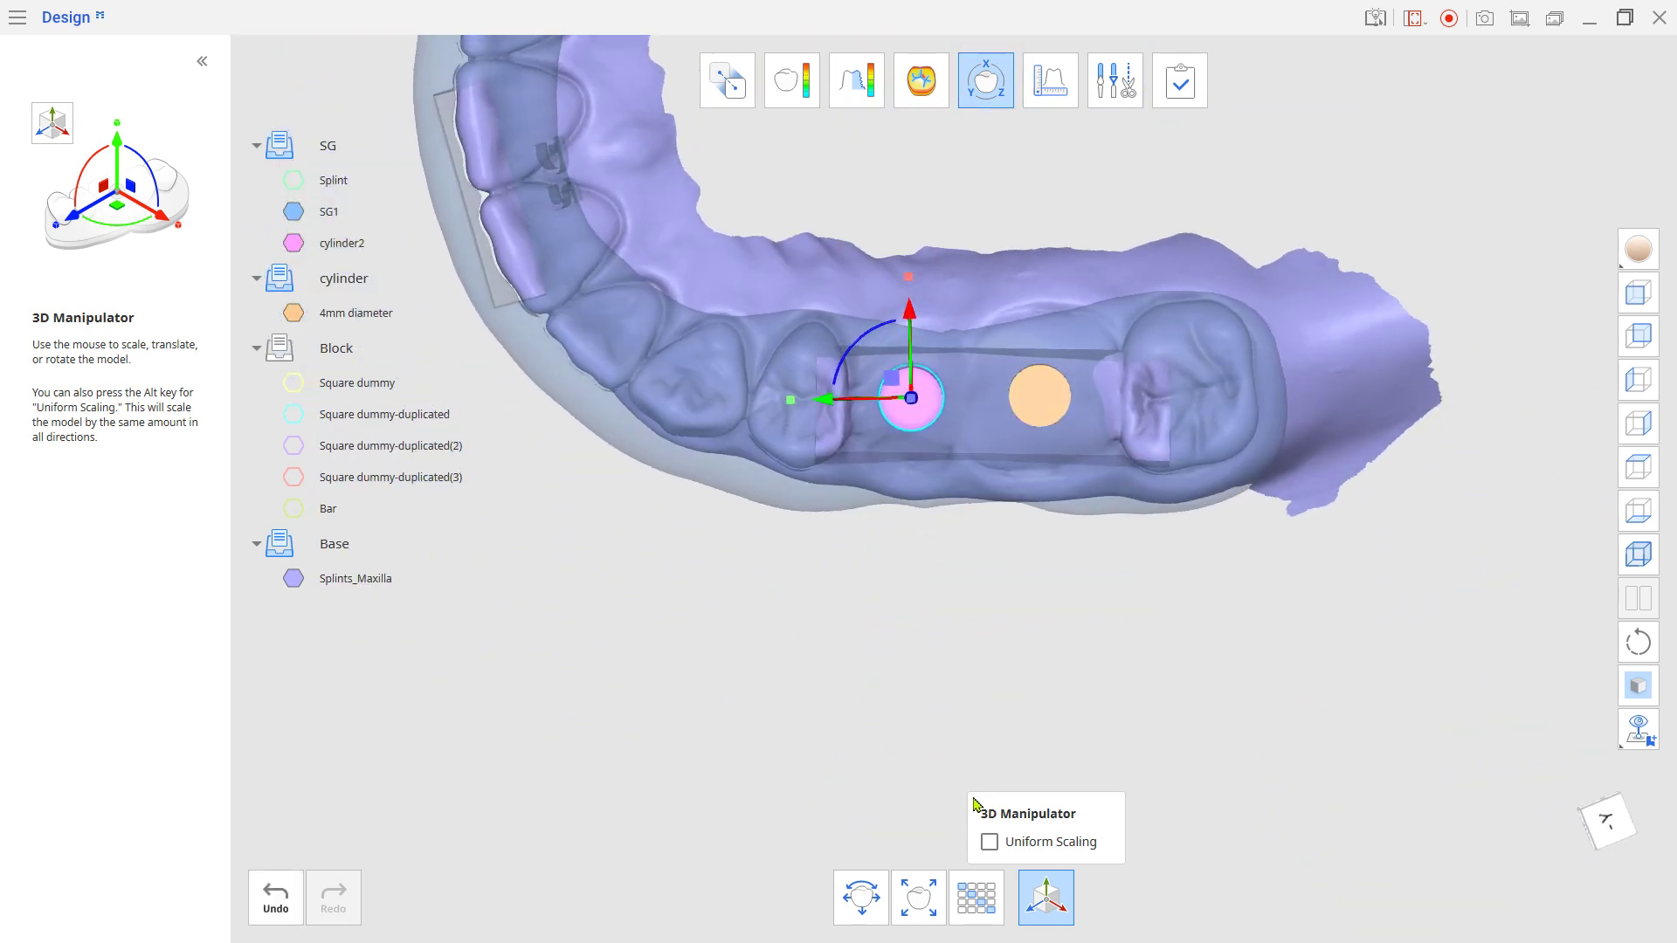
click(984, 91)
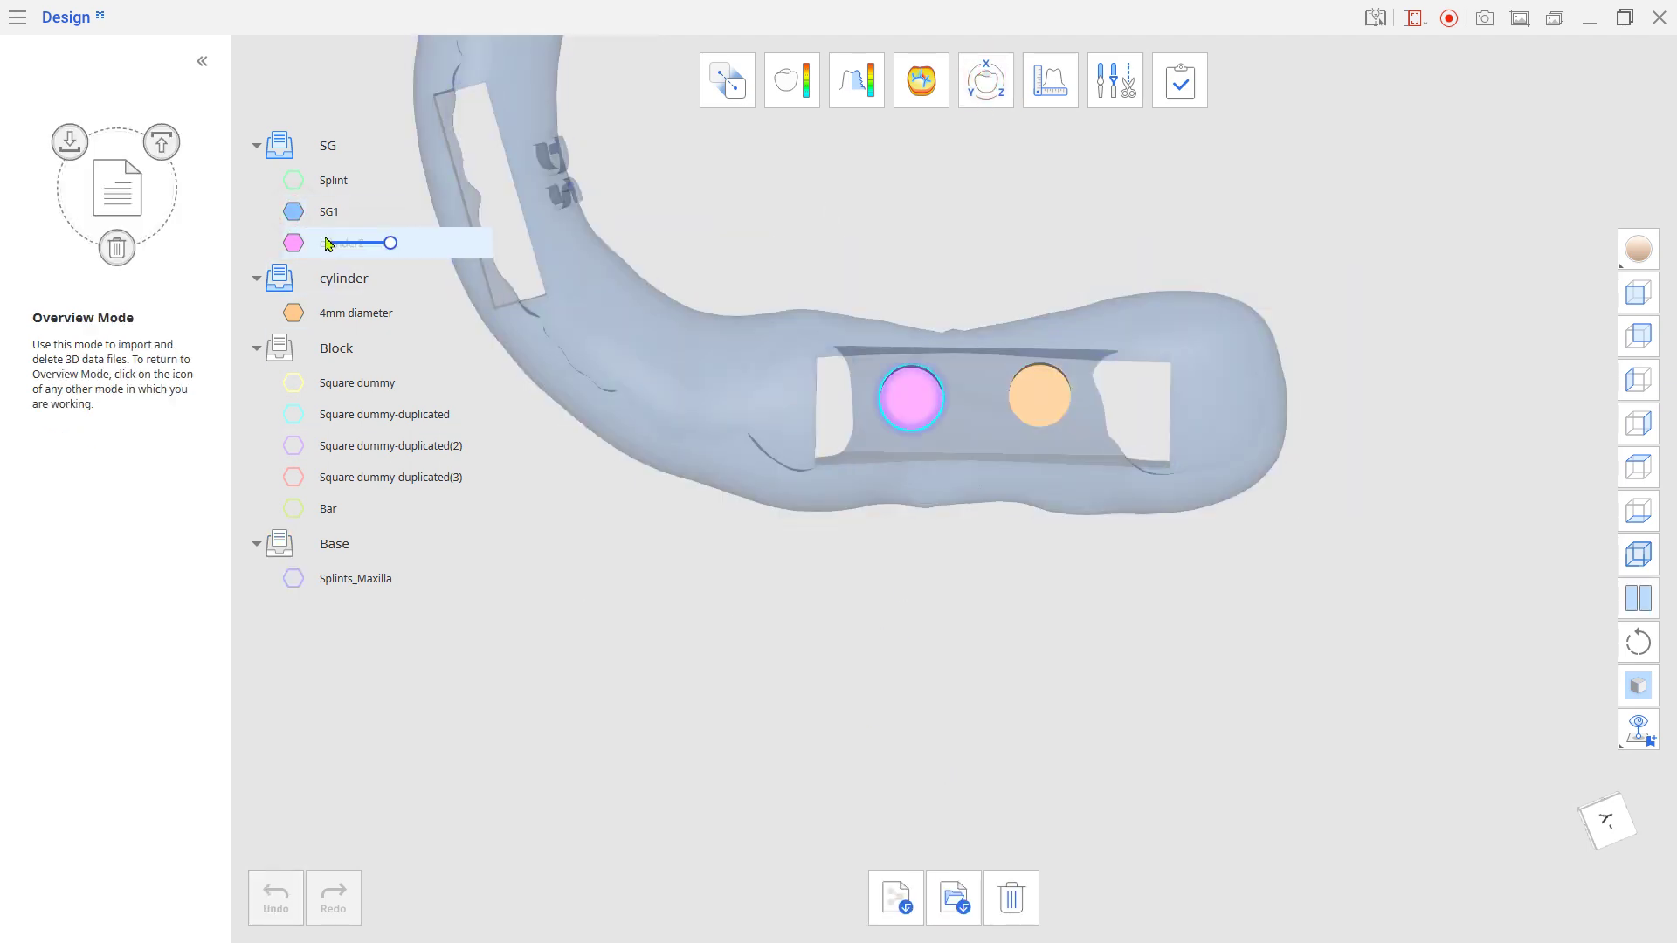
right_drag(632, 647, 1078, 175)
- Cut cylinder2 and the 4mm diameter cylinder from SG1 with a Boolean operation and name the result SG2
click(1107, 102)
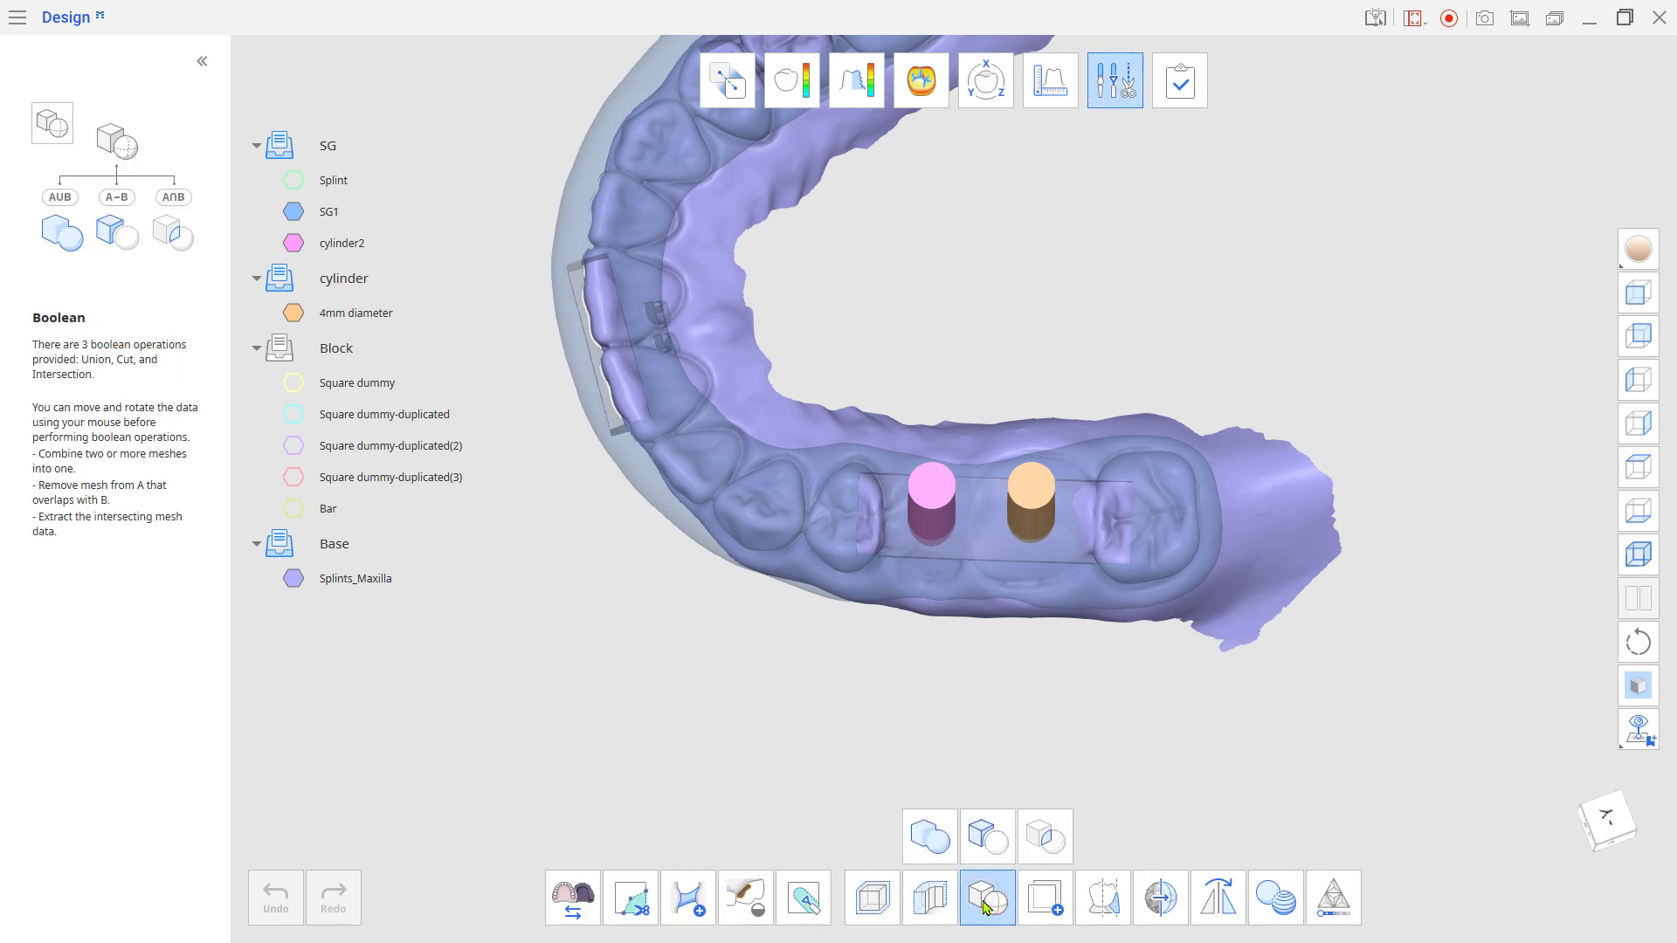
click(985, 839)
click(704, 417)
click(584, 534)
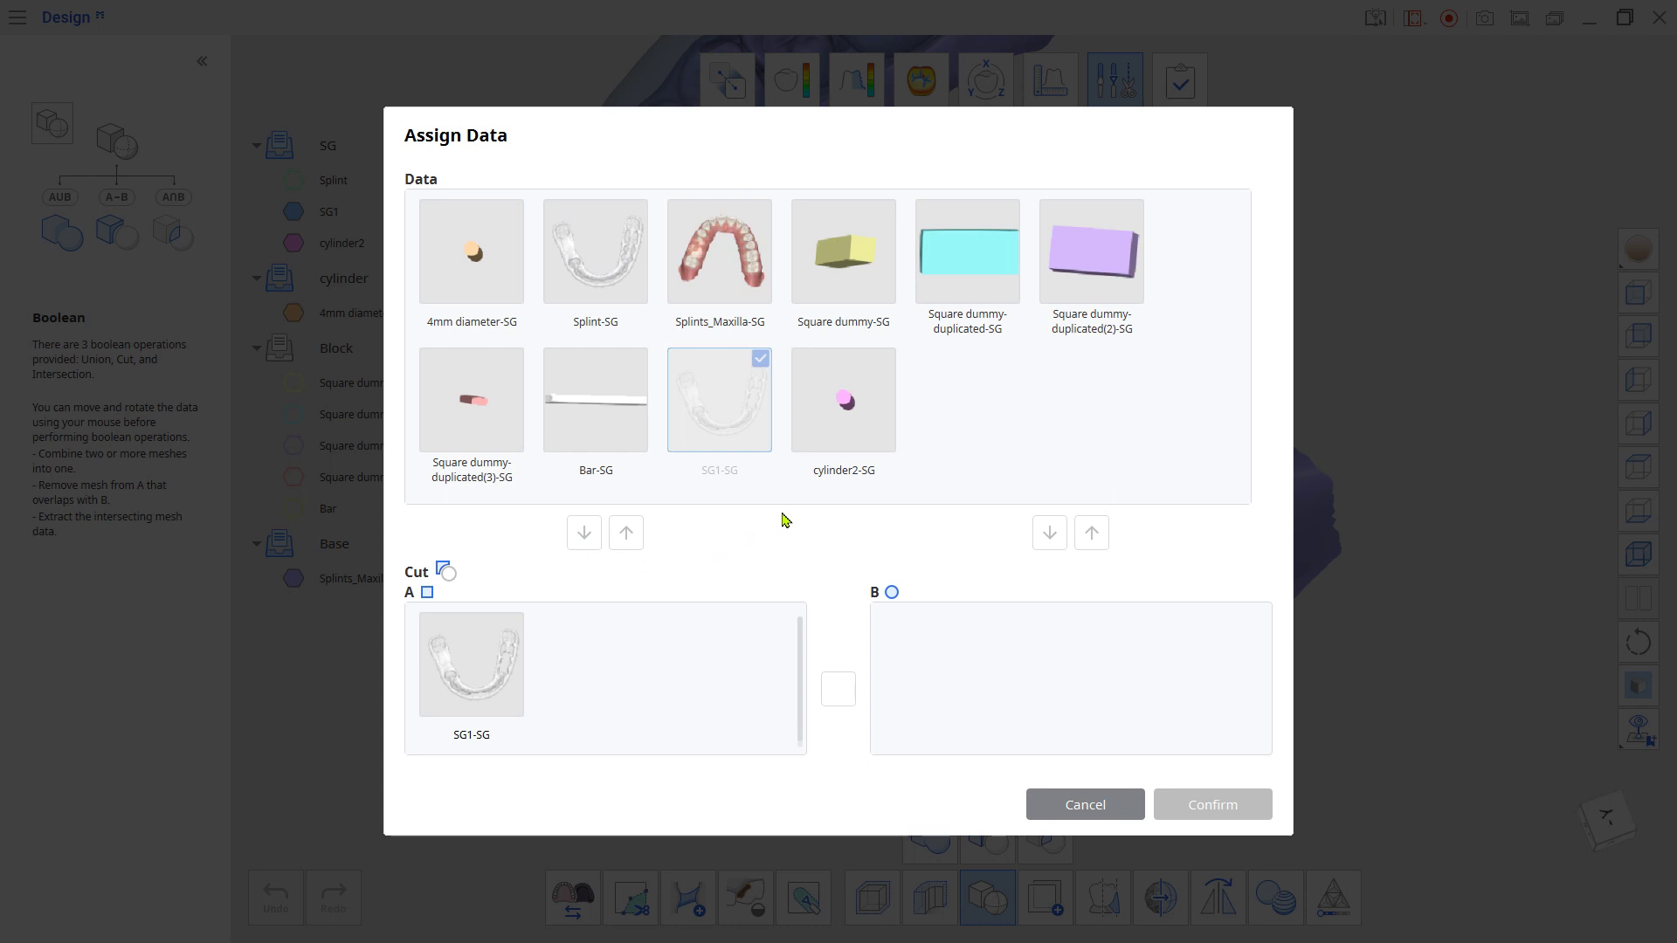
click(845, 436)
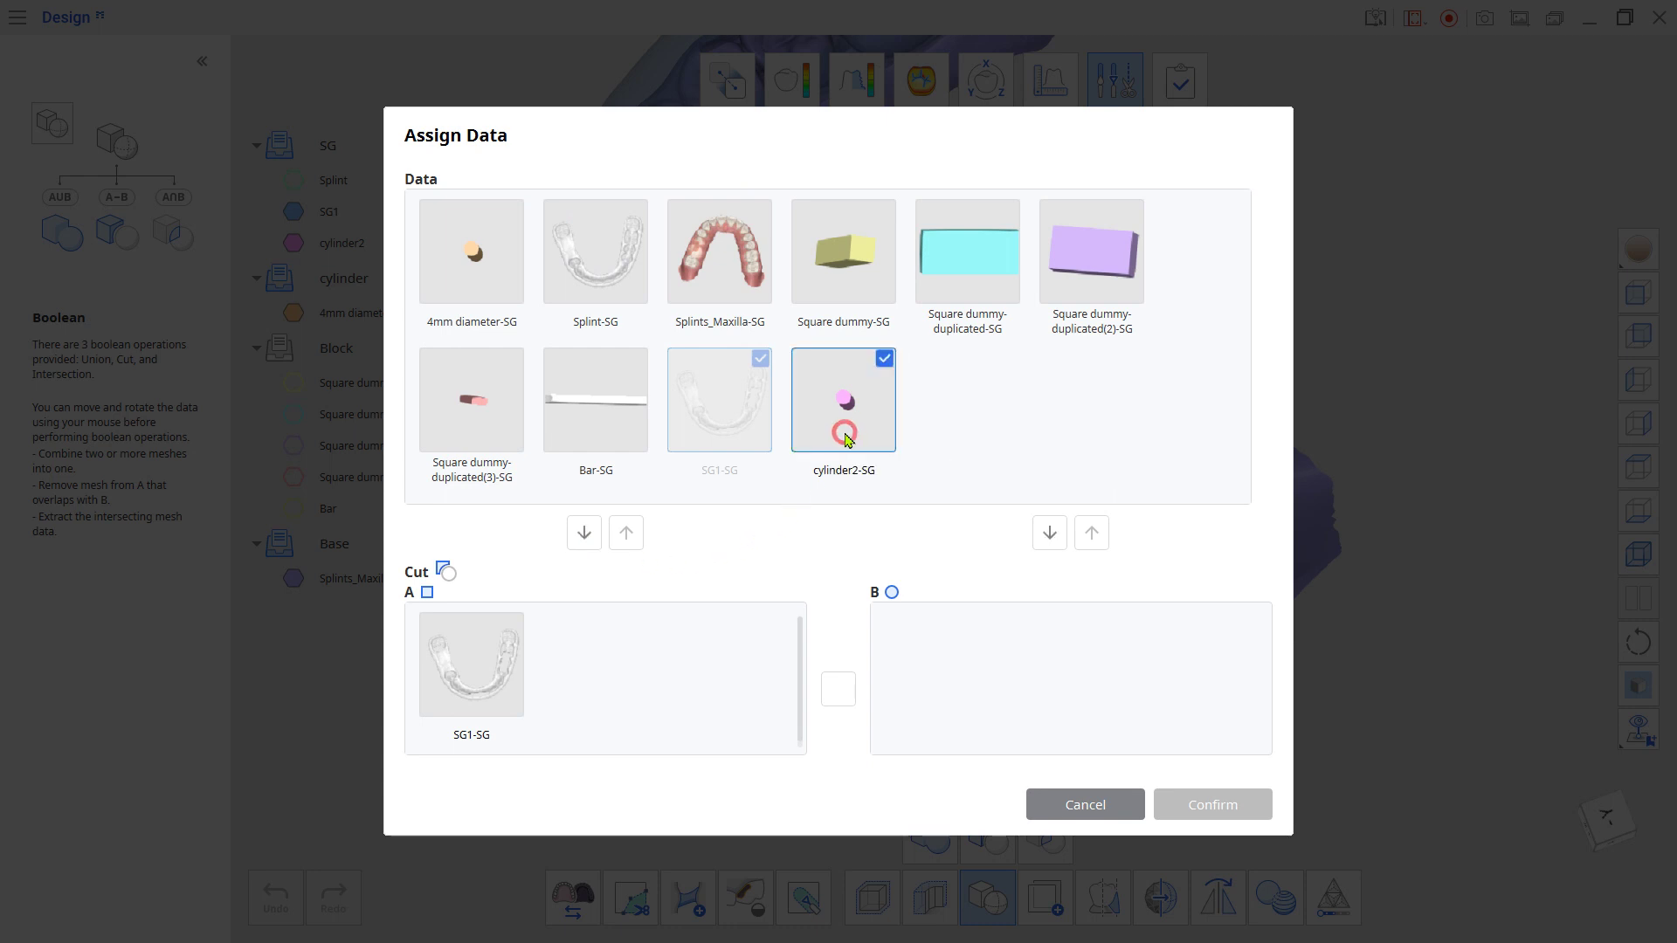
click(1049, 533)
click(472, 254)
click(1048, 533)
click(1162, 805)
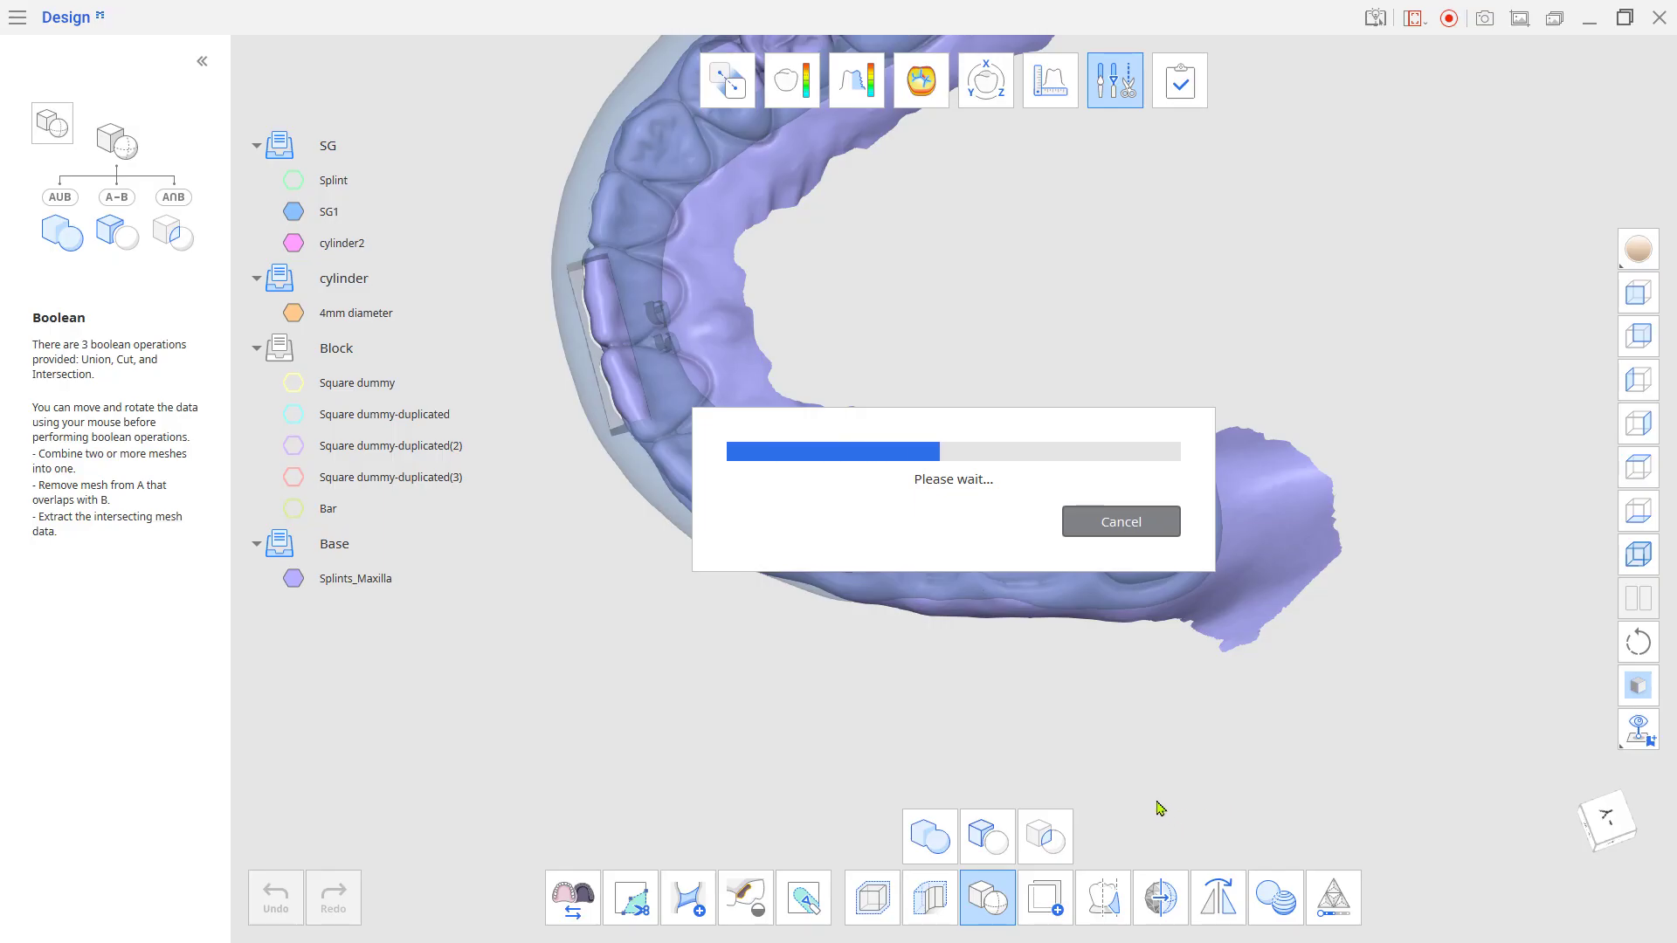
text(SG2)
key(Return)
- Hide cylinder2, SG1 and the 4mm diameter cylinder, leaving SG2 displayed on Splints_Maxilla
click(292, 243)
click(290, 212)
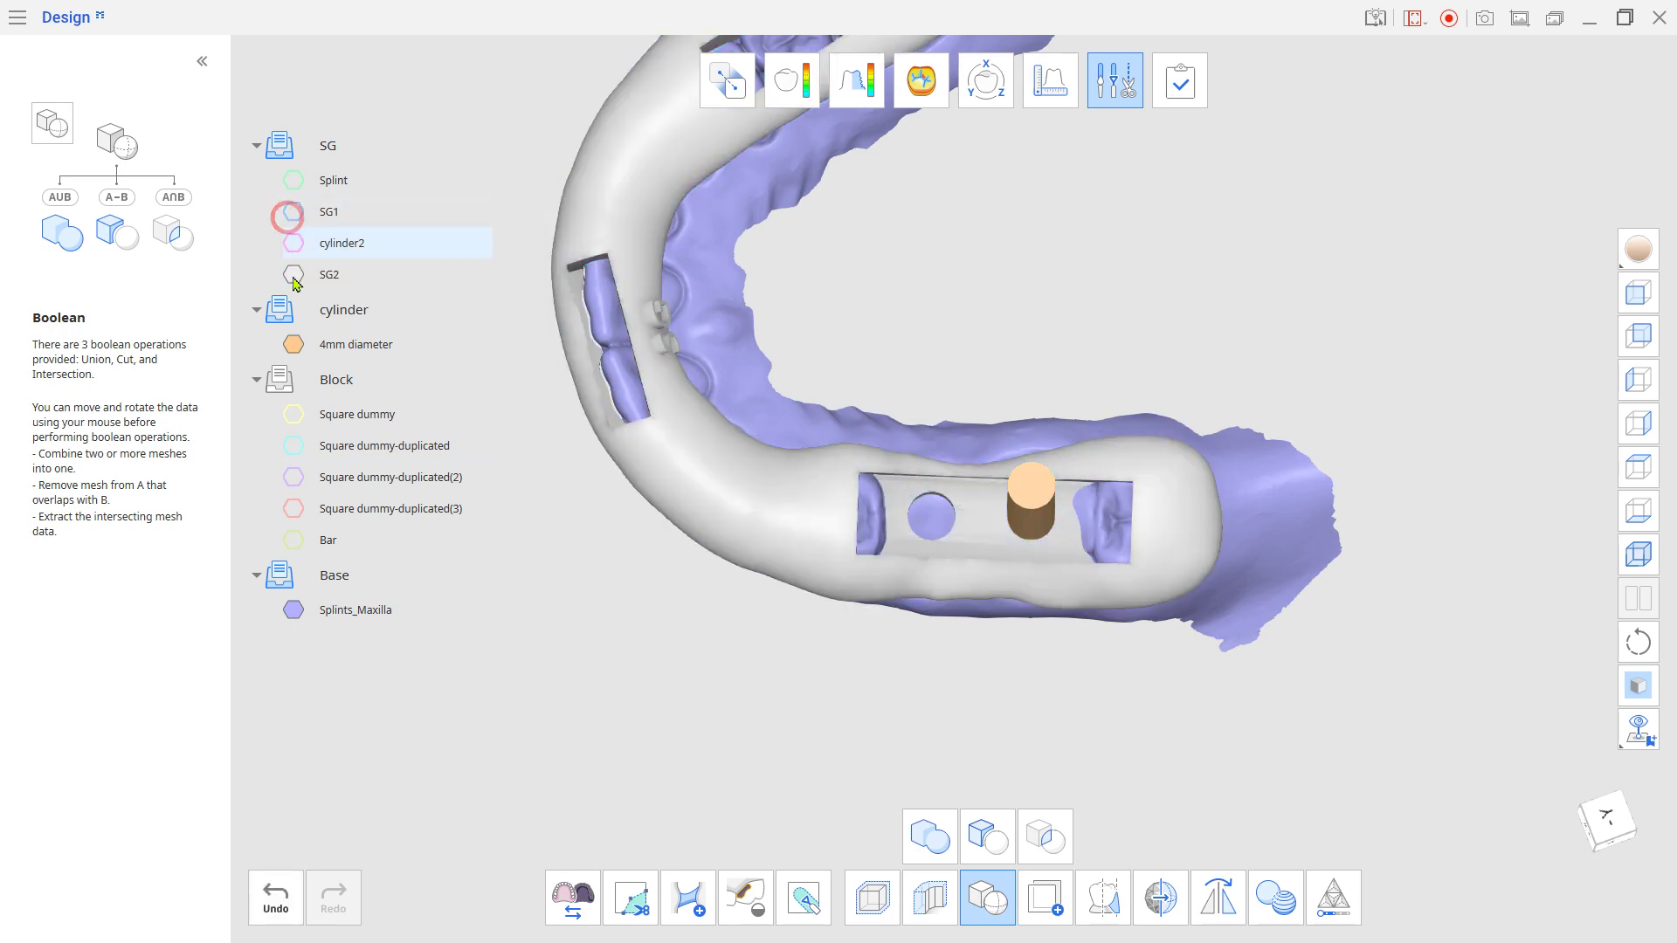
click(292, 343)
right_drag(842, 642, 986, 556)
scroll(1135, 713, down, 3)
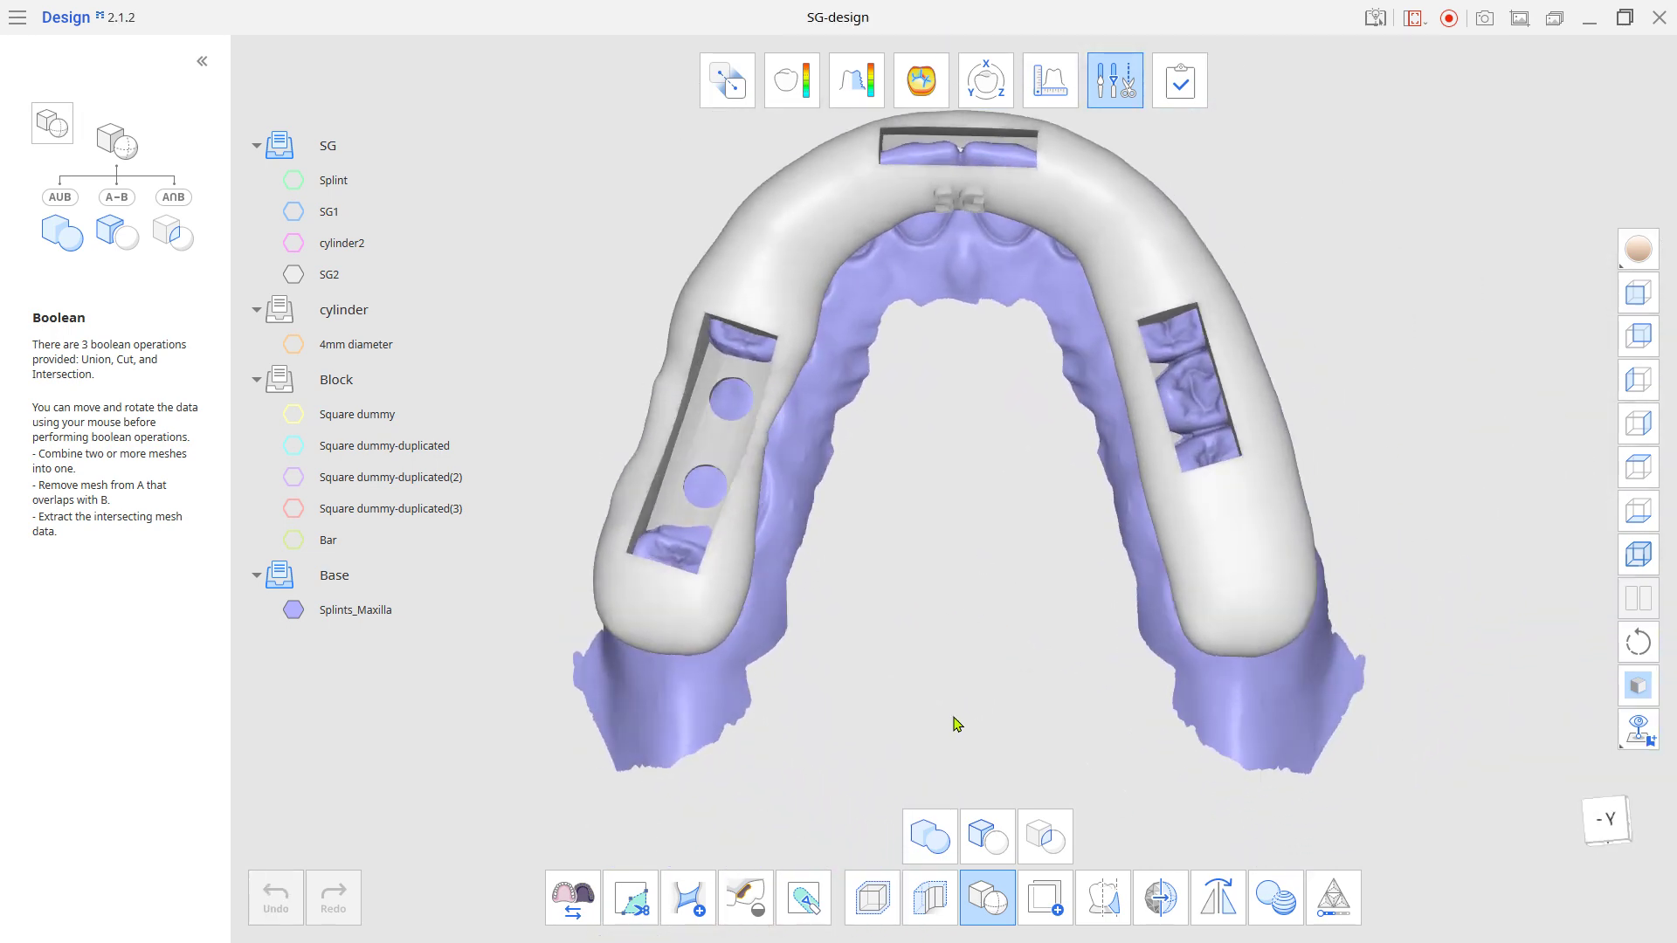
- Unite SG2 and Bar into a single mesh and name it Final SG
click(931, 836)
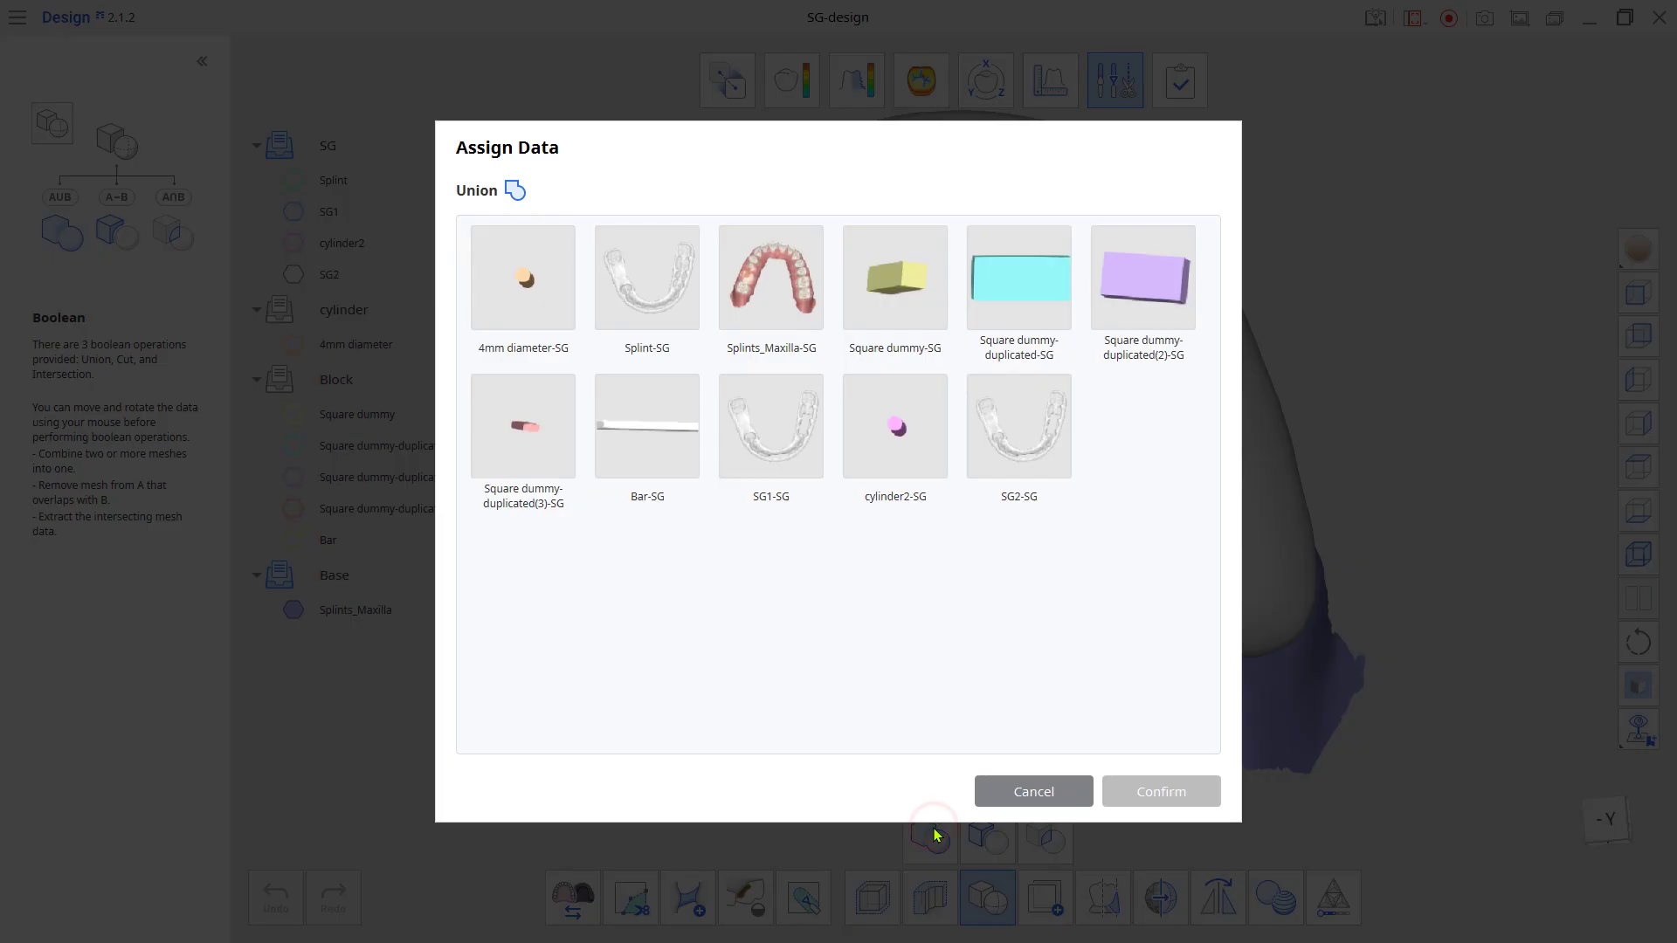
click(1015, 468)
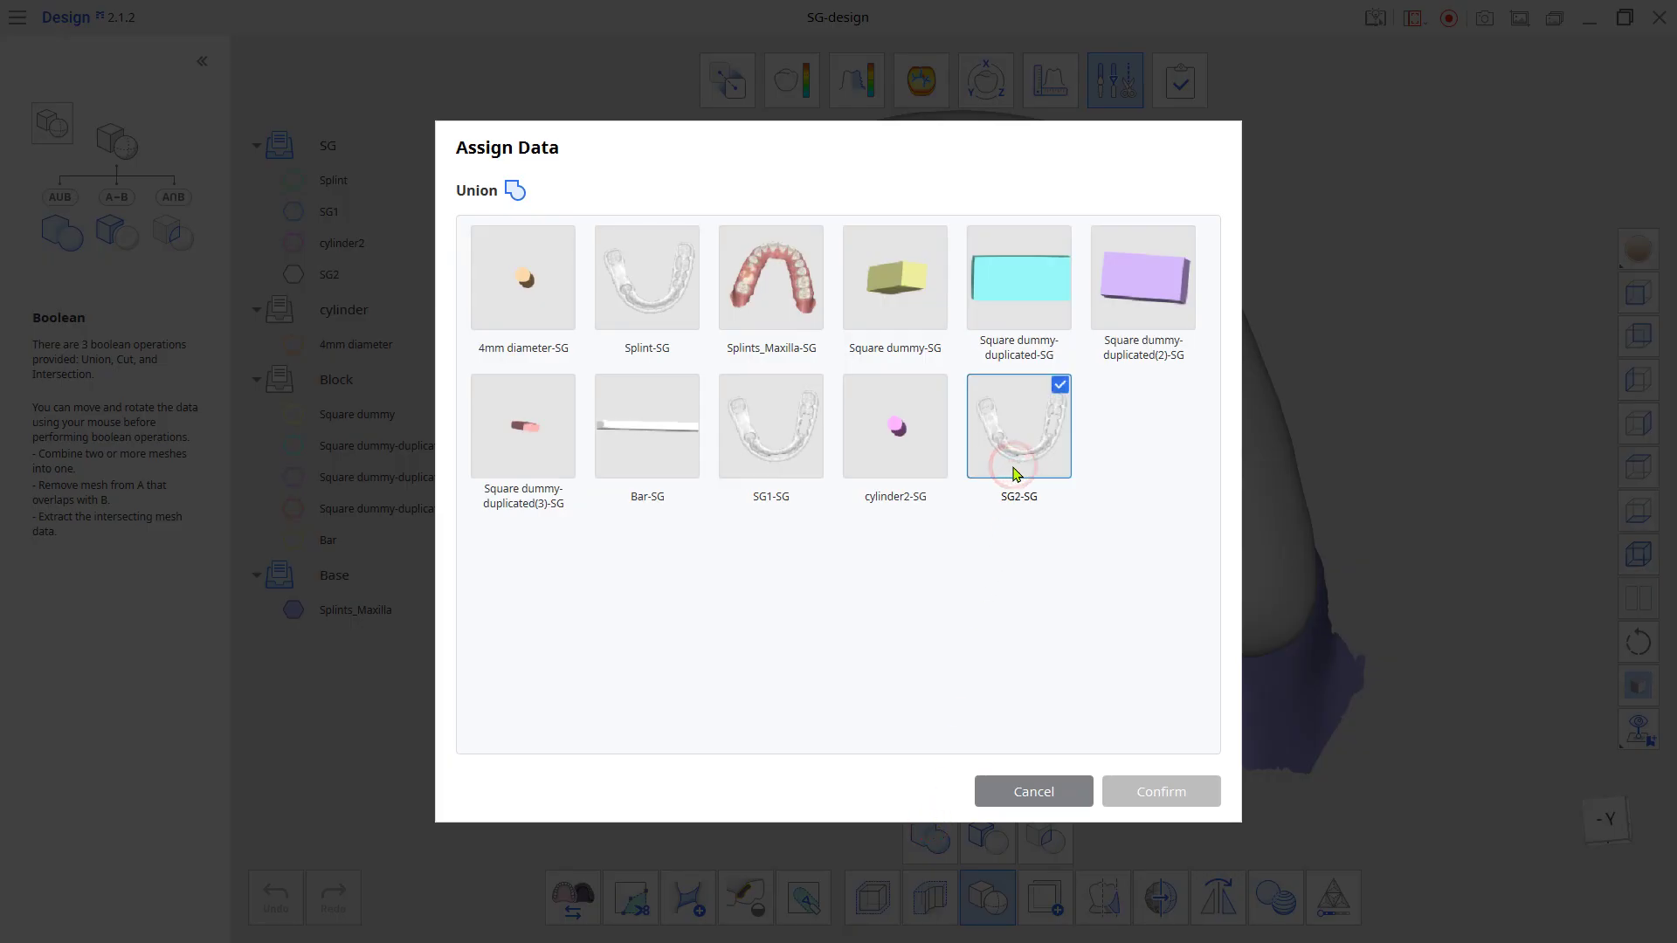
click(661, 471)
click(1123, 795)
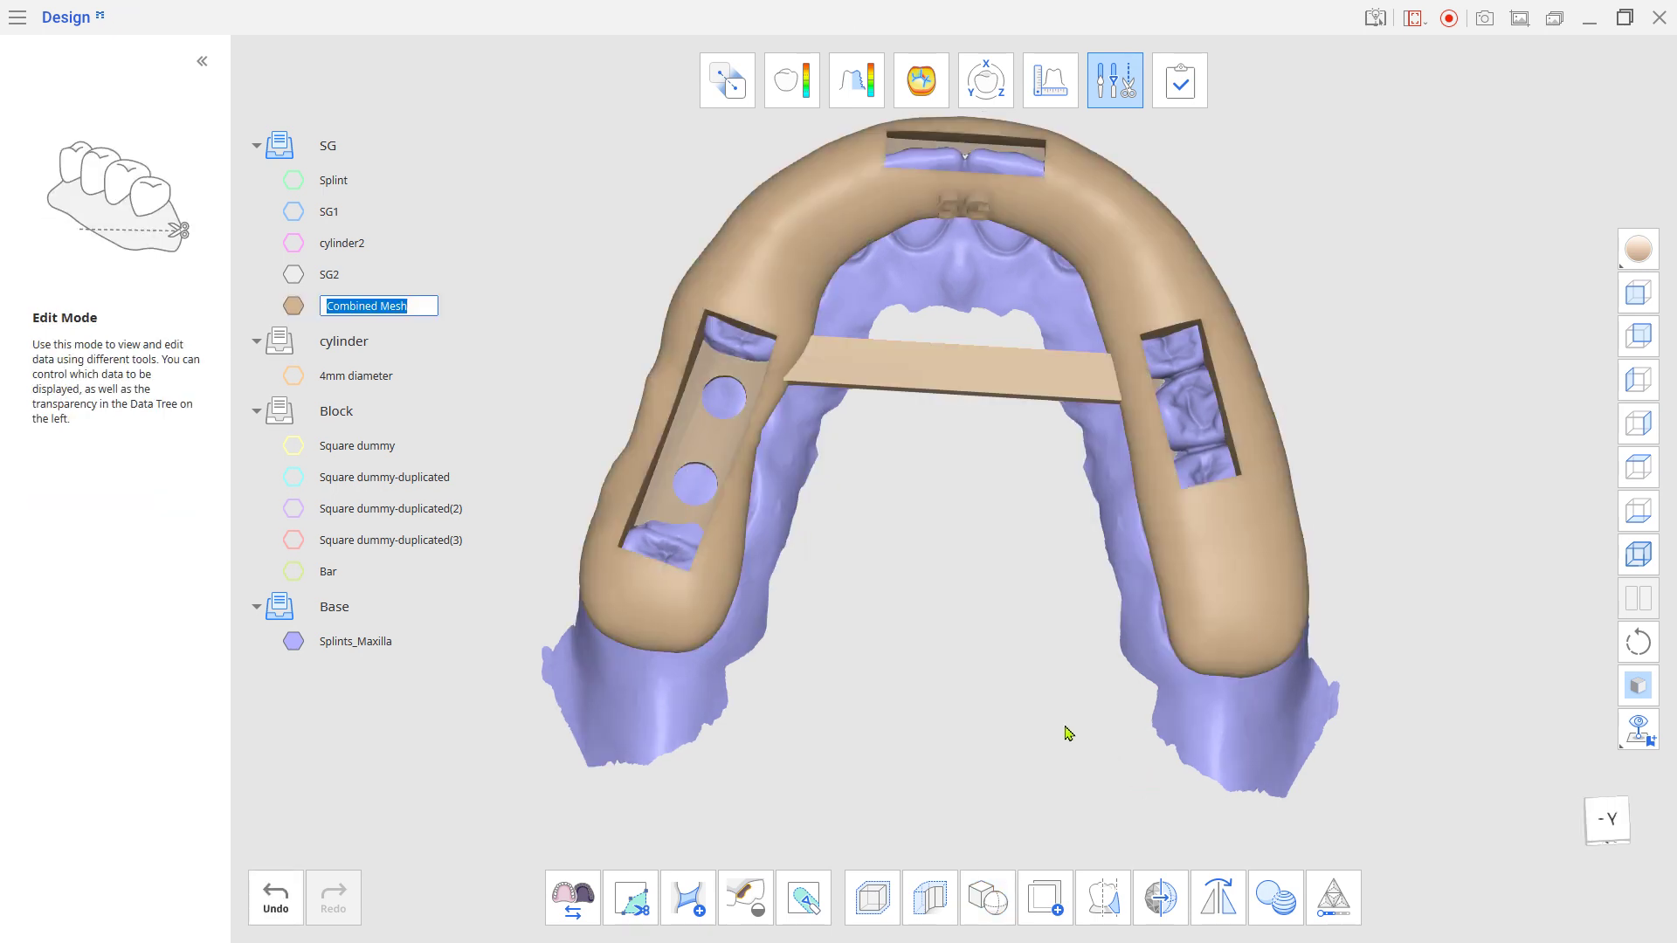
text(Final SG)
key(Return)
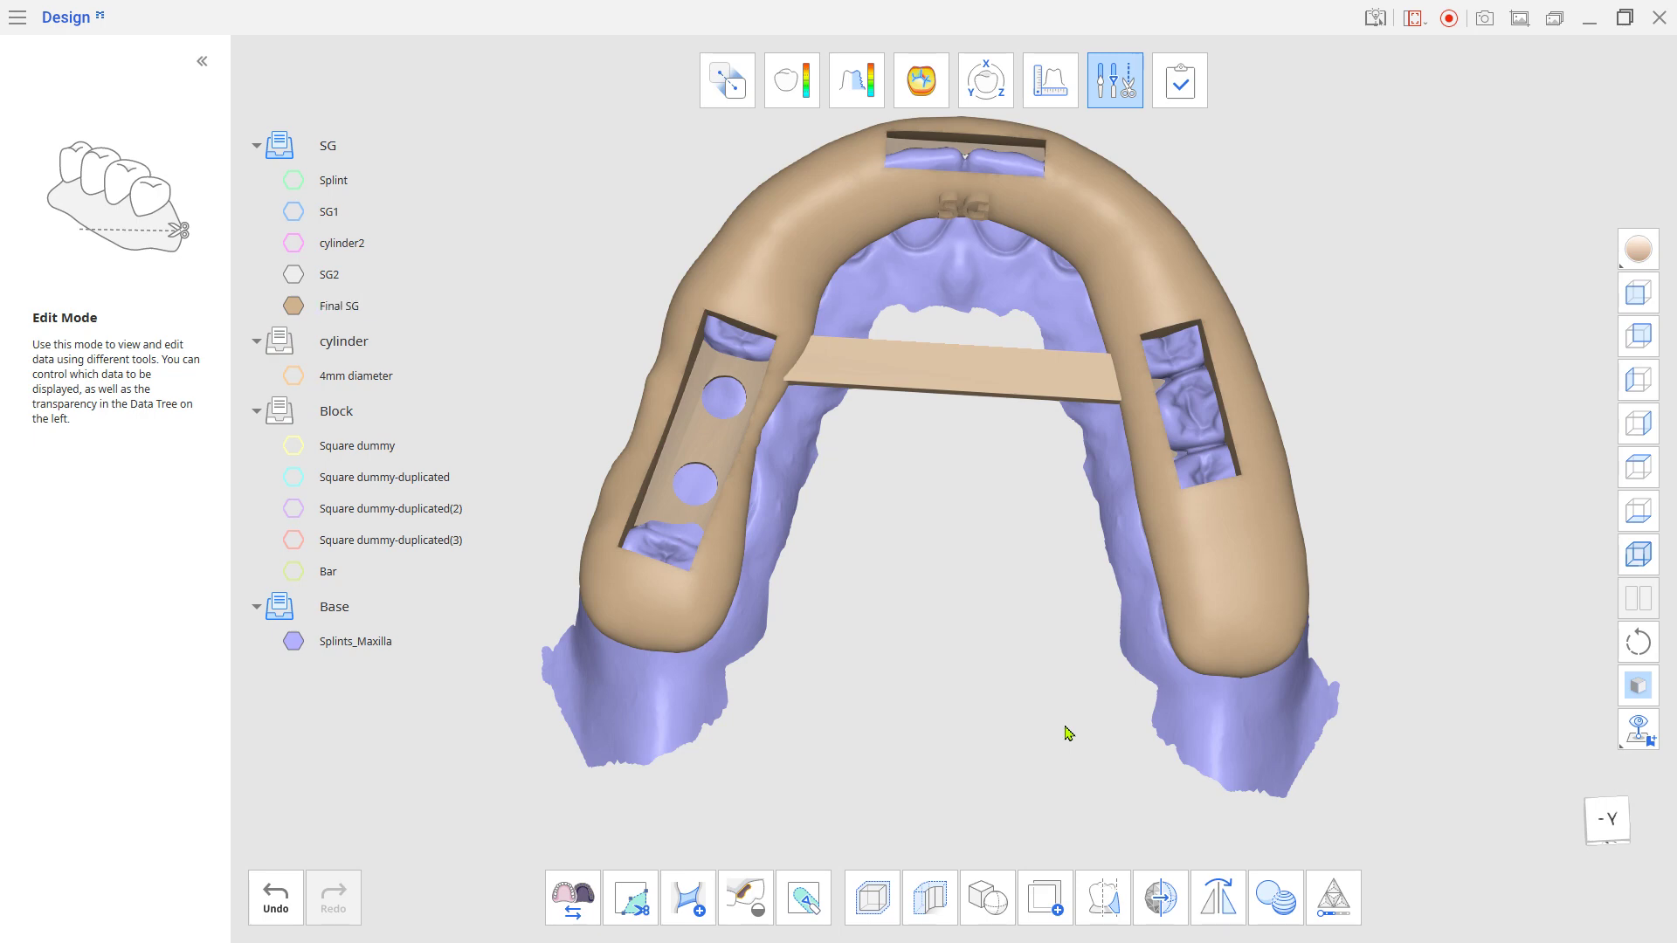